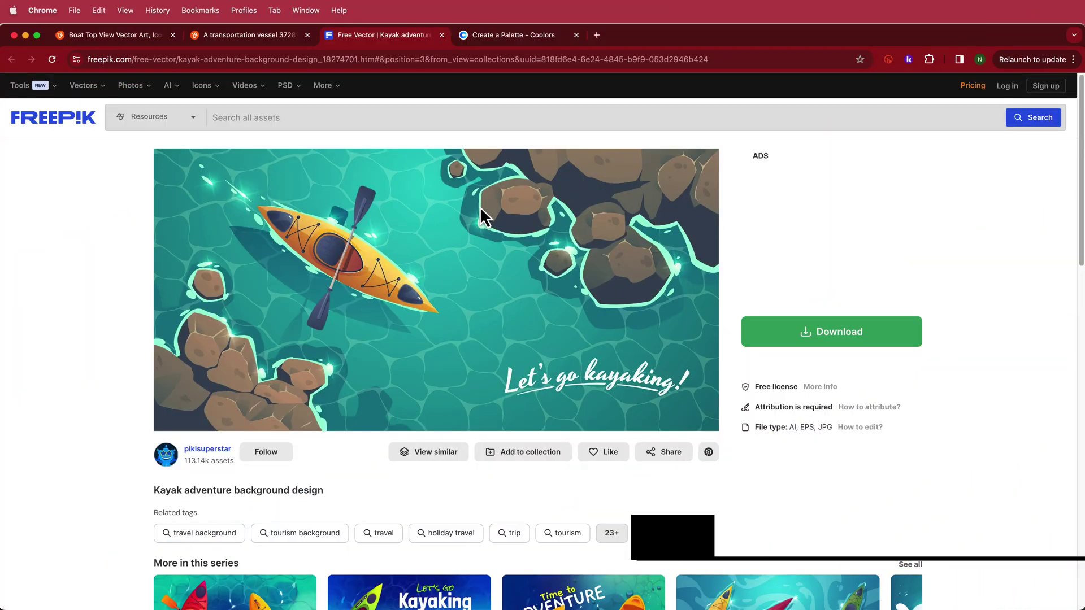
click(265, 39)
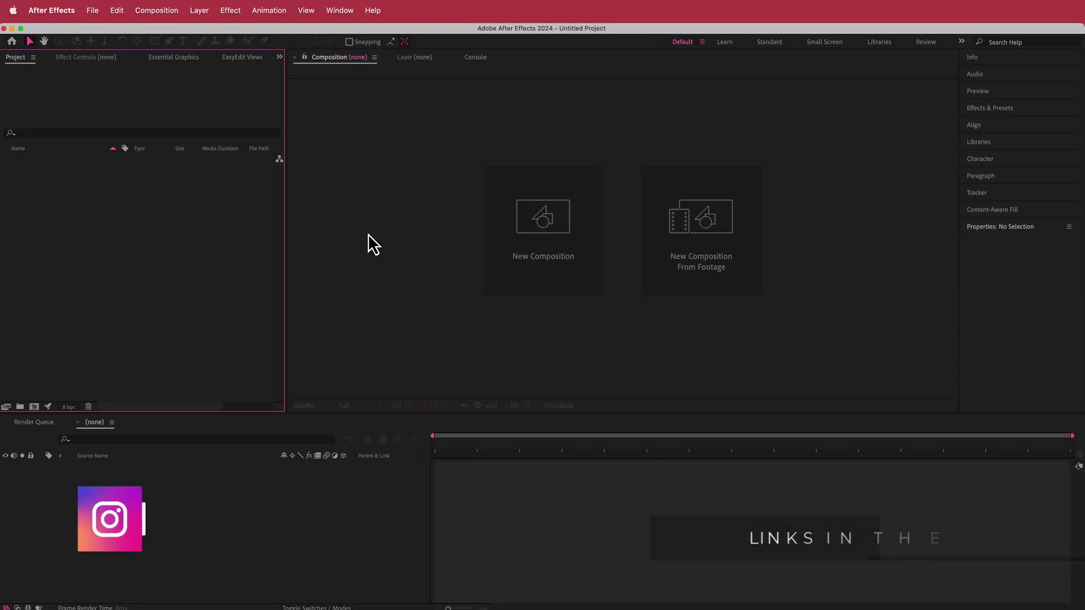
Step: Create a 1920 x 1080, 30 fps composition named MAIN with a 15-second duration
click(558, 256)
text(MAIN)
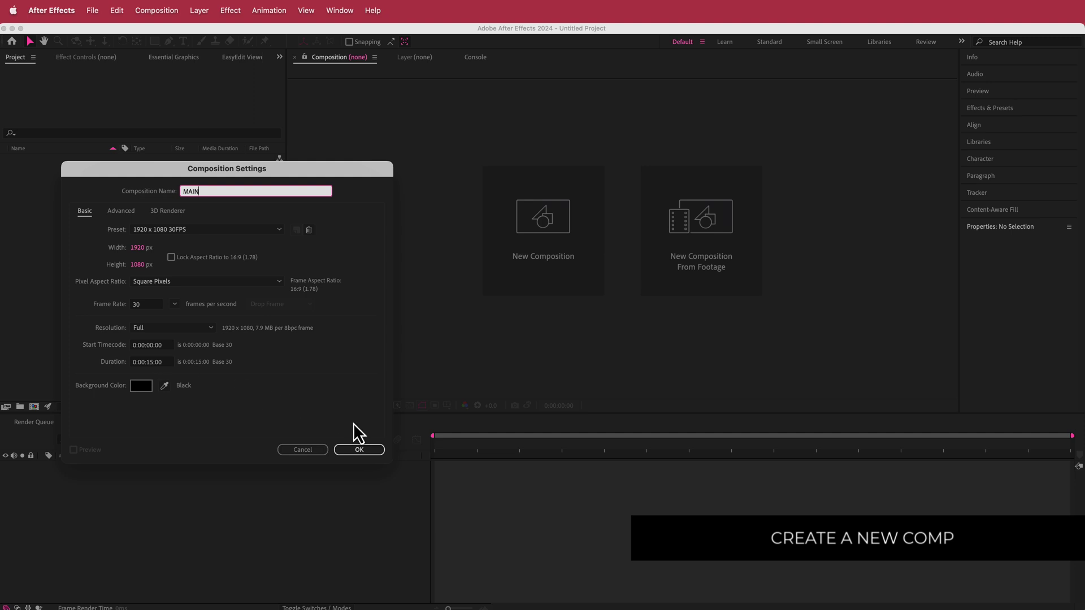
click(360, 450)
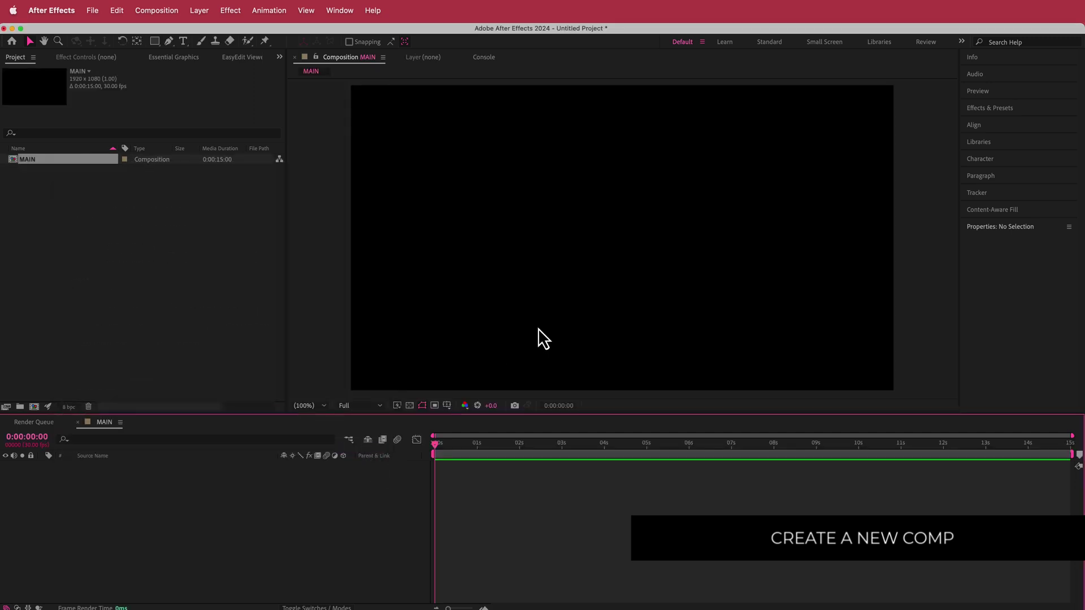
Step: Import Water.ai as a composition with footage dimensions set to Document Size
right_click(54, 205)
mouse_move(121, 263)
click(198, 262)
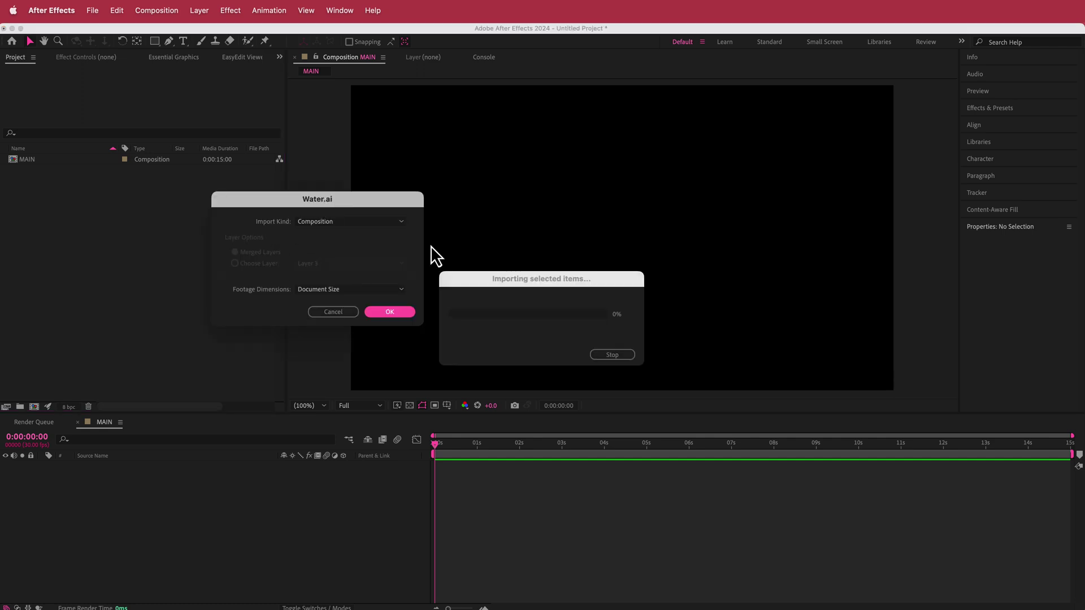
click(333, 223)
click(333, 224)
click(395, 312)
Step: Add background/Water.ai from the Water Layers folder to the MAIN timeline and rename the layer WATER
click(3, 181)
click(55, 213)
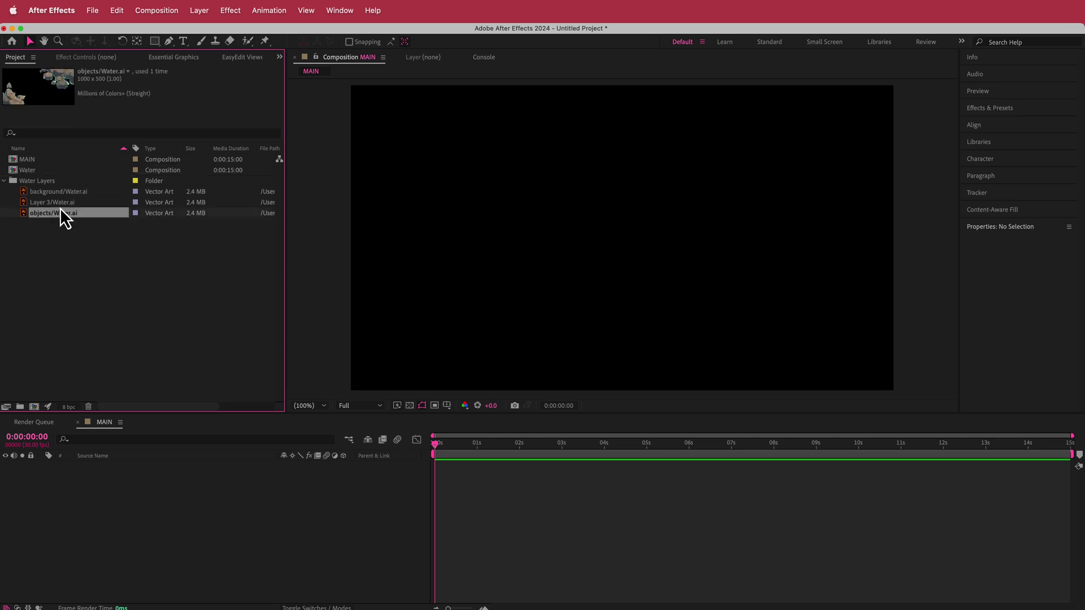
drag(63, 192, 128, 484)
key(Return)
text(WATE)
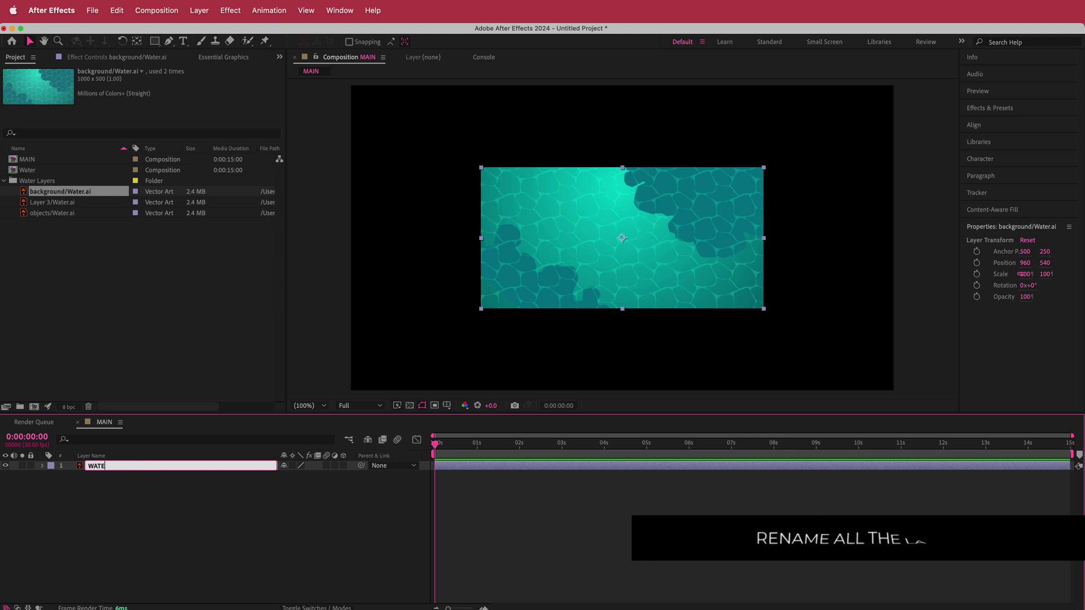
text(R)
key(Return)
Step: Place objects/Water.ai above the WATER layer in the timeline and rename it ROCKS
click(63, 203)
drag(63, 209, 120, 466)
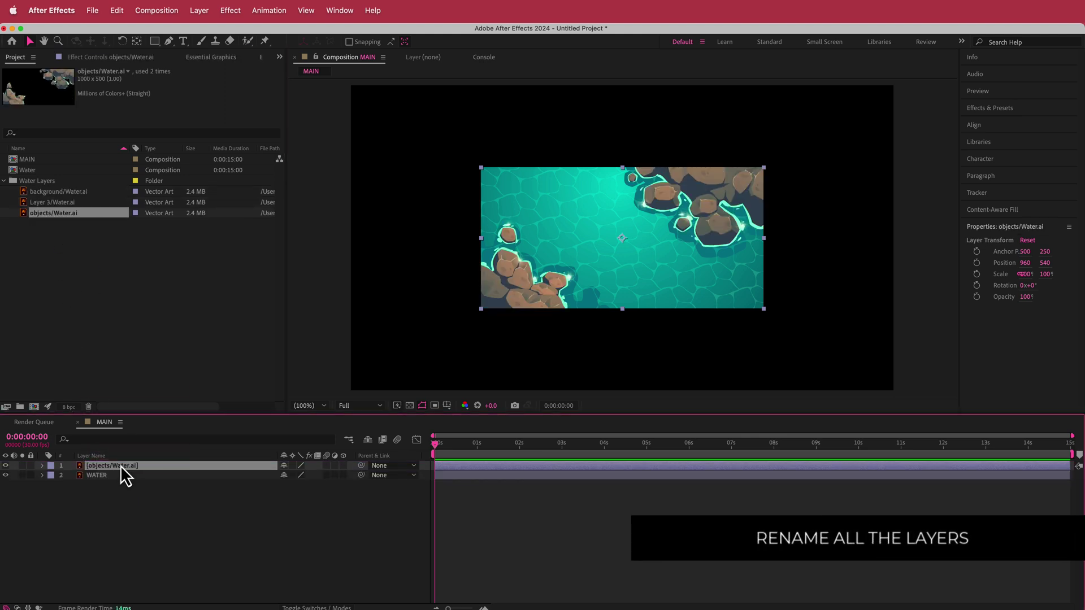
key(Return)
text(ROCKS)
key(Return)
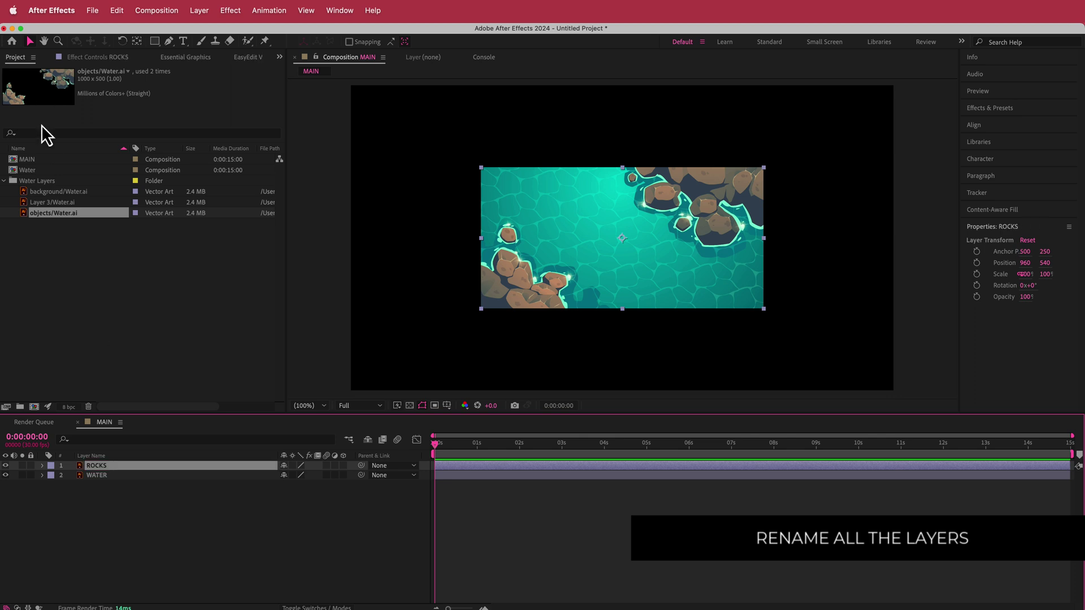
Step: Place Layer 3/Water.ai above the ROCKS layer in the timeline and rename it BOAT
drag(54, 205, 102, 466)
key(Return)
text(BOAT)
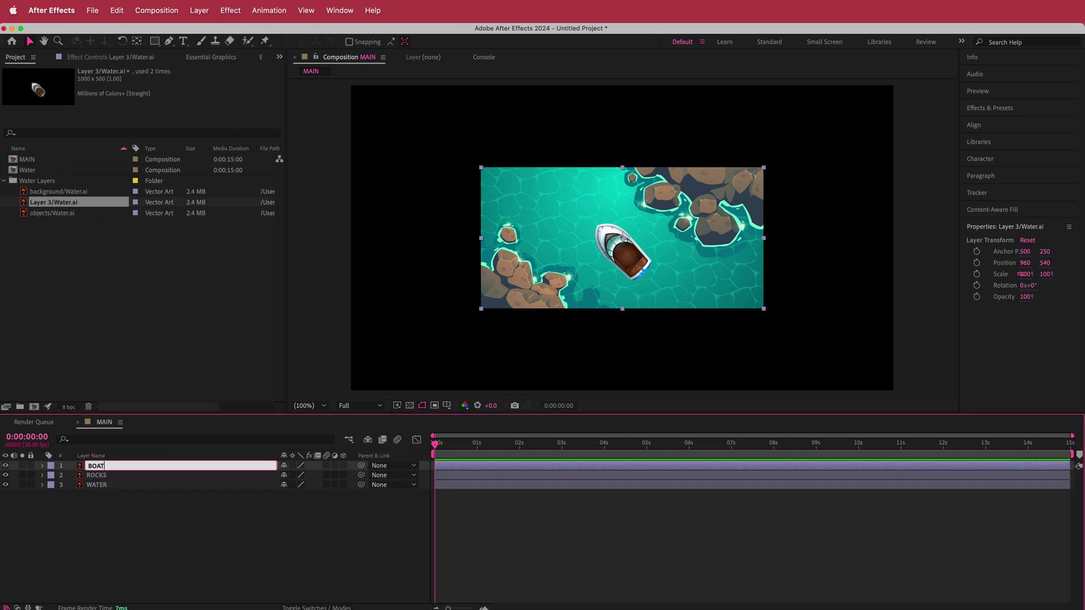
key(Return)
Step: Scale the BOAT, ROCKS and WATER layers together to 218% so they fill the composition
shift+click(121, 487)
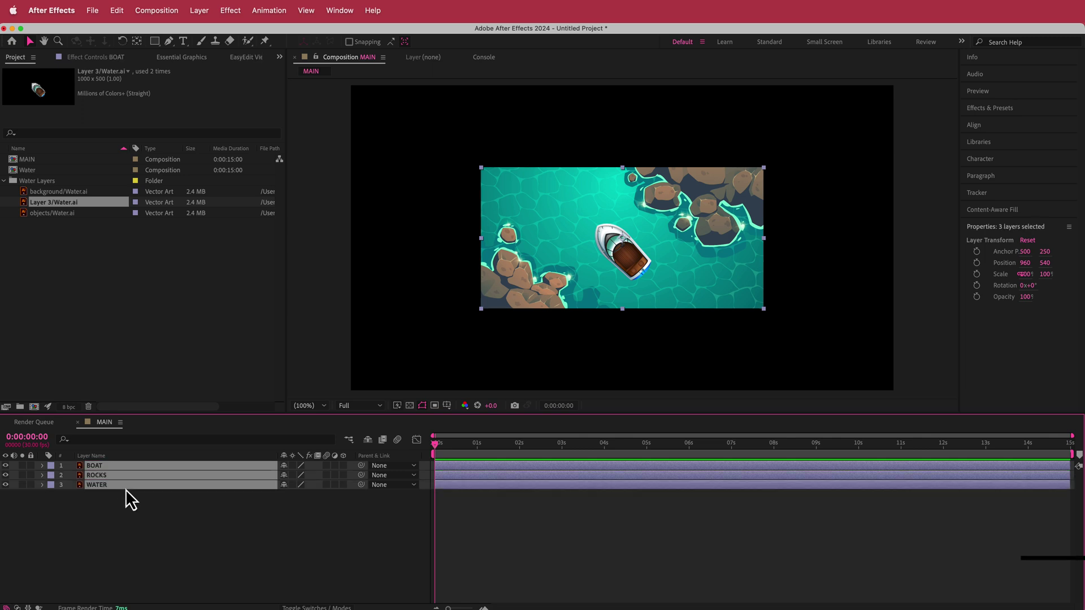
key(s)
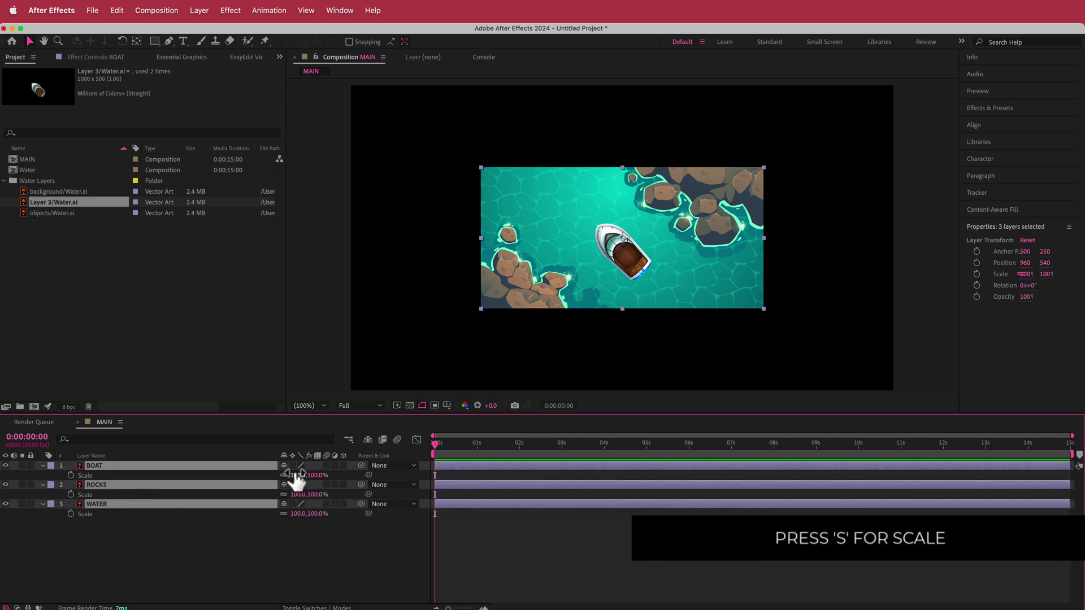
drag(299, 475, 363, 477)
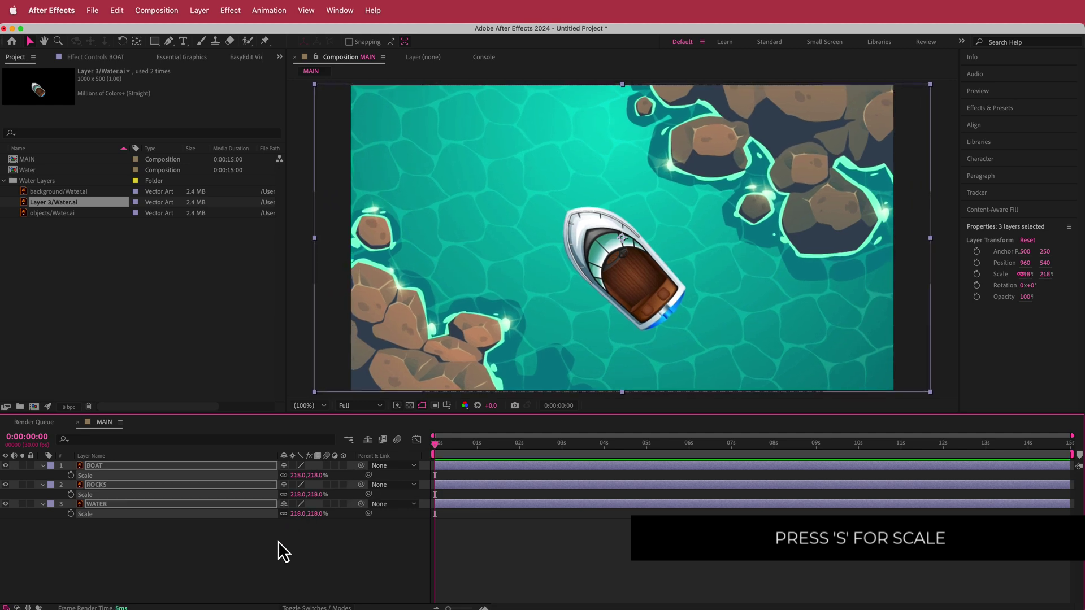
Step: Turn on continuous rasterization for the BOAT, ROCKS and WATER layers
click(318, 608)
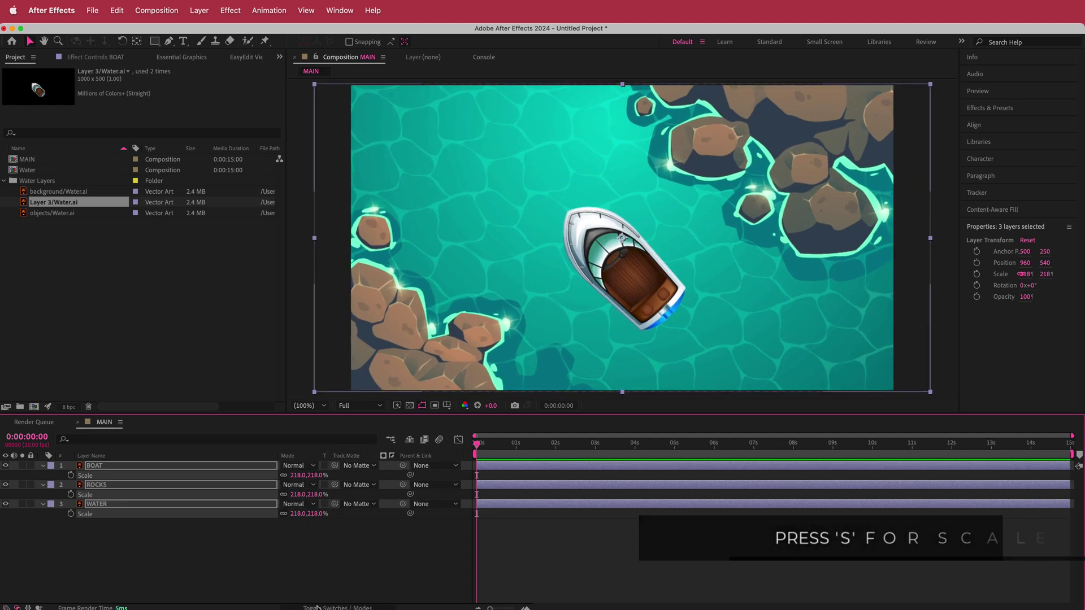
click(317, 608)
click(293, 465)
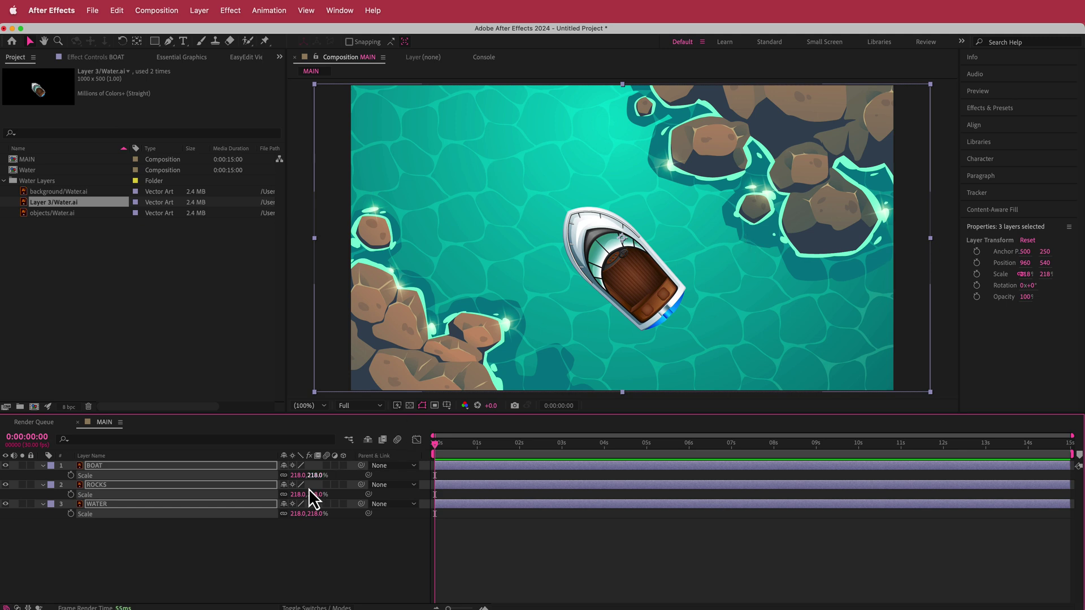
Step: Apply the Turbulent Displace effect to the WATER layer
click(96, 504)
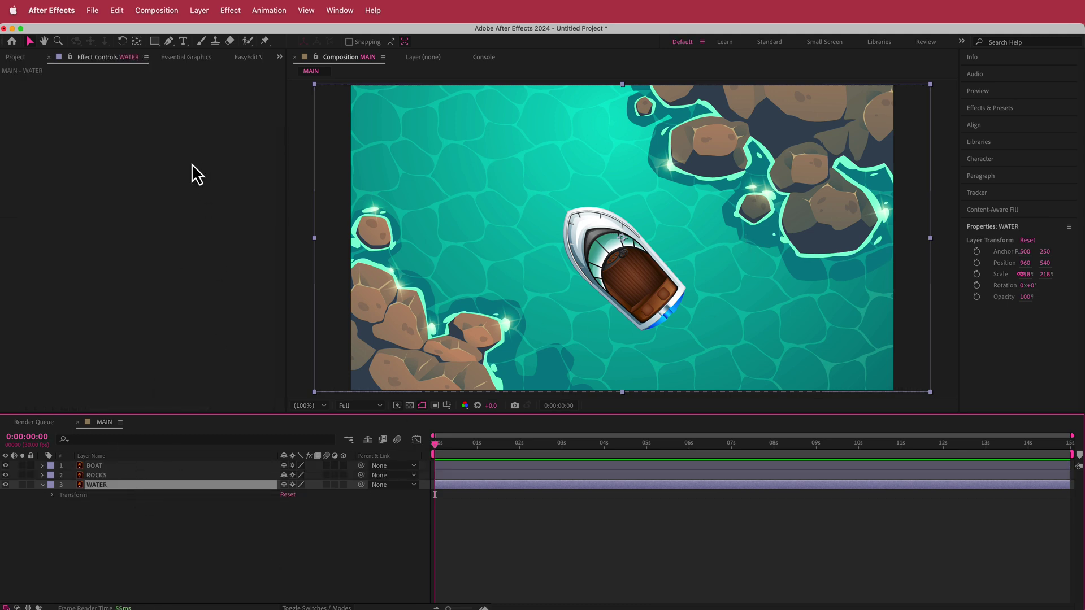
click(182, 554)
click(113, 486)
key(ctrl+space)
text(turb)
key(Return)
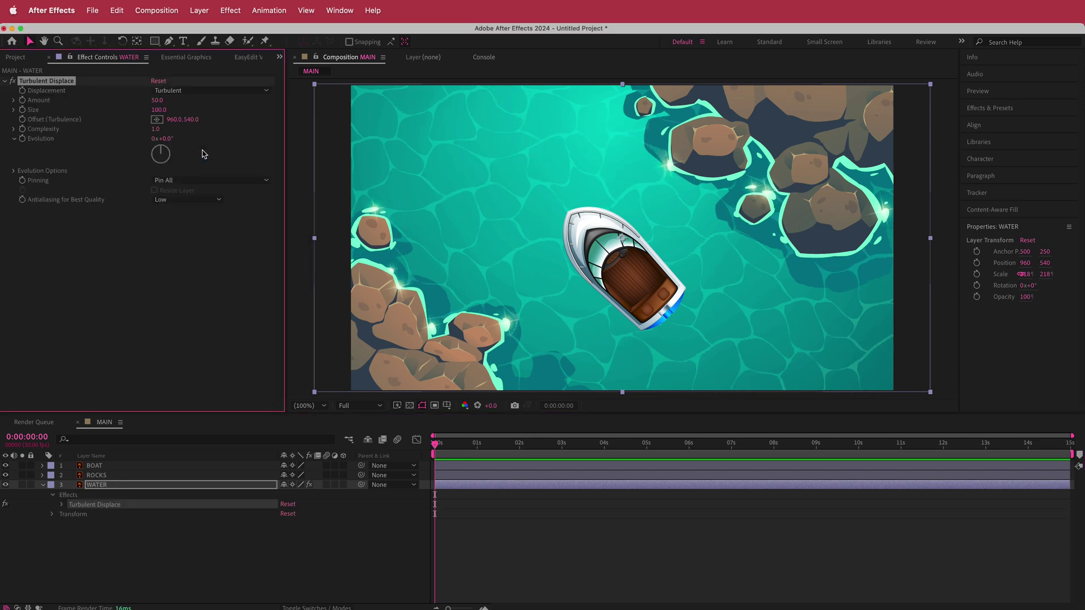
Step: Animate the Turbulent Displace evolution with the expression time*50 and scrub through the first four seconds
alt+click(22, 139)
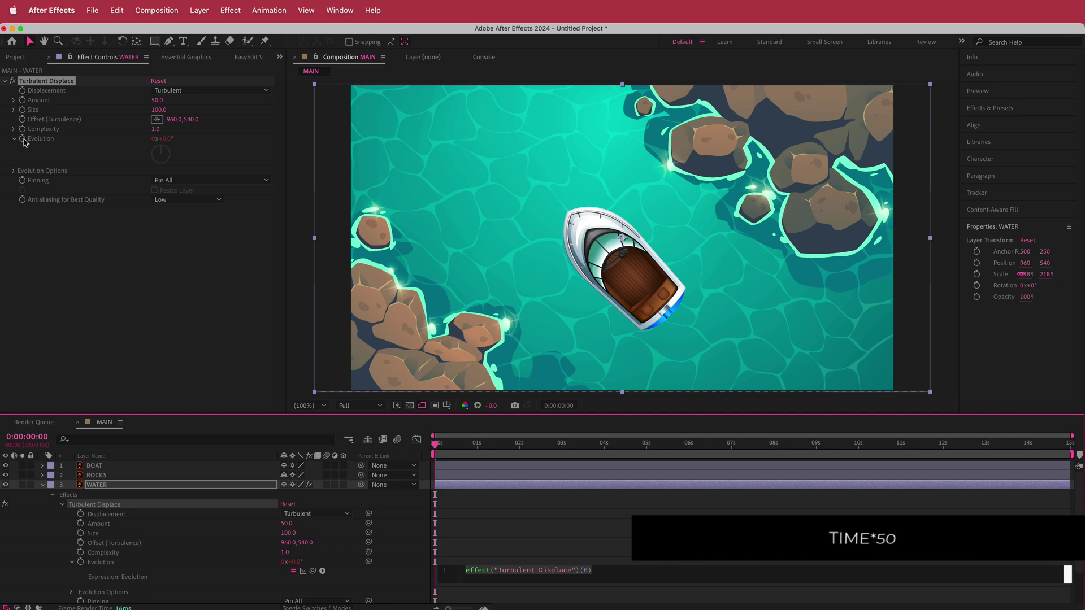
text(time*50)
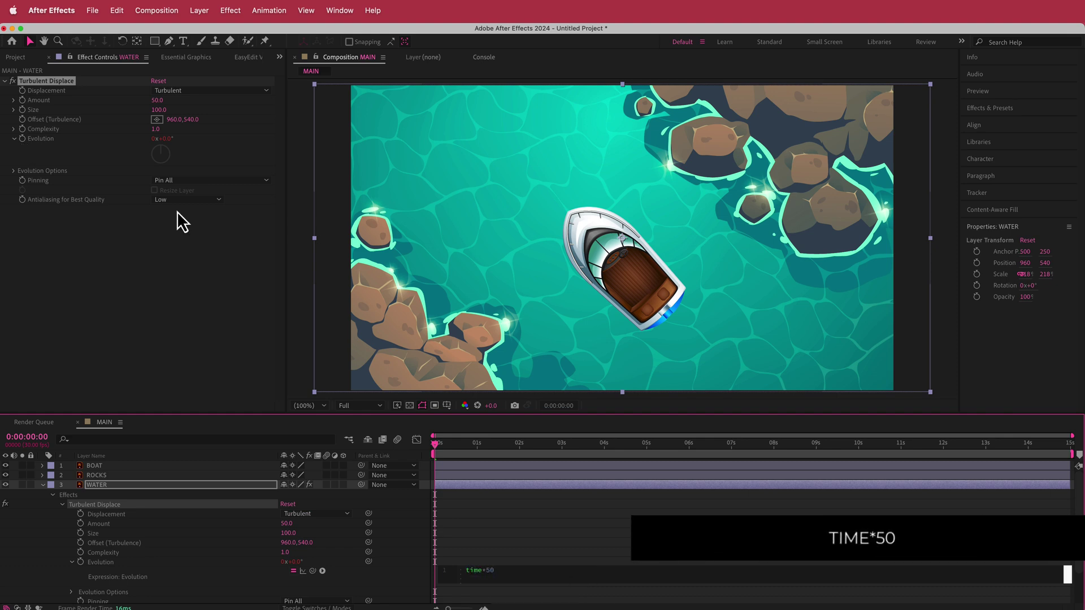
drag(436, 447, 608, 445)
Step: Set the Turbulent Displace size to 30, preview the water motion and return to the start of the timeline
click(160, 109)
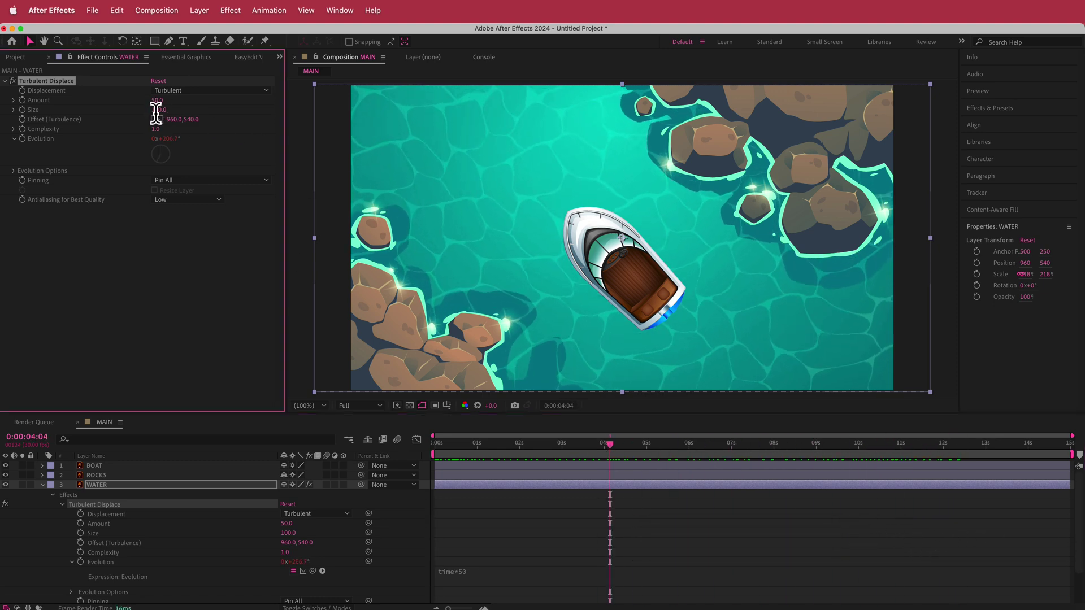
text(30)
key(Return)
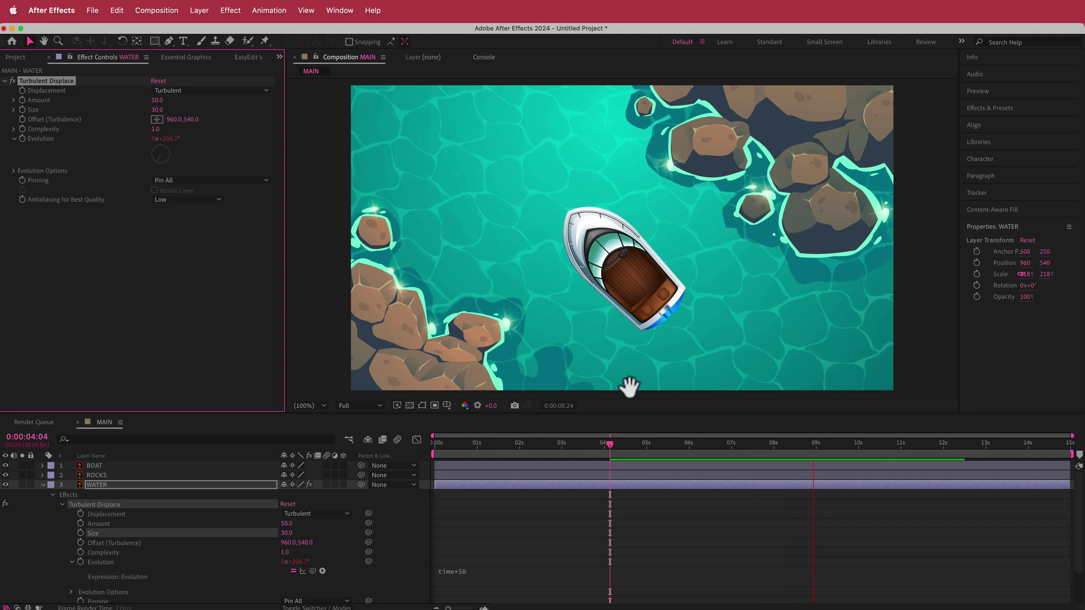
drag(817, 451, 423, 473)
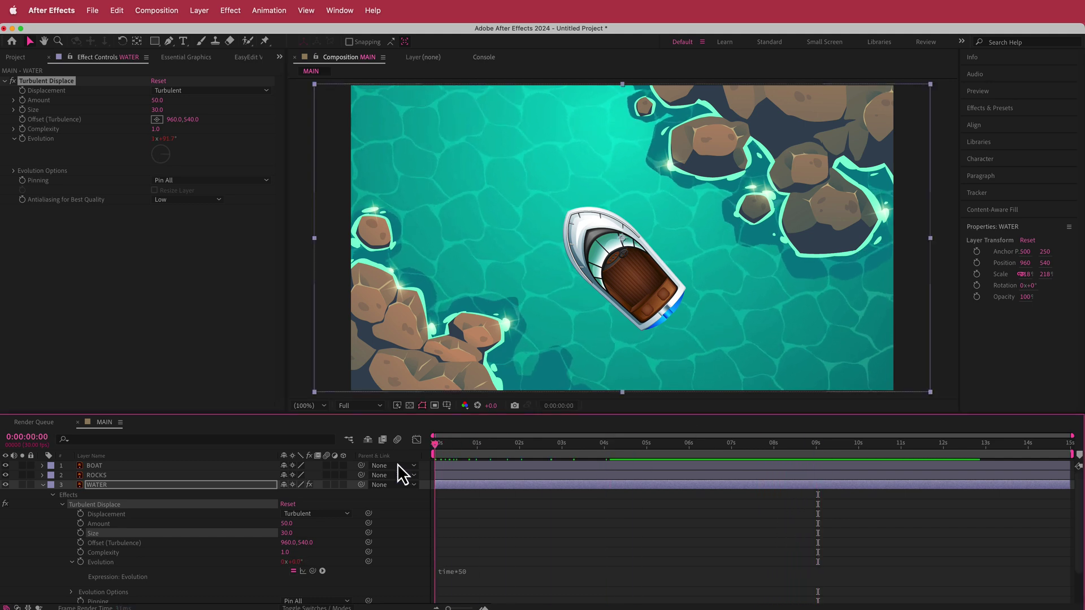
Step: Create a white 1920 x 1080 solid named WAVEMAP directly above the WATER layer
click(43, 486)
right_click(319, 476)
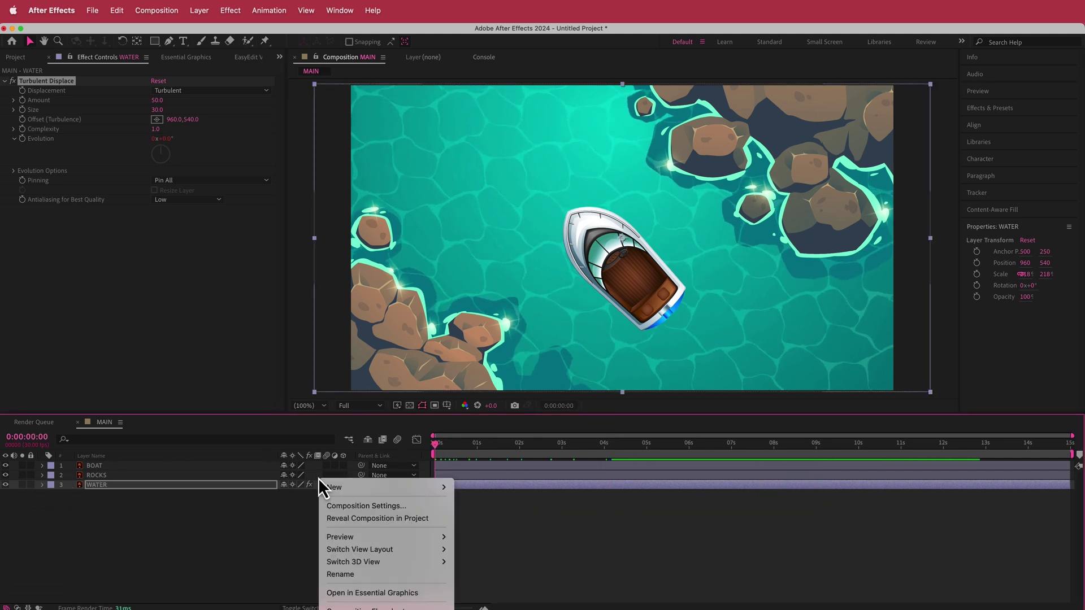
mouse_move(347, 486)
click(475, 518)
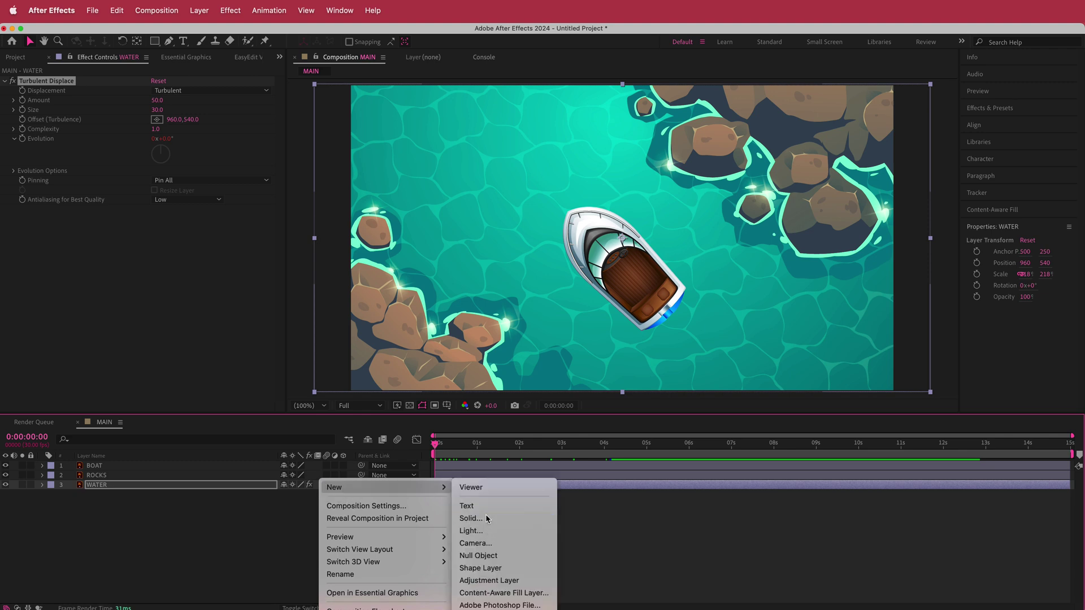
text(WAVEMAP)
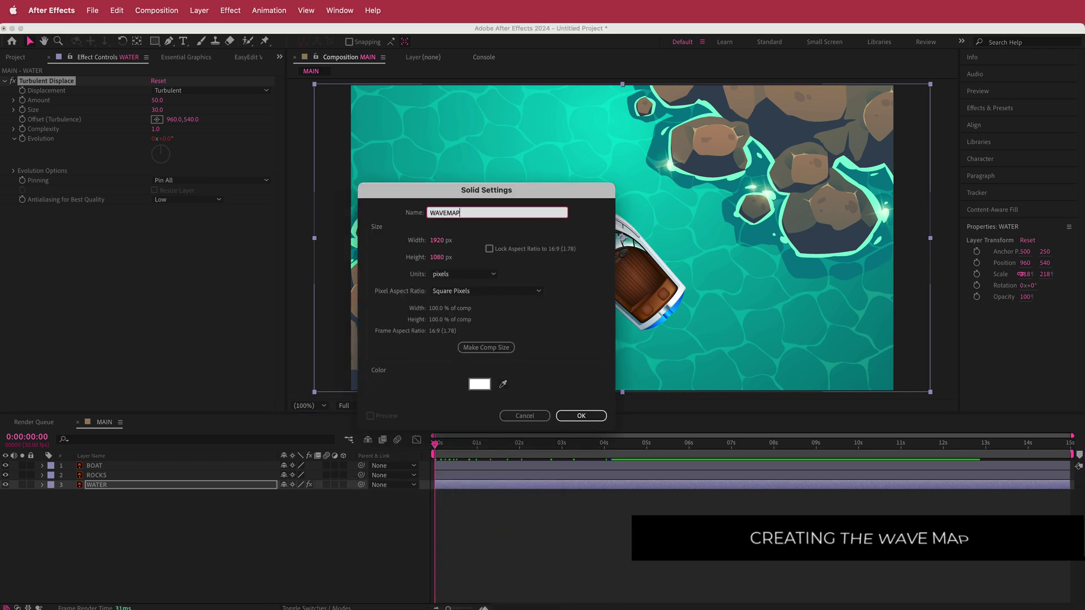
key(Return)
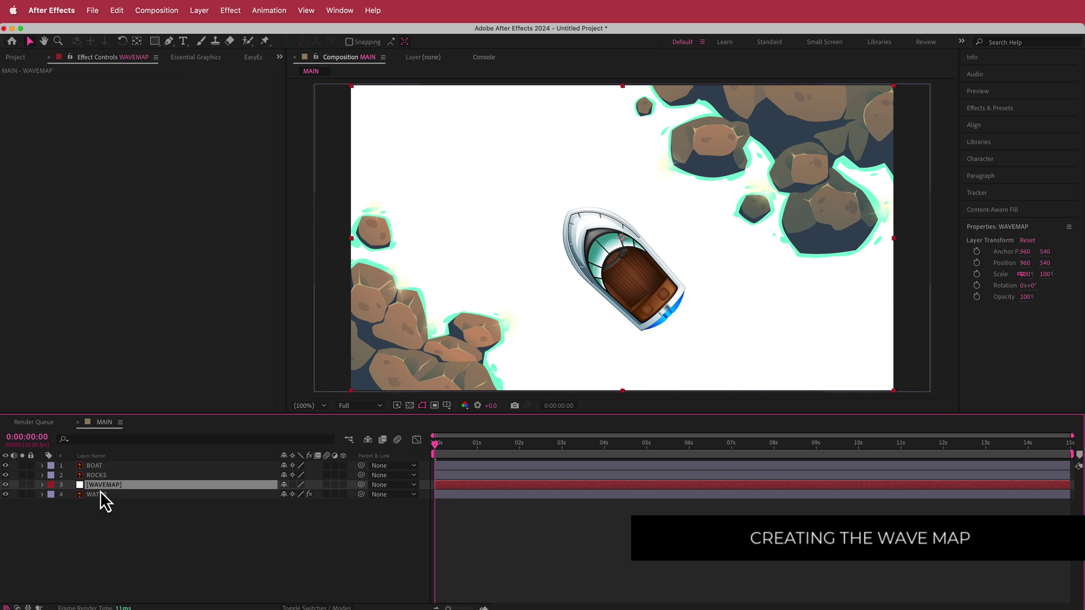
Step: Apply the Fractal Noise effect to the WAVEMAP solid
key(ctrl+space)
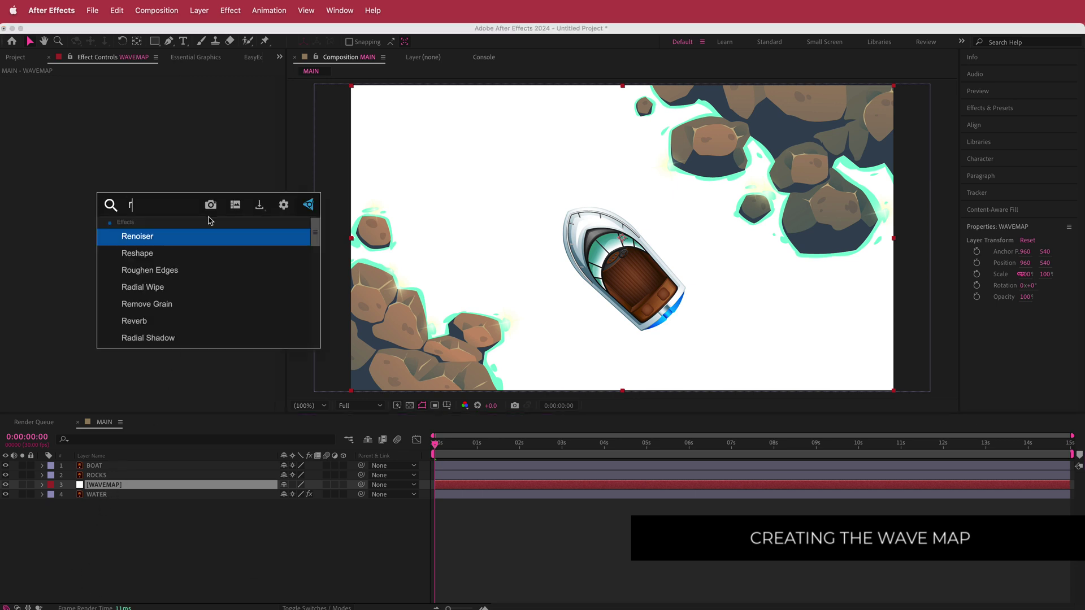
text(fractal)
key(Return)
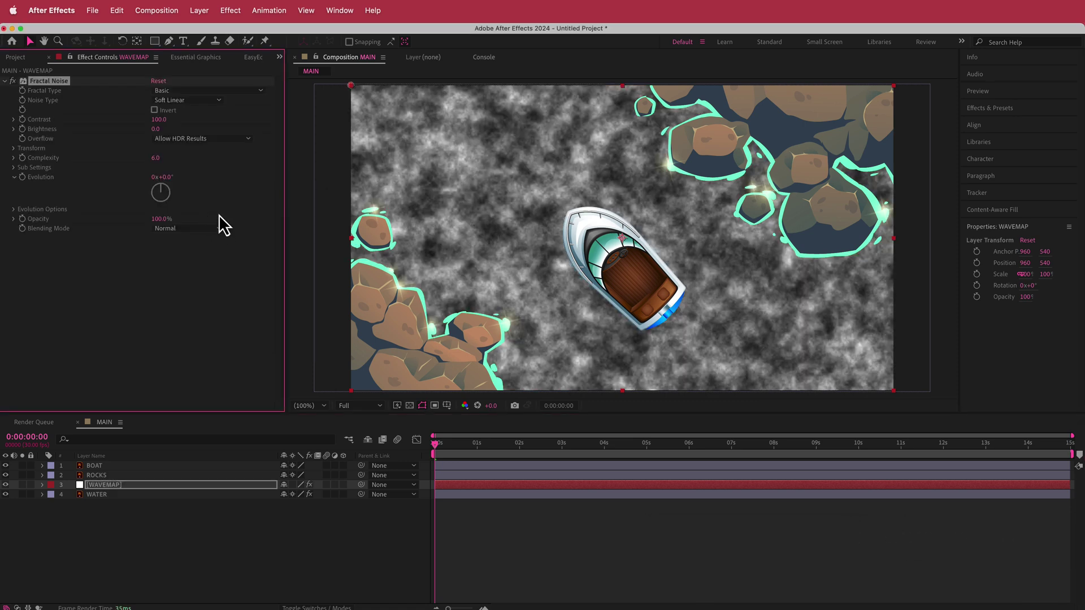
Step: Disable uniform scaling in the Fractal Noise transform and set the scale height to 20
click(13, 148)
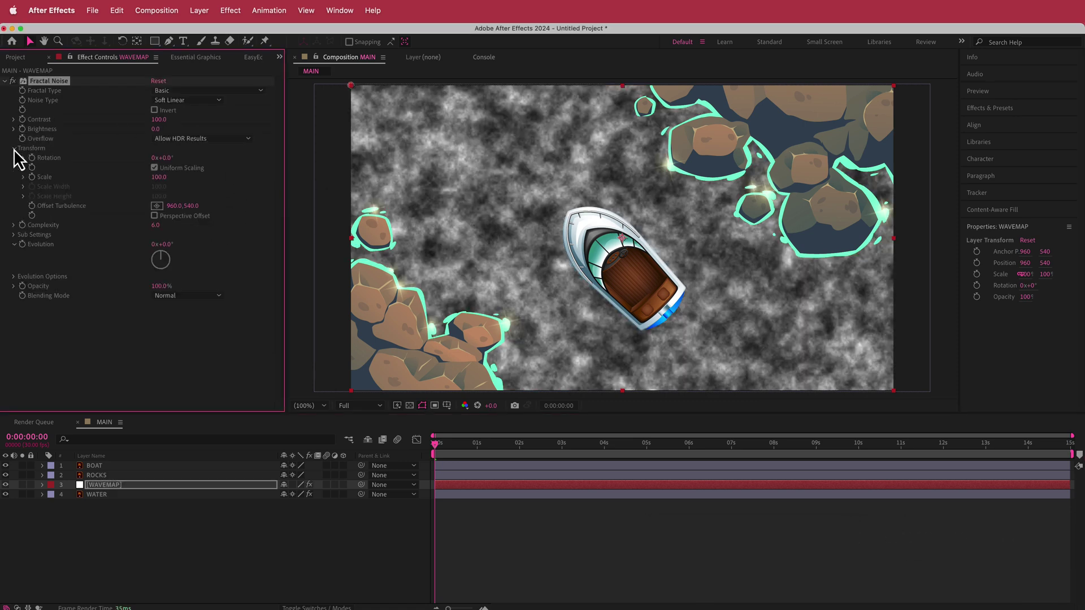
click(154, 168)
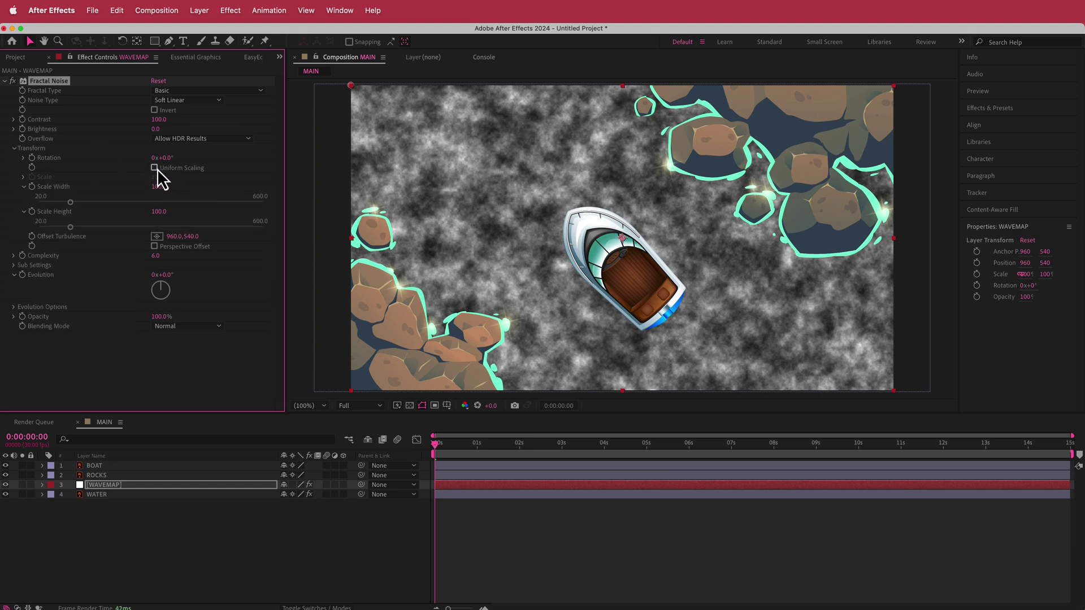
drag(70, 228, 39, 227)
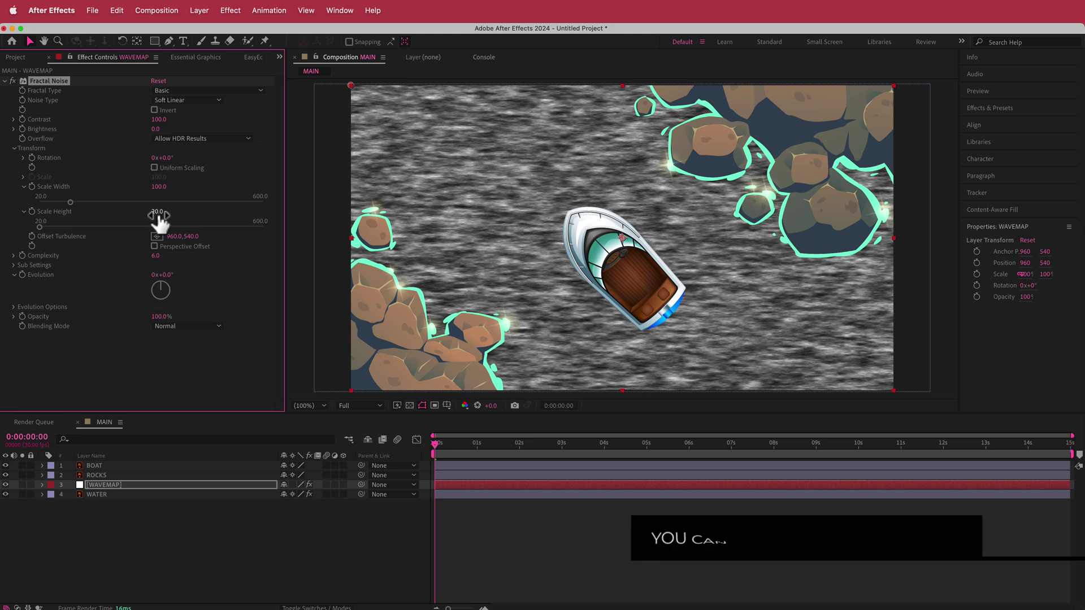
Step: Animate the Fractal Noise evolution with the expression time*500 and check it by scrubbing the timeline
alt+click(23, 276)
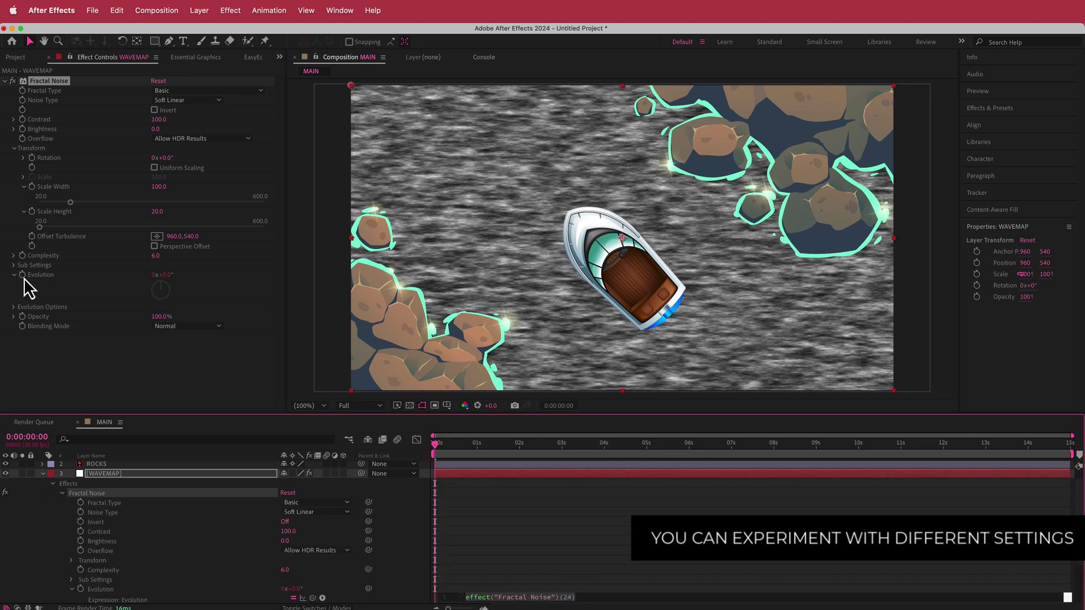
text(time*500)
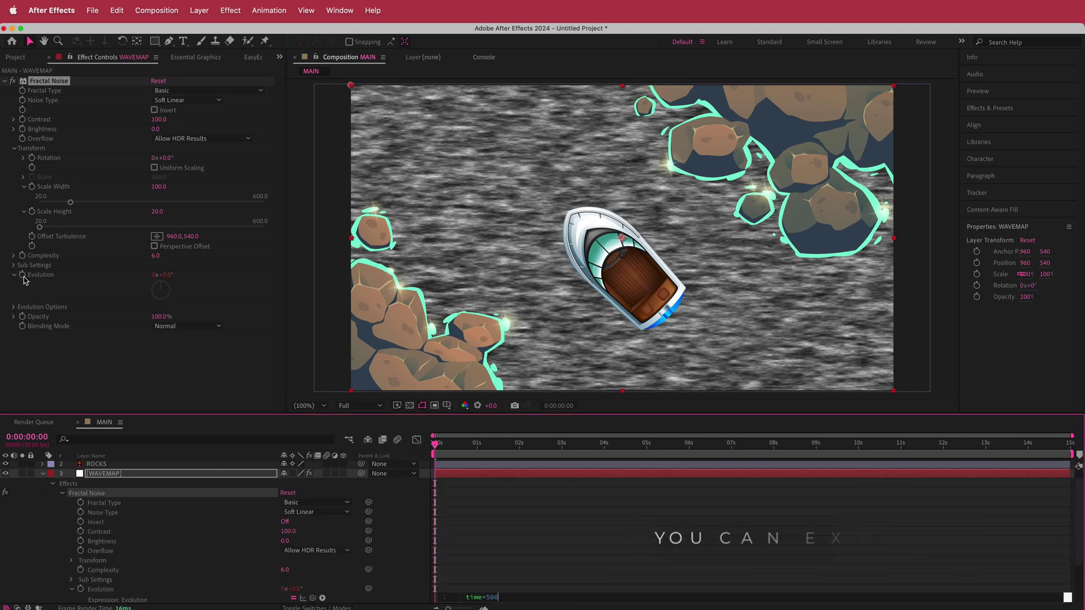
drag(438, 442, 398, 453)
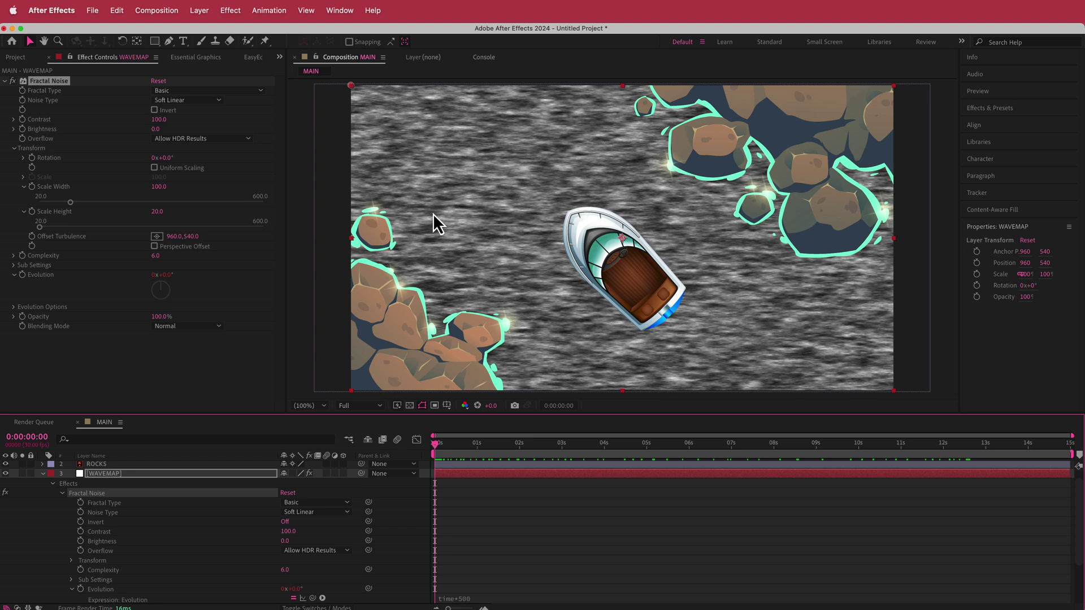
Step: Add a new adjustment layer directly above the WAVEMAP layer
right_click(321, 475)
mouse_move(341, 484)
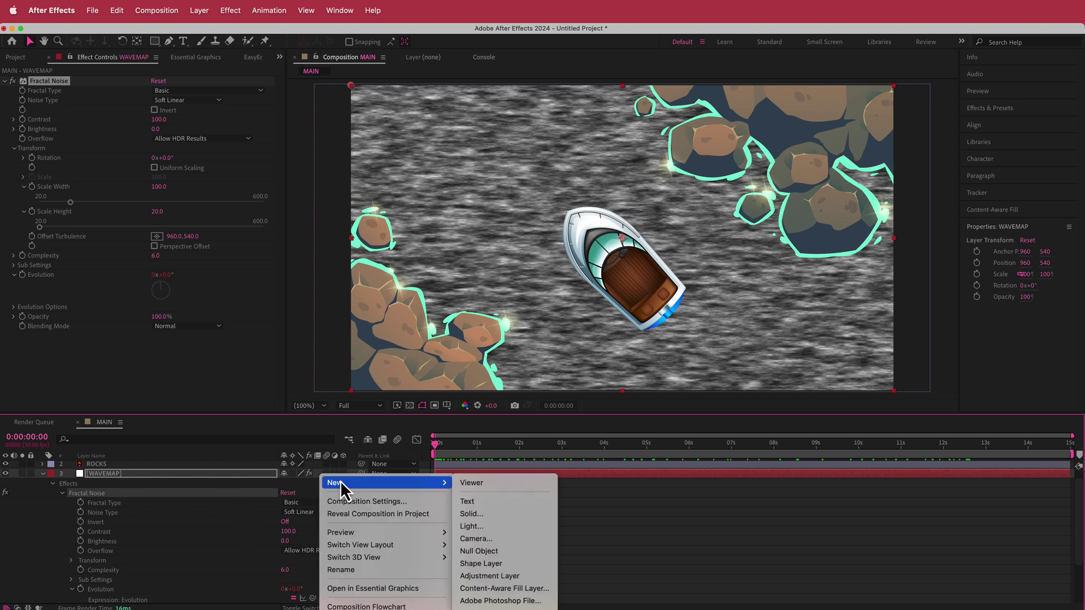
click(530, 578)
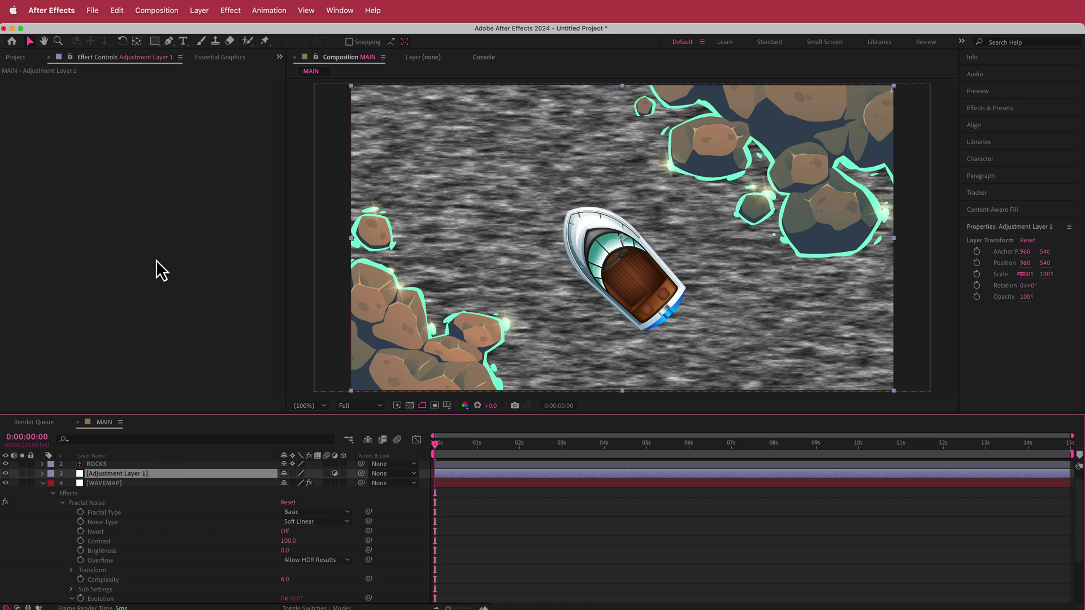
Step: Apply the Displacement Map effect to the new adjustment layer
key(ctrl+space)
text(is)
key(BackSpace)
key(BackSpace)
text(dis)
key(Return)
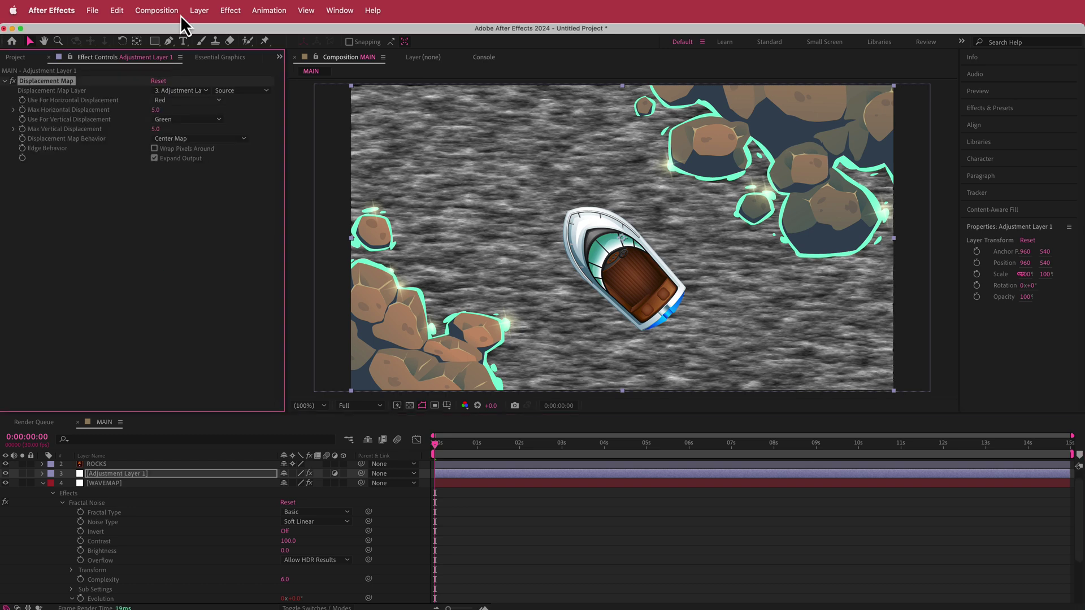
Step: Set the displacement map layer to WAVEMAP and its source to Effects & Masks
click(180, 92)
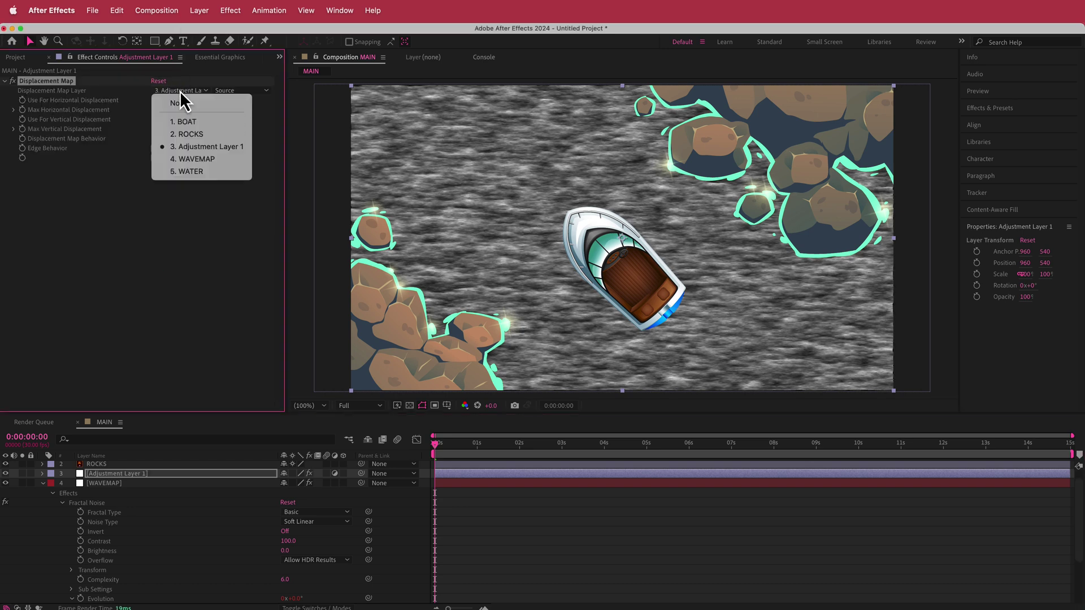
click(201, 160)
click(232, 89)
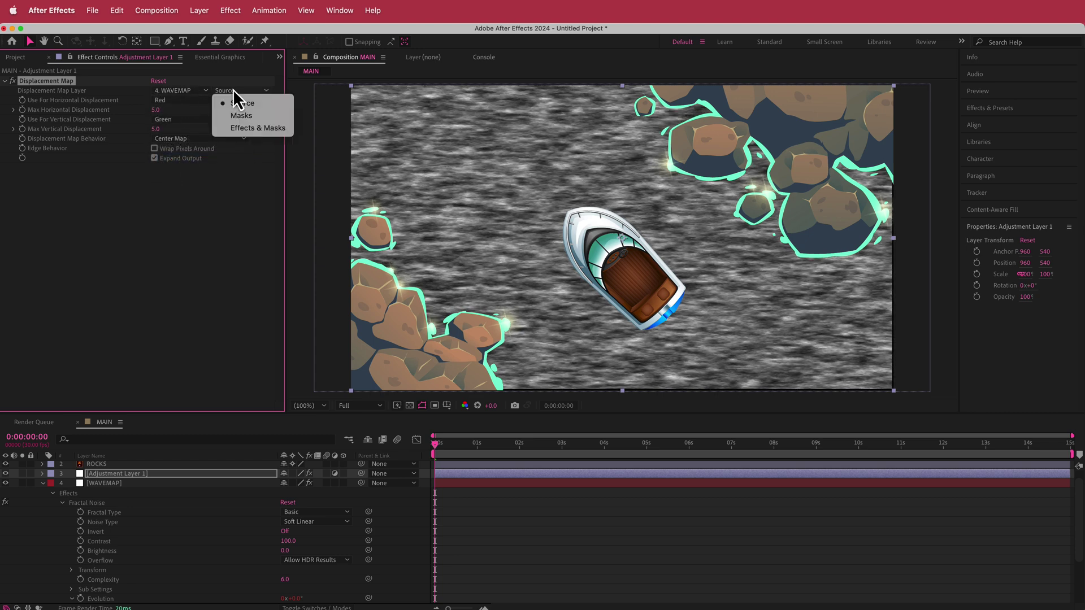
click(257, 128)
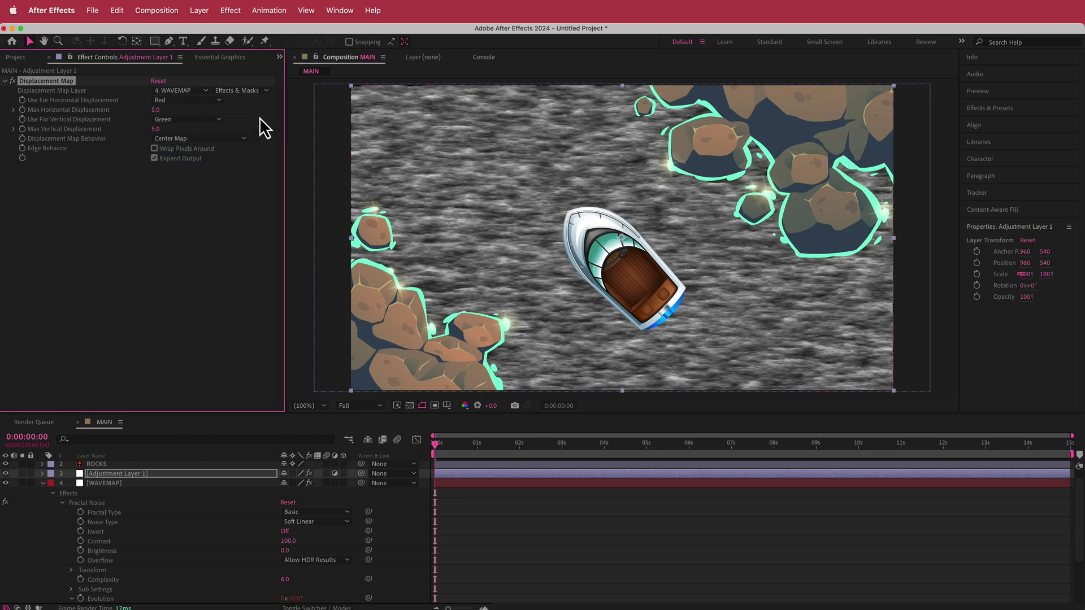
Step: Use Luminance for the horizontal displacement and set its maximum to 100
click(175, 101)
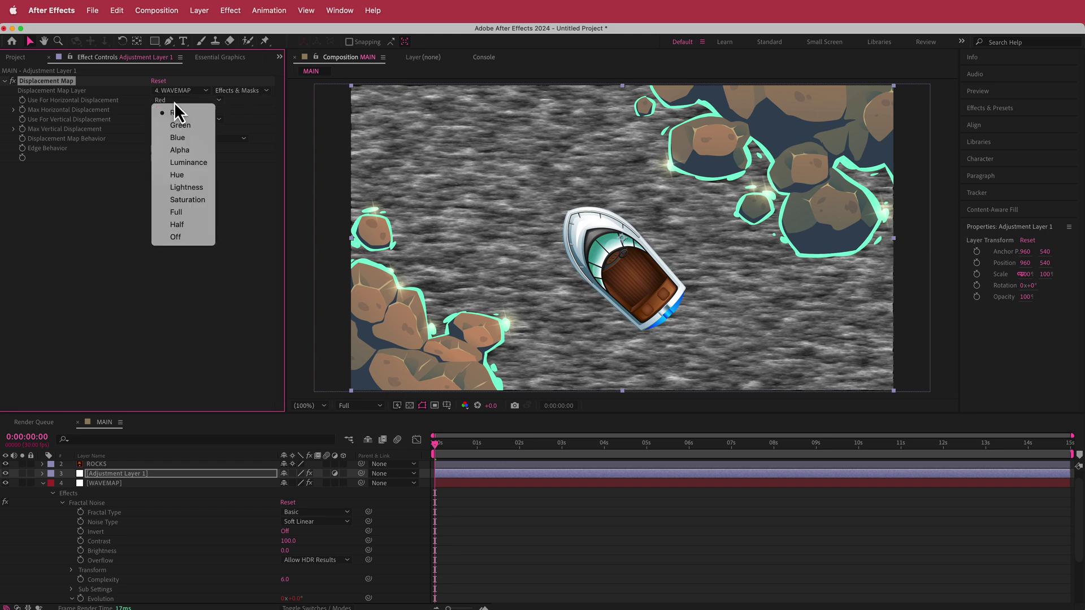
click(192, 162)
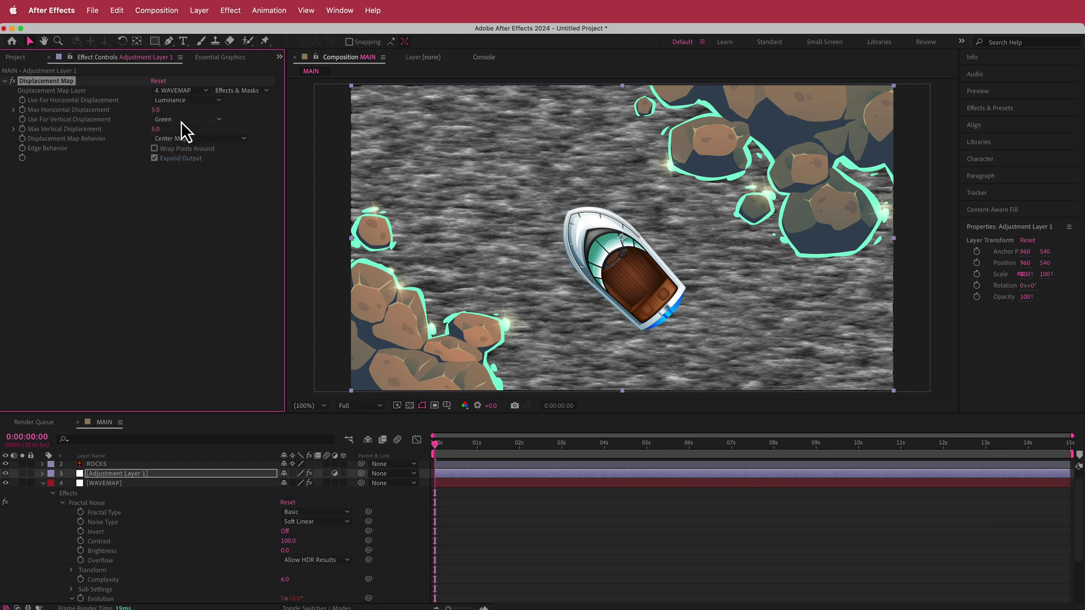
click(158, 110)
text(100)
key(Return)
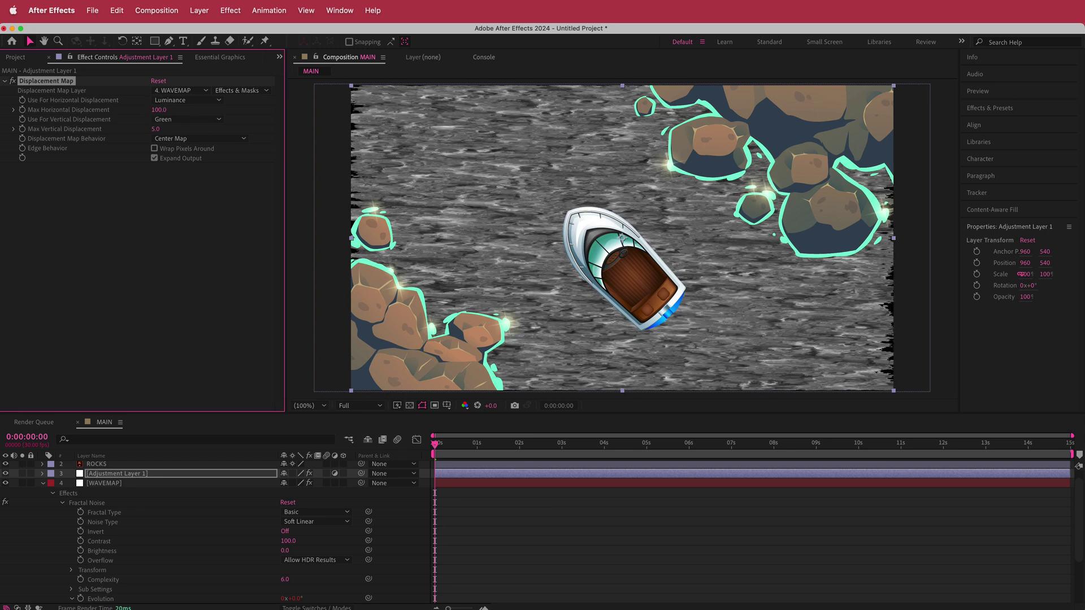
Step: Use Luminance for vertical displacement with a maximum of 10, enable Wrap Pixels Around, and scrub the timeline to check
click(200, 119)
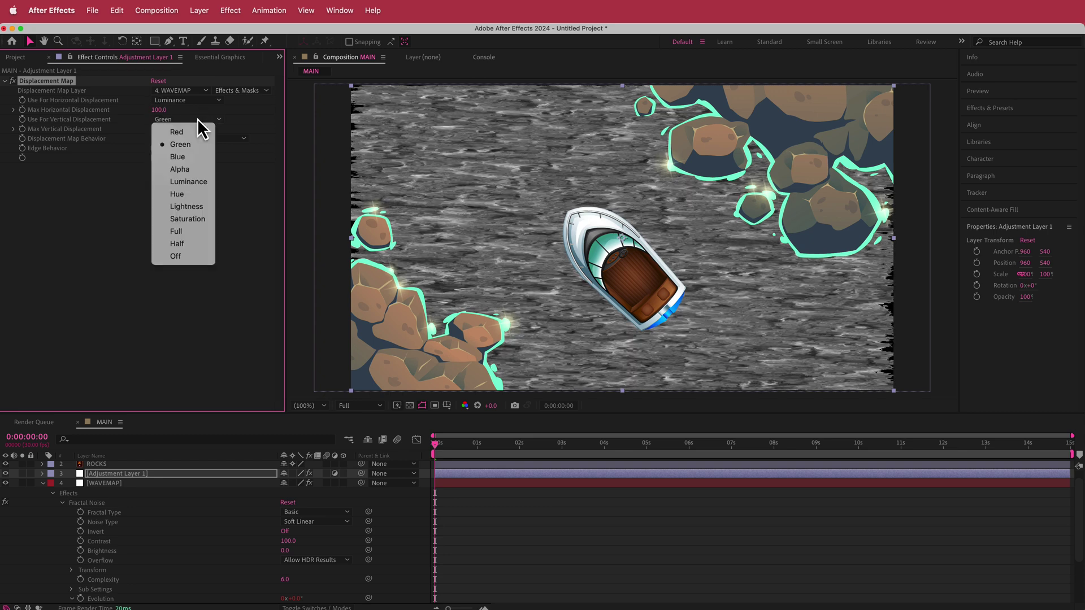
click(192, 182)
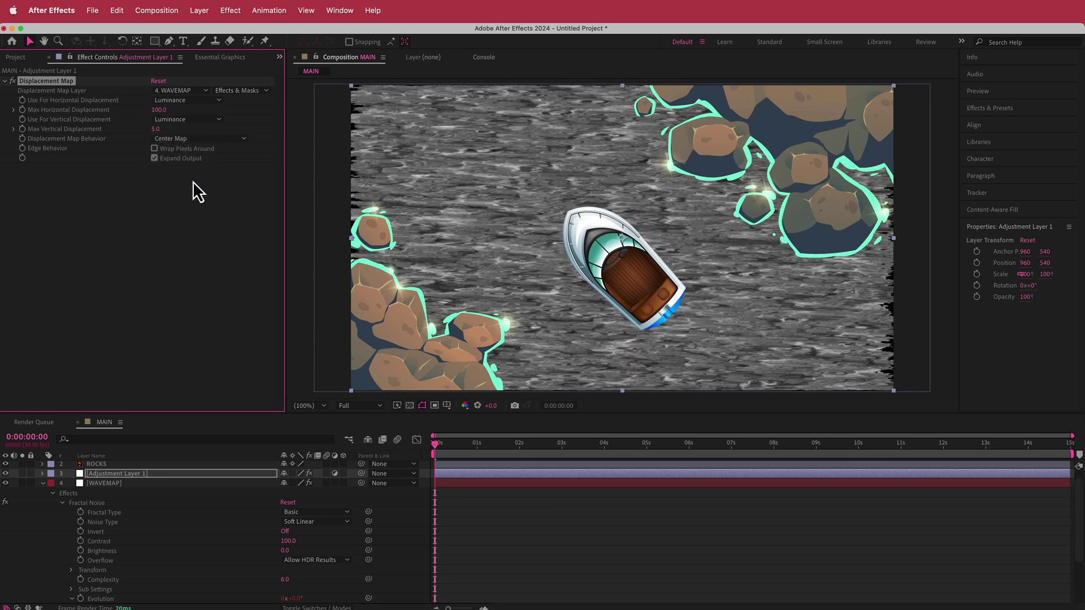
click(159, 129)
text(10)
key(Return)
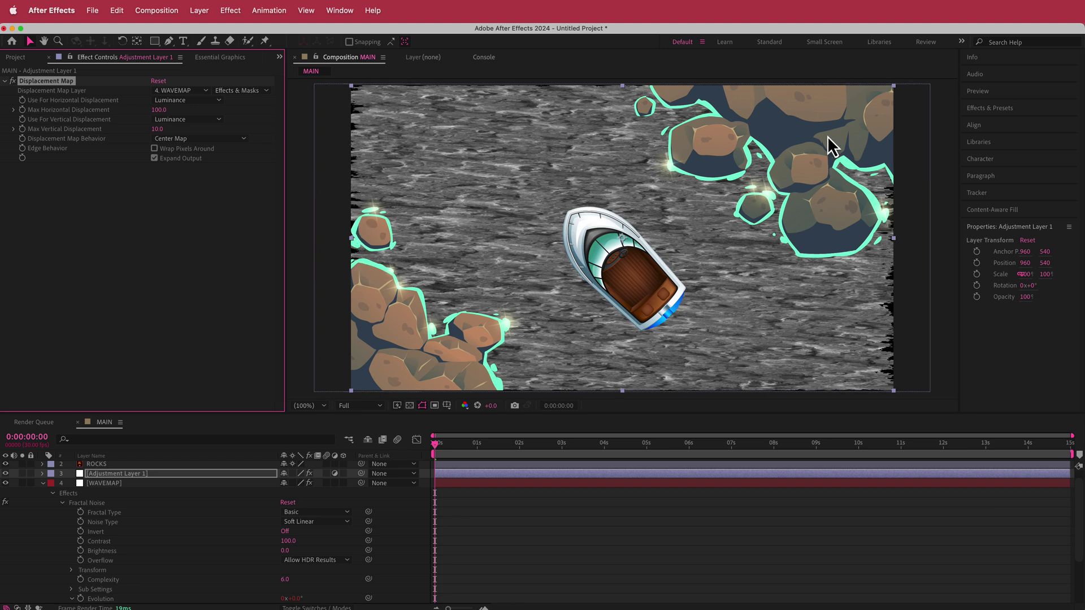
click(154, 149)
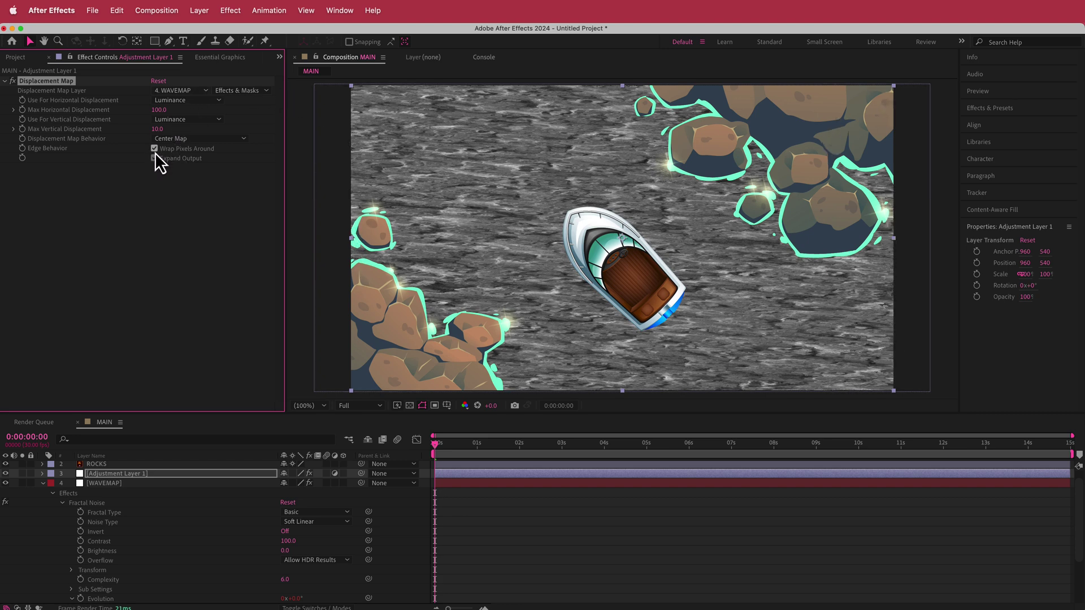
drag(438, 450, 567, 446)
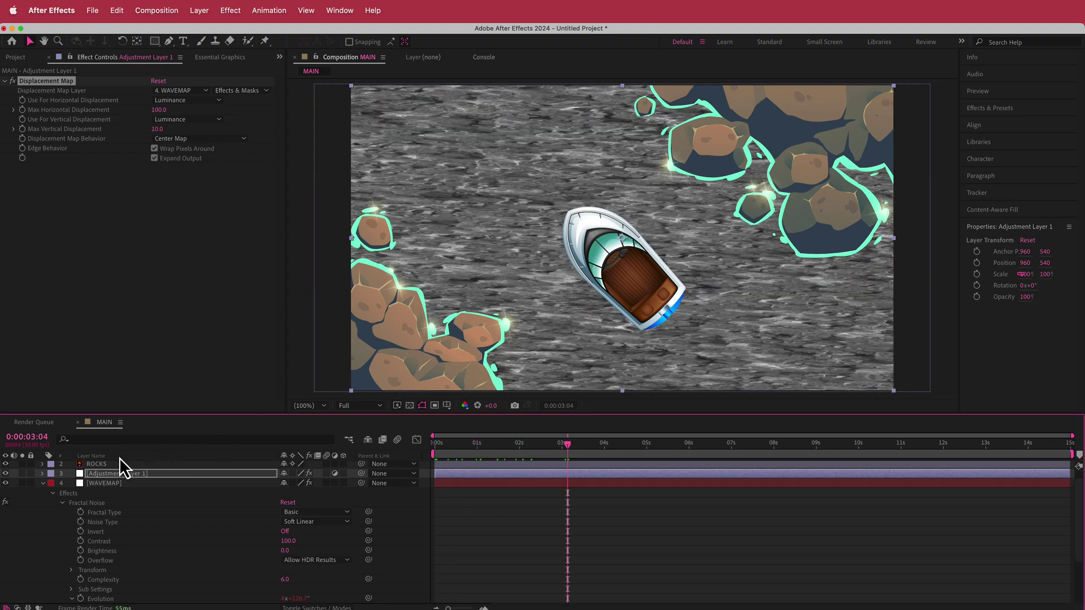
Step: Collapse and hide the WAVEMAP layer, and preview the displaced water
click(43, 484)
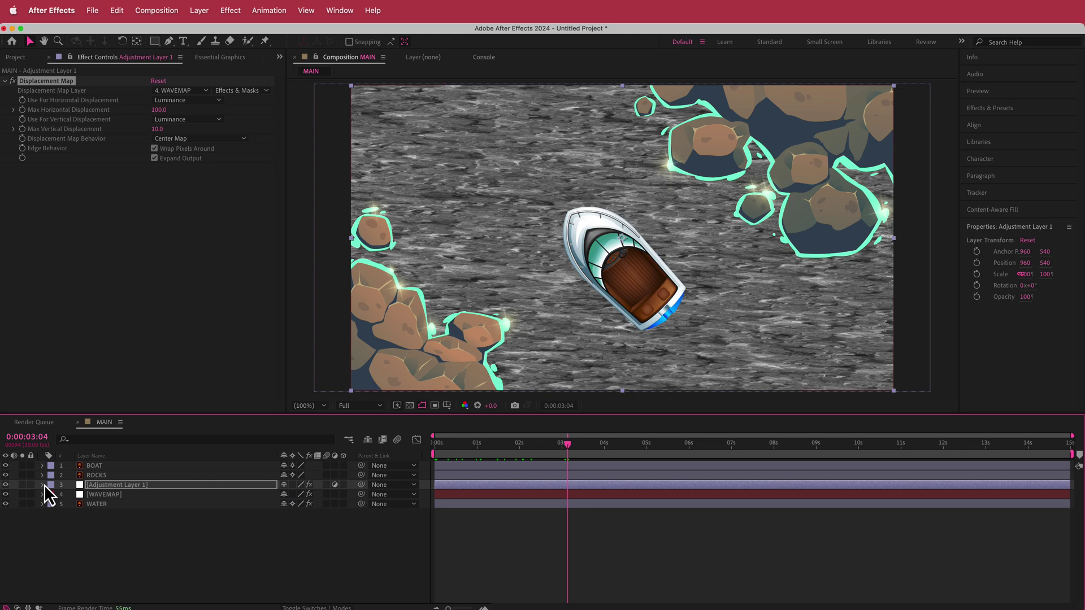
click(5, 494)
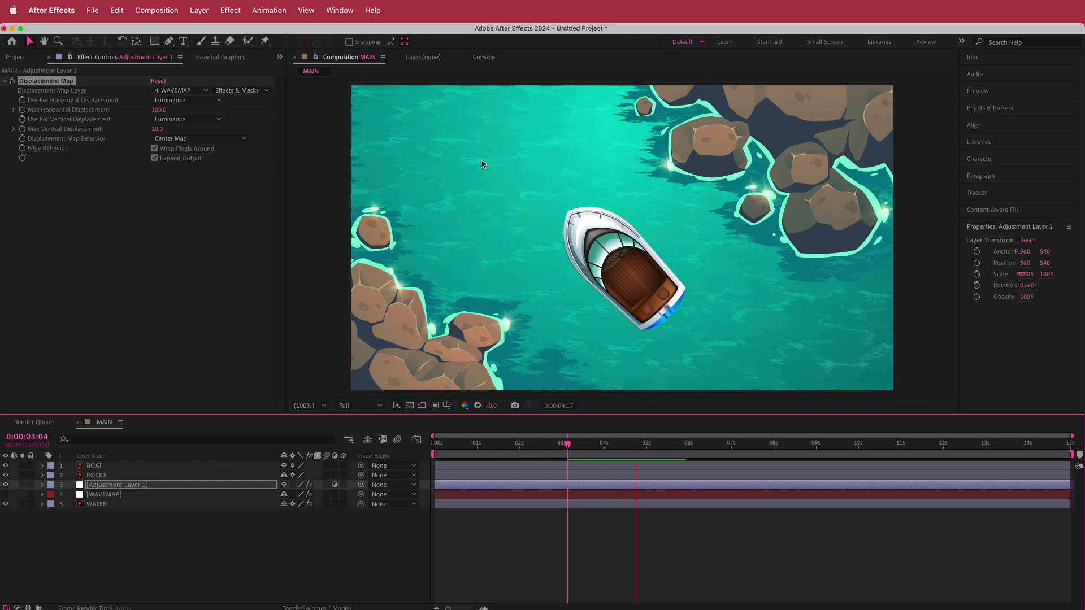
click(730, 453)
drag(729, 454, 681, 450)
Step: Try a higher Max Horizontal Displacement on the adjustment layer and undo the change
click(168, 111)
drag(168, 110, 196, 111)
key(super+z)
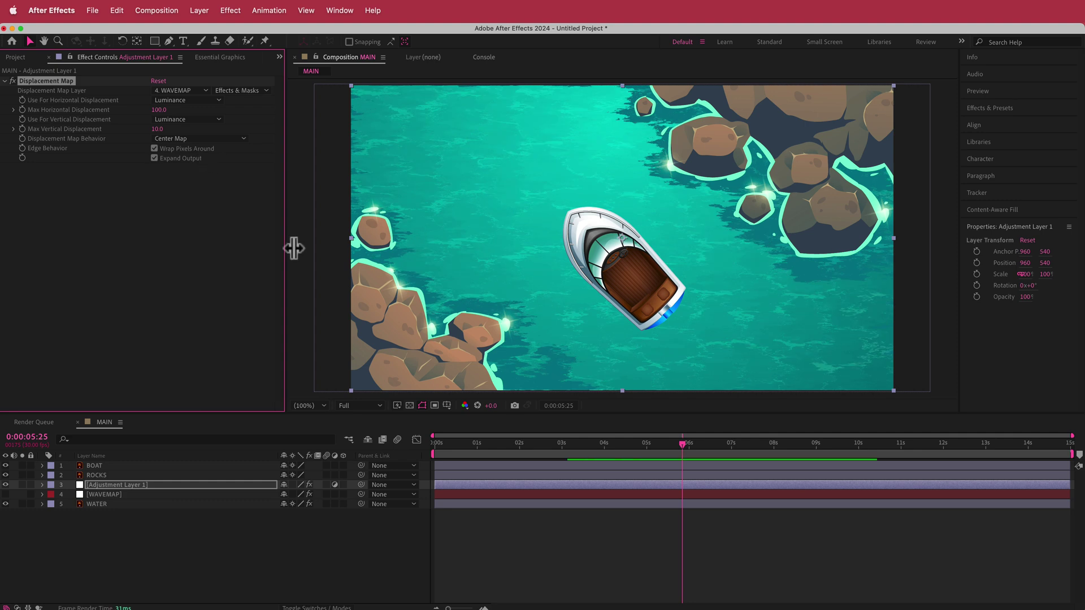
Step: Set the adjustment layer's opacity to 75% and preview the water animation
key(t)
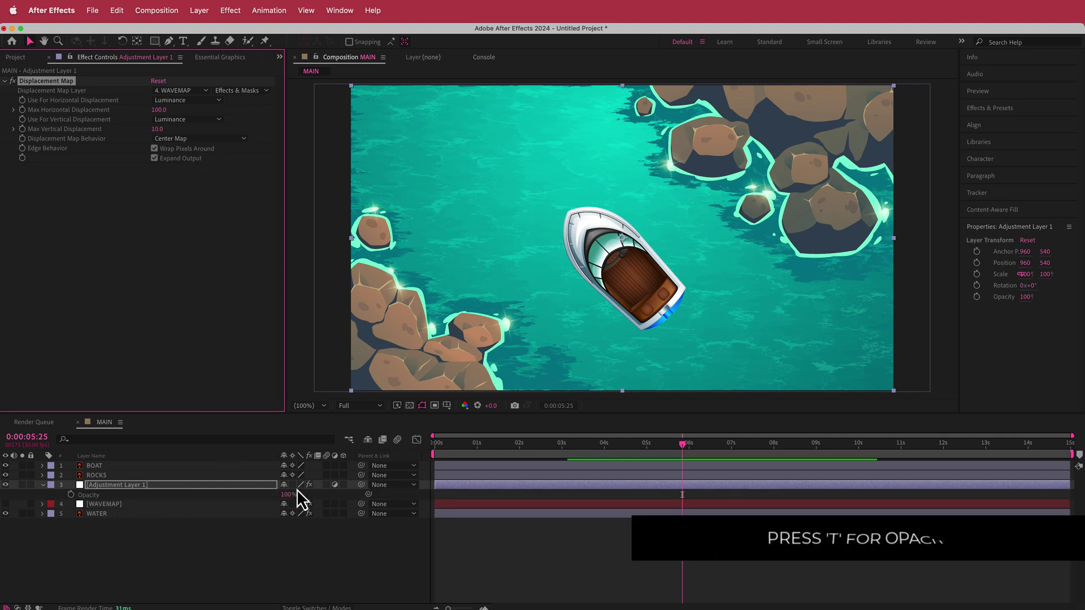
click(291, 495)
text(75)
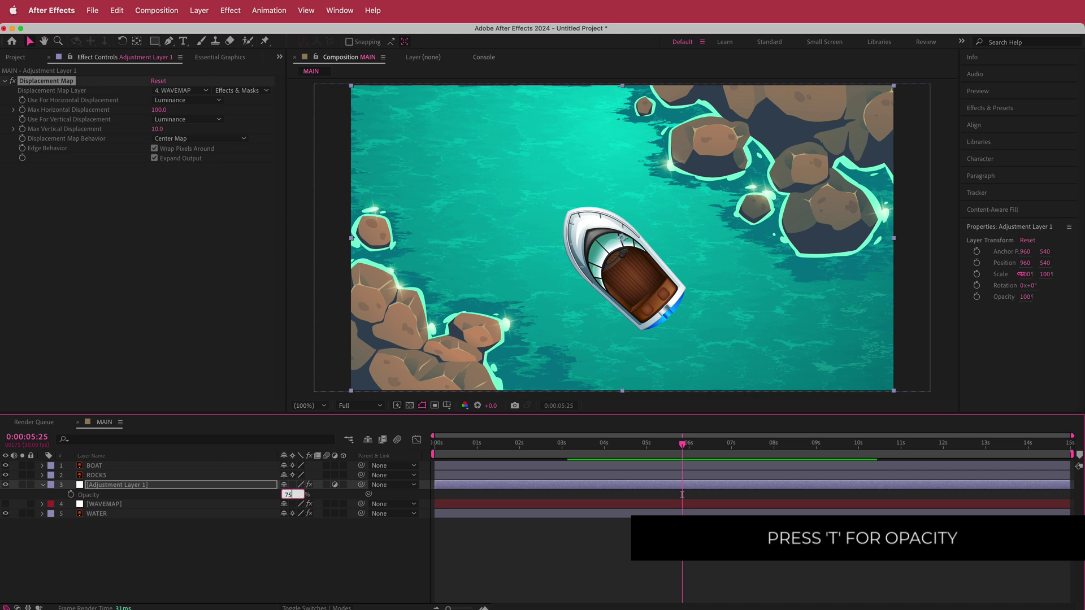
key(Return)
key(space)
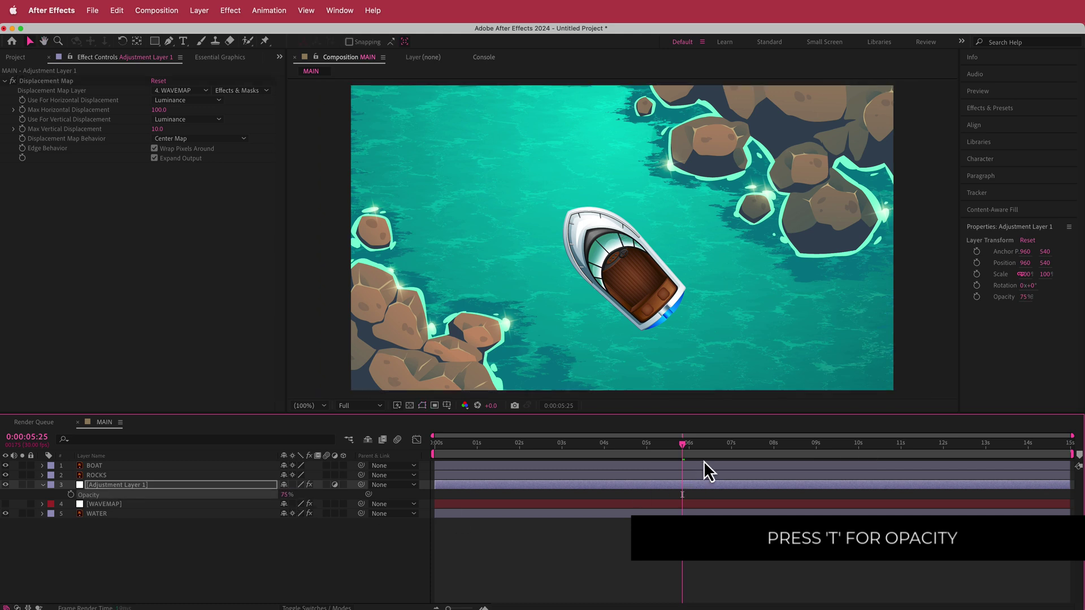
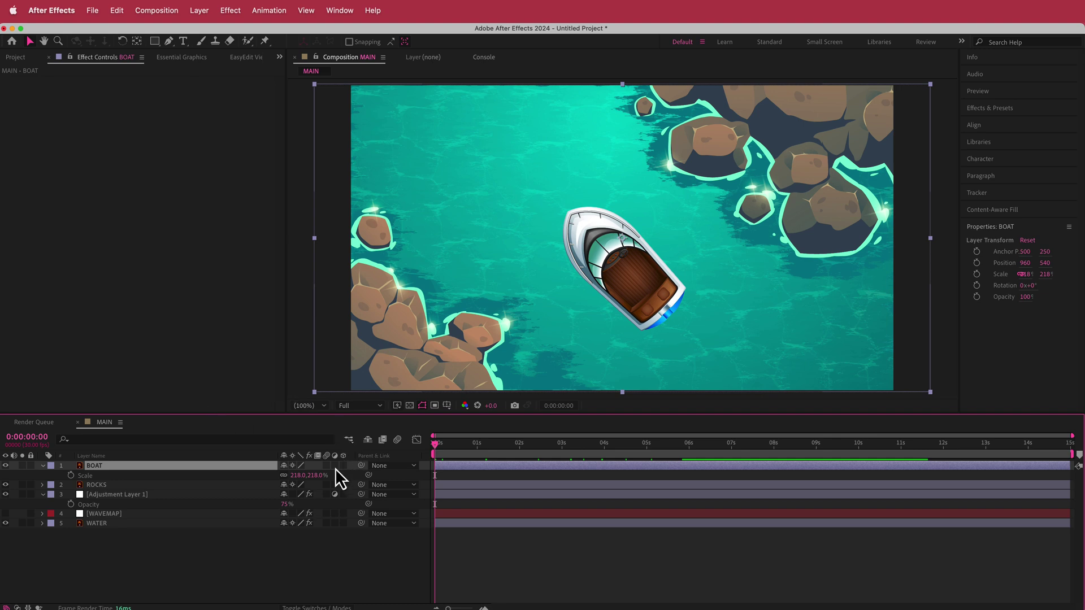
Step: Set the BOAT layer's scale to 215% and add a scale keyframe at the start of the timeline
click(297, 476)
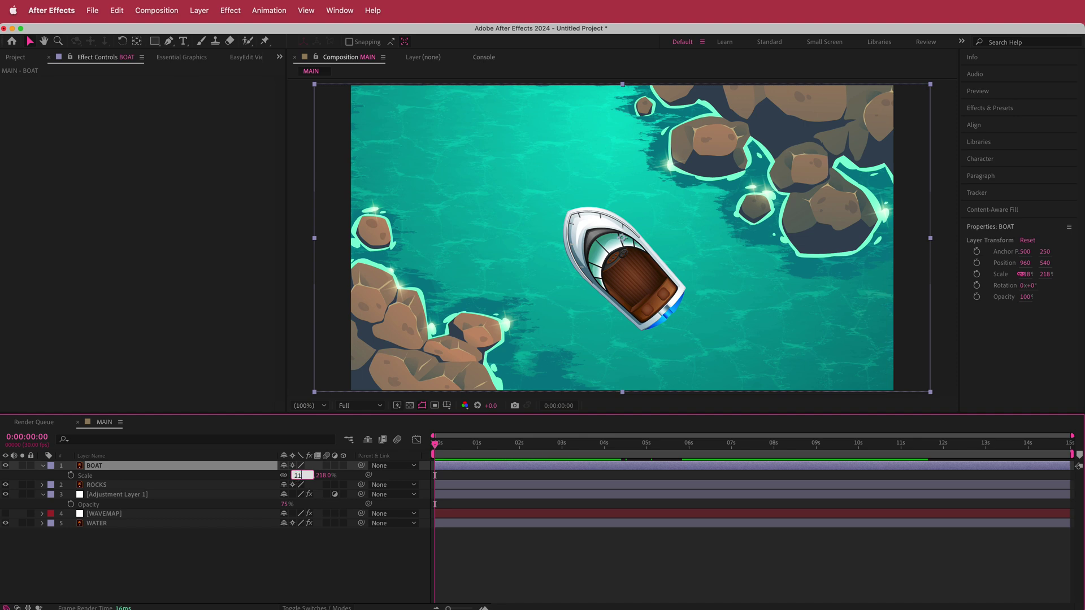
key(Return)
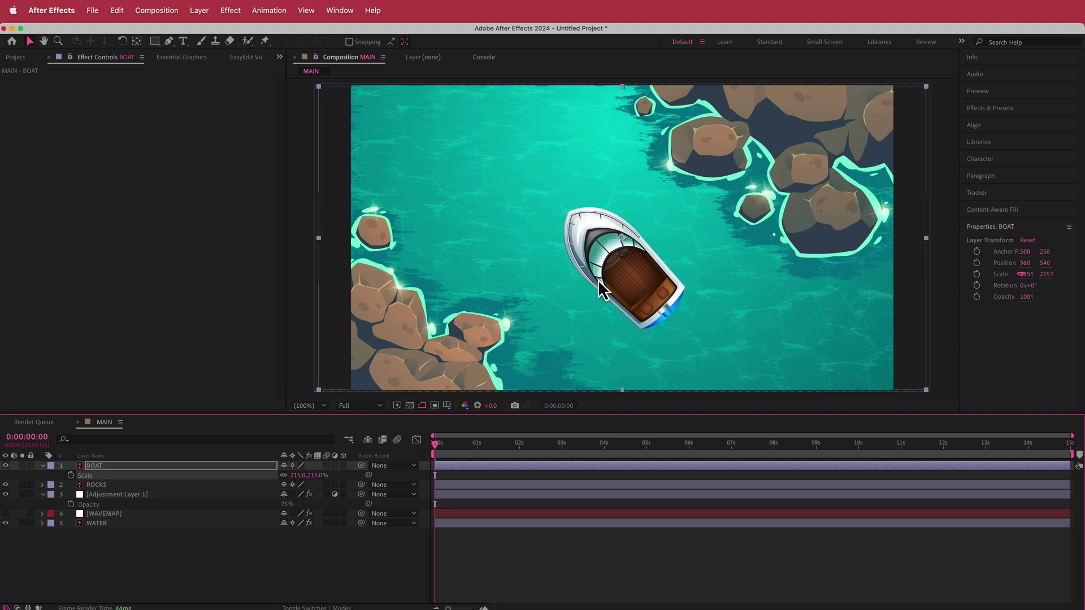
click(70, 476)
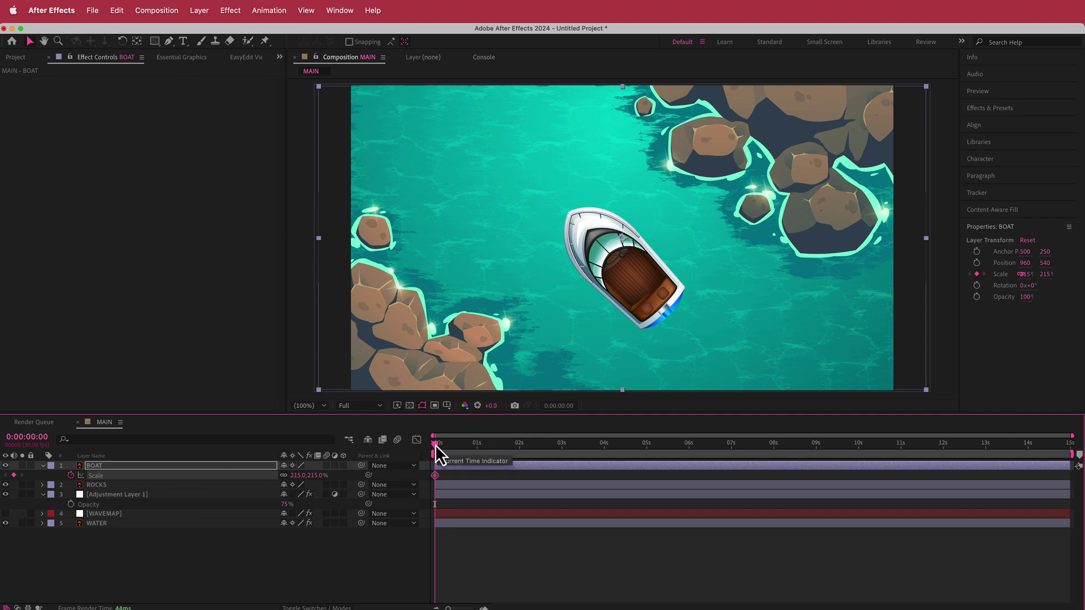
Step: Add a BOAT scale keyframe of 210% at 0:00:00:17
drag(436, 445, 460, 454)
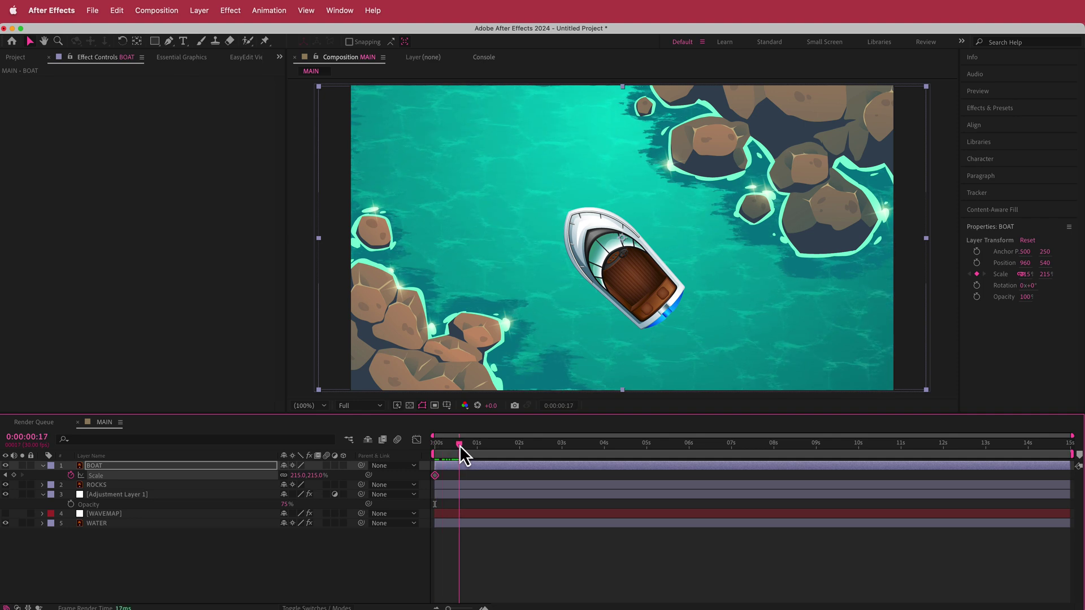
click(301, 476)
key(Return)
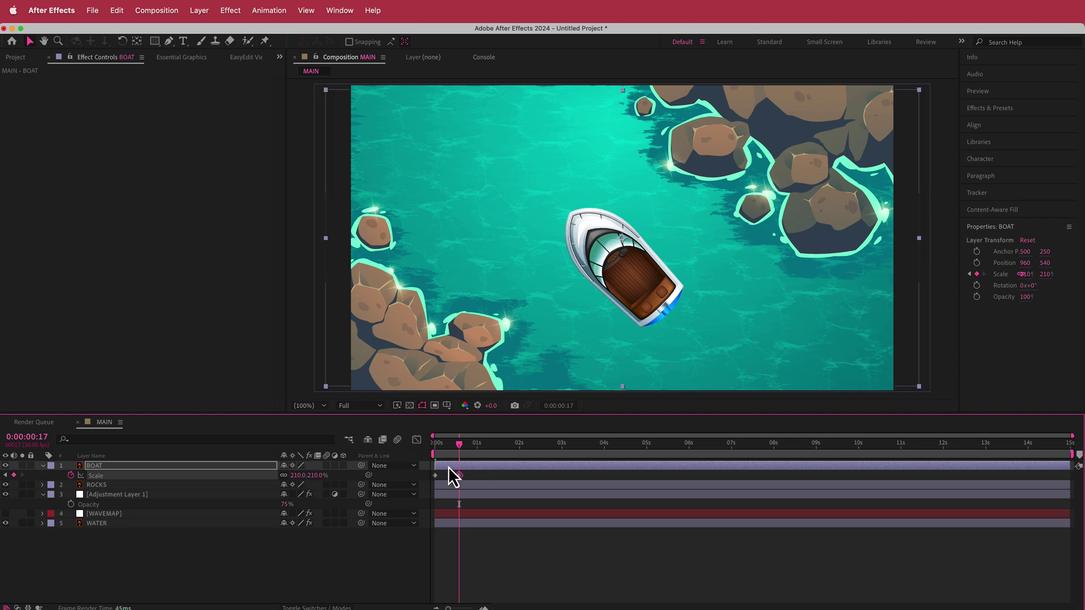
Step: Copy the first BOAT scale keyframe to about one second and play the animation from the start
click(435, 476)
drag(461, 446, 439, 449)
key(cmd+v)
key(space)
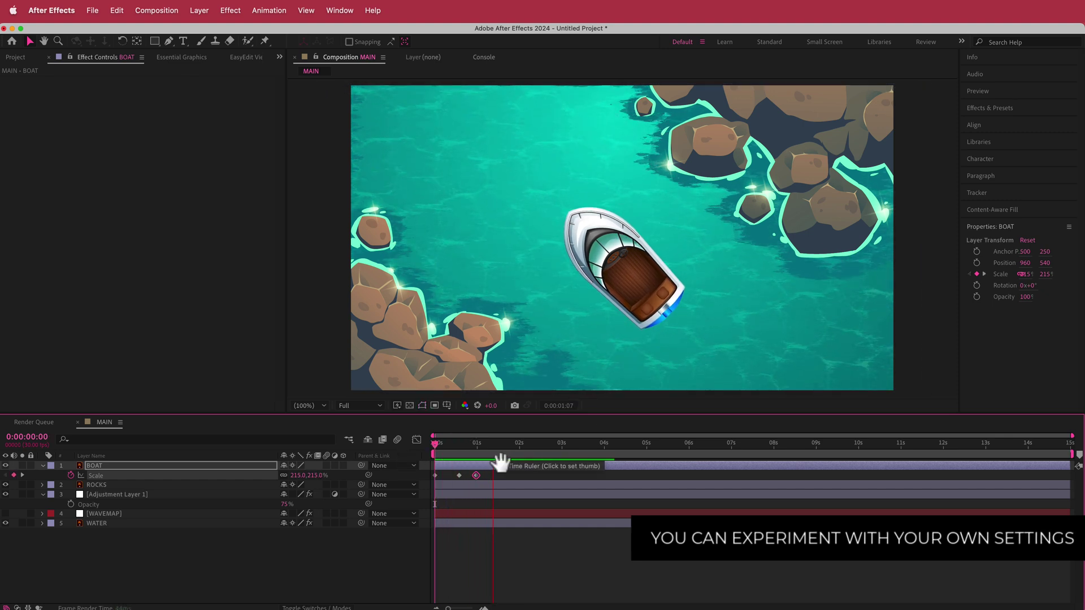
Step: Move the middle BOAT scale keyframe to about half a second and apply Easy Ease to all three keyframes
click(491, 477)
drag(492, 476, 457, 477)
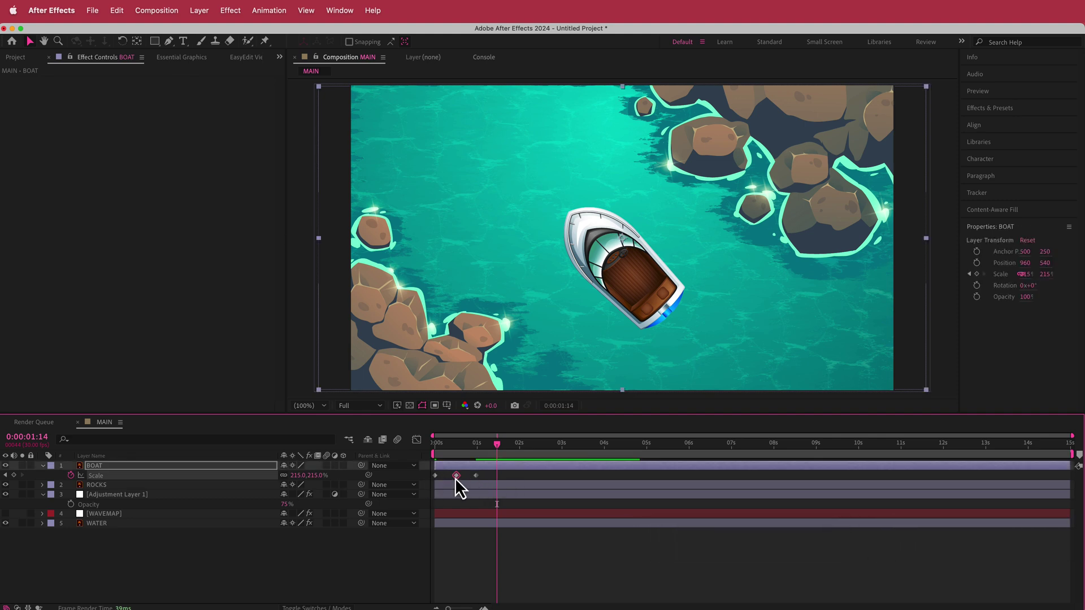
drag(492, 477, 428, 482)
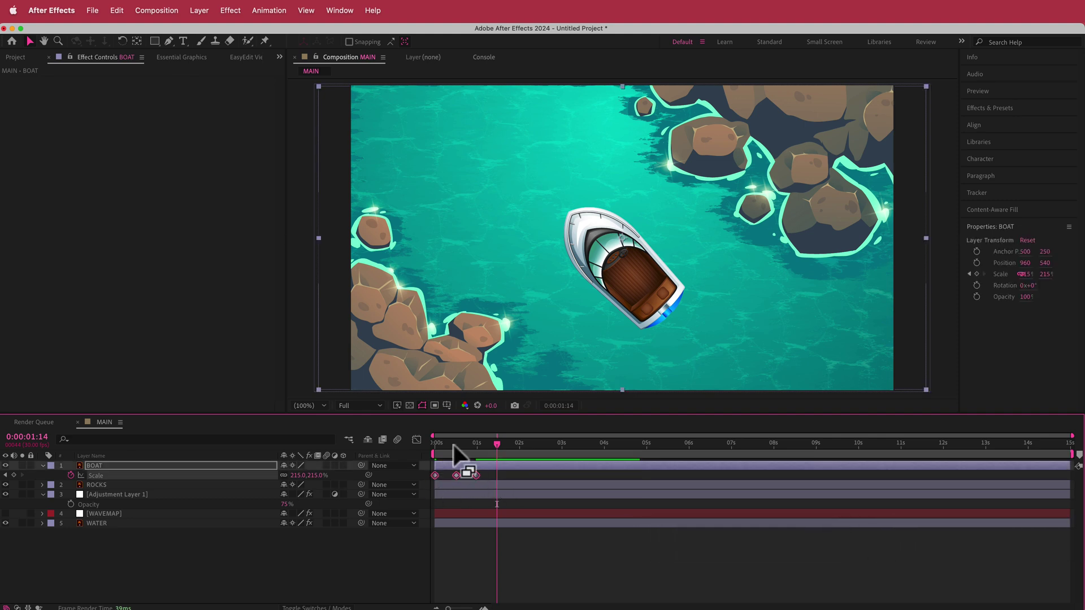
click(275, 12)
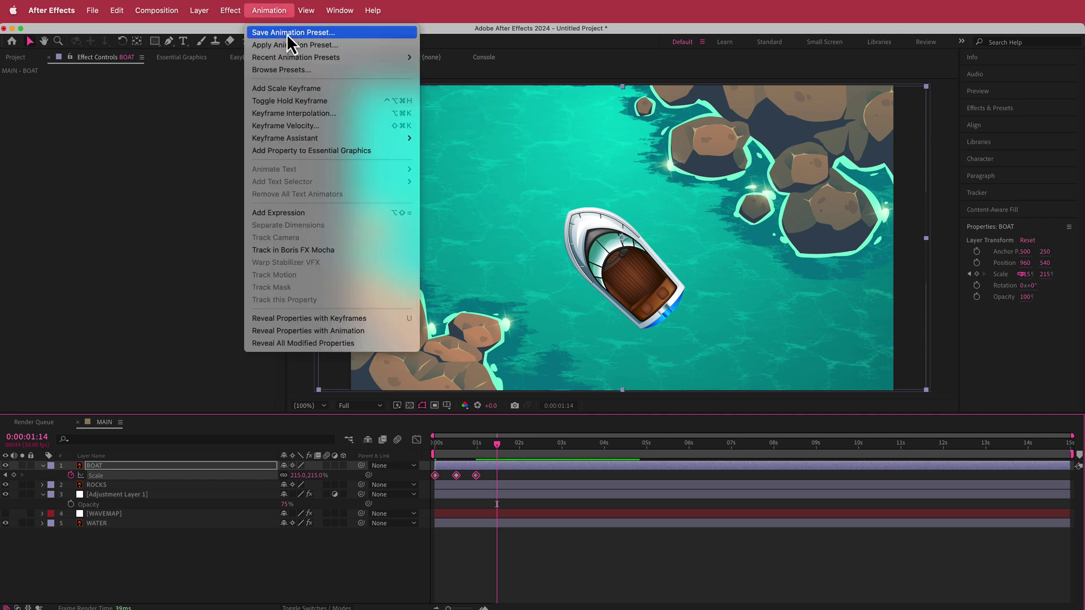
mouse_move(334, 138)
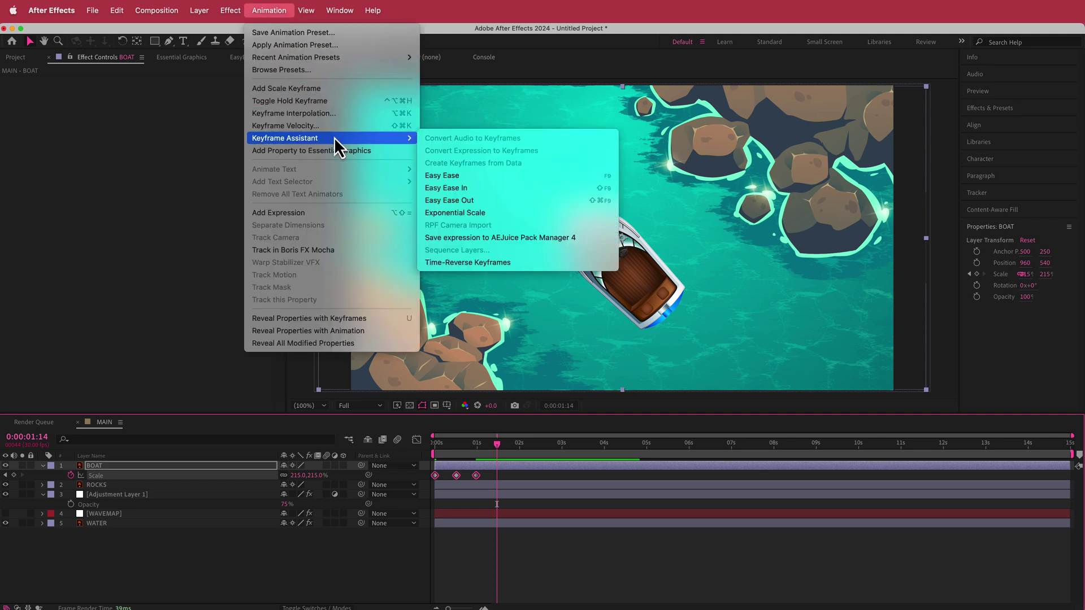
click(475, 176)
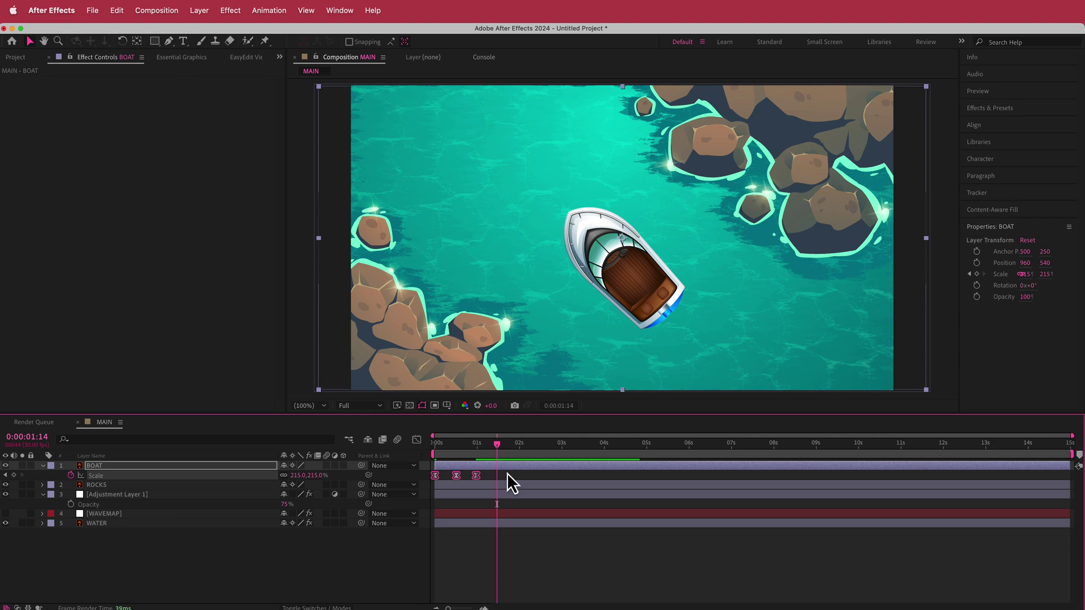
Step: Stretch the BOAT scale keyframes so the last one falls at two seconds, and preview the motion
drag(476, 476, 427, 452)
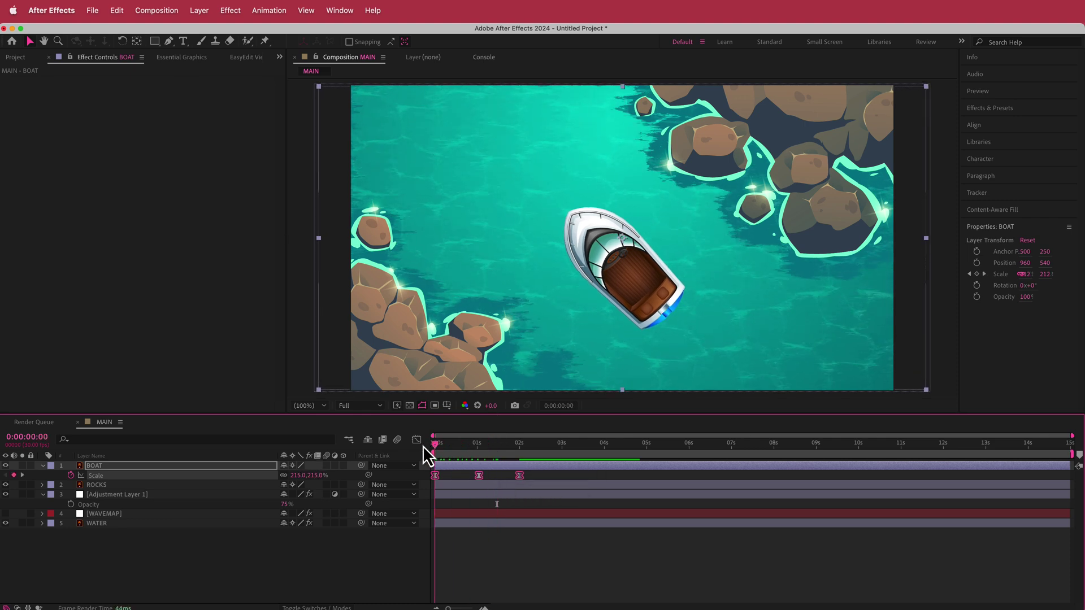
key(space)
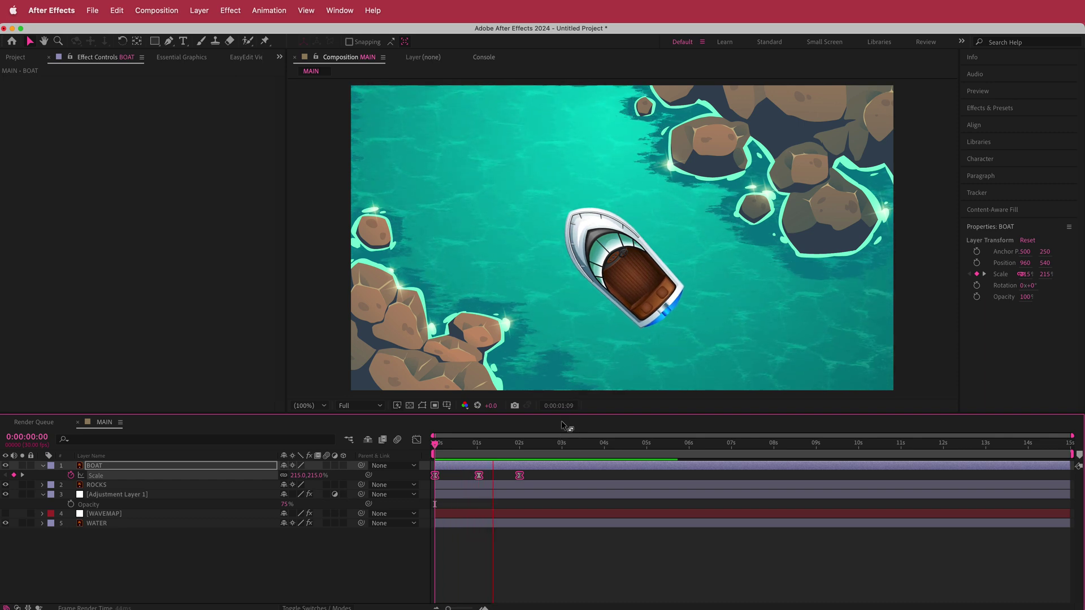
click(561, 443)
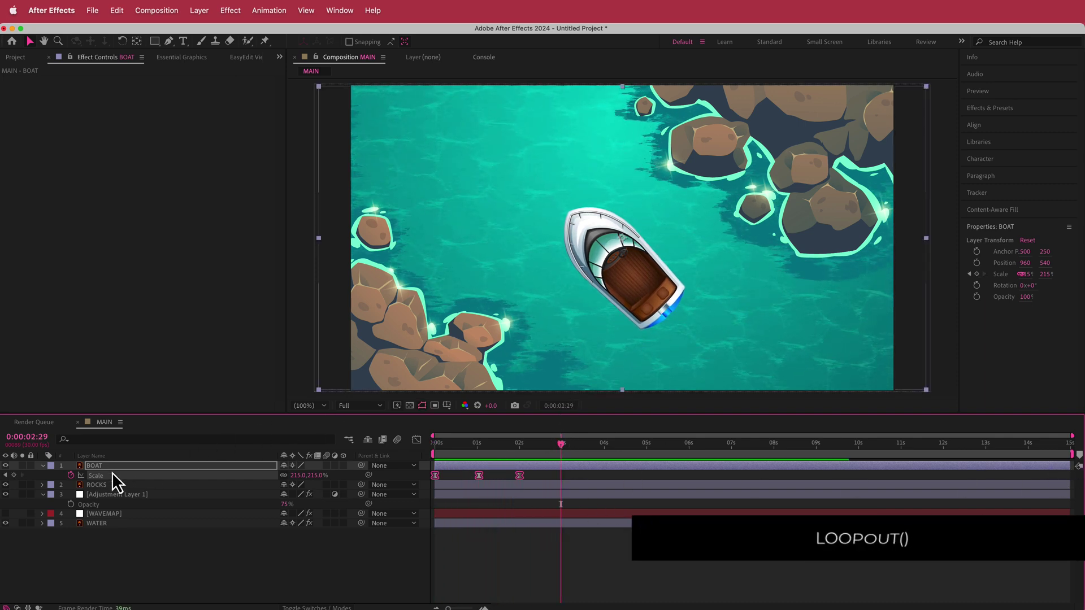
Step: Add a loopOut() expression to the BOAT layer's scale and play the animation from the start
alt+click(70, 475)
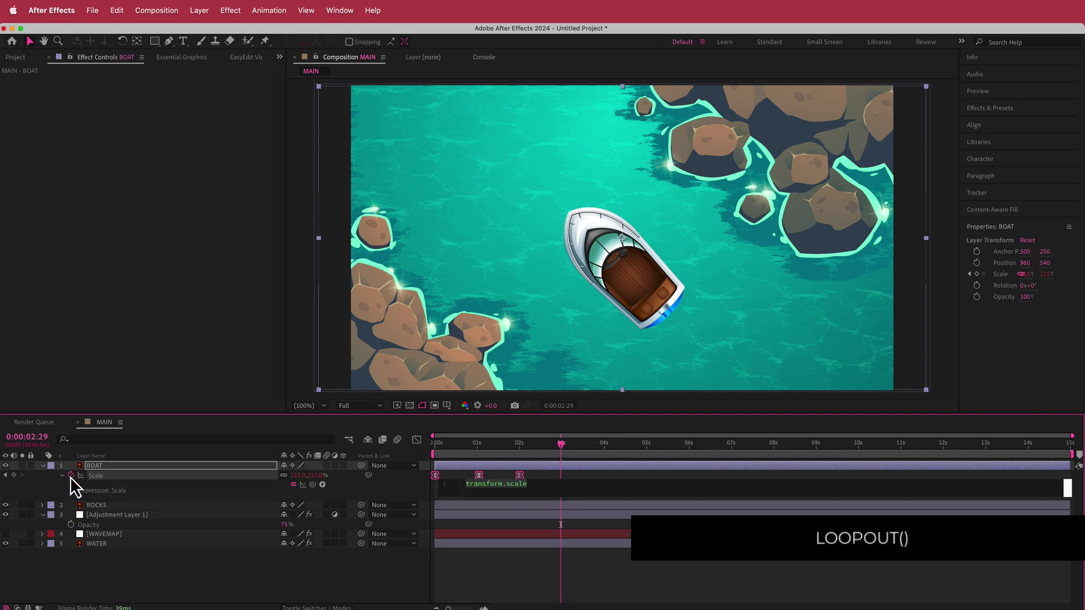
text(loopou)
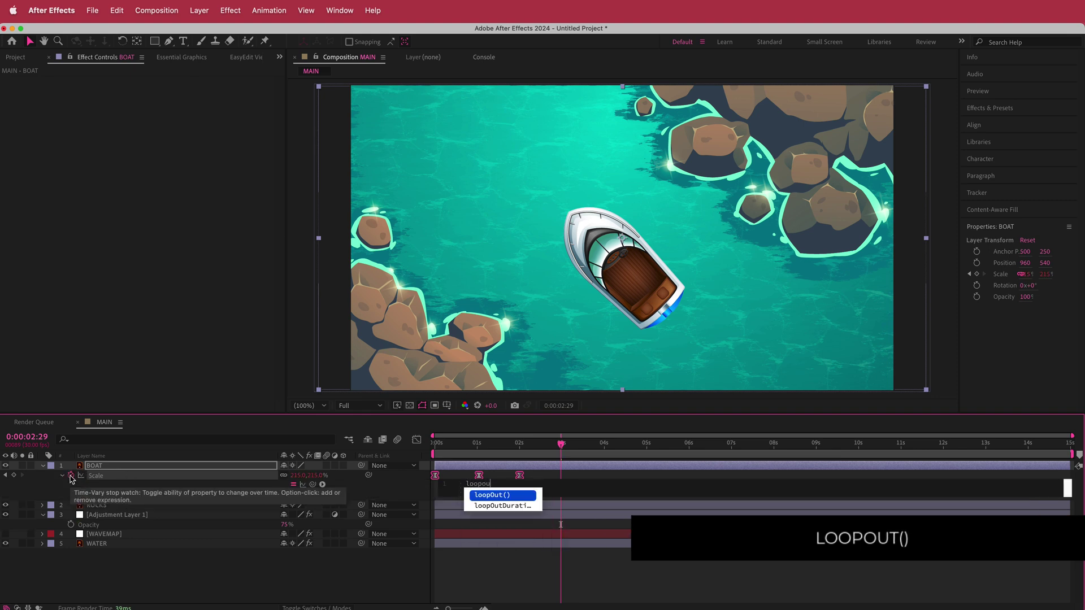
key(Return)
click(680, 444)
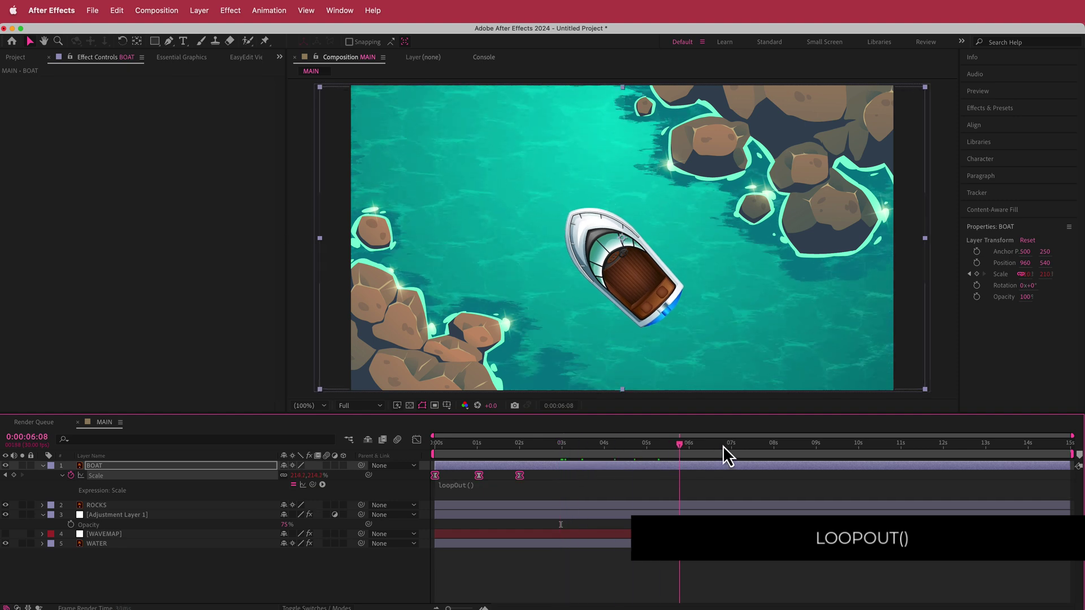
click(435, 452)
key(space)
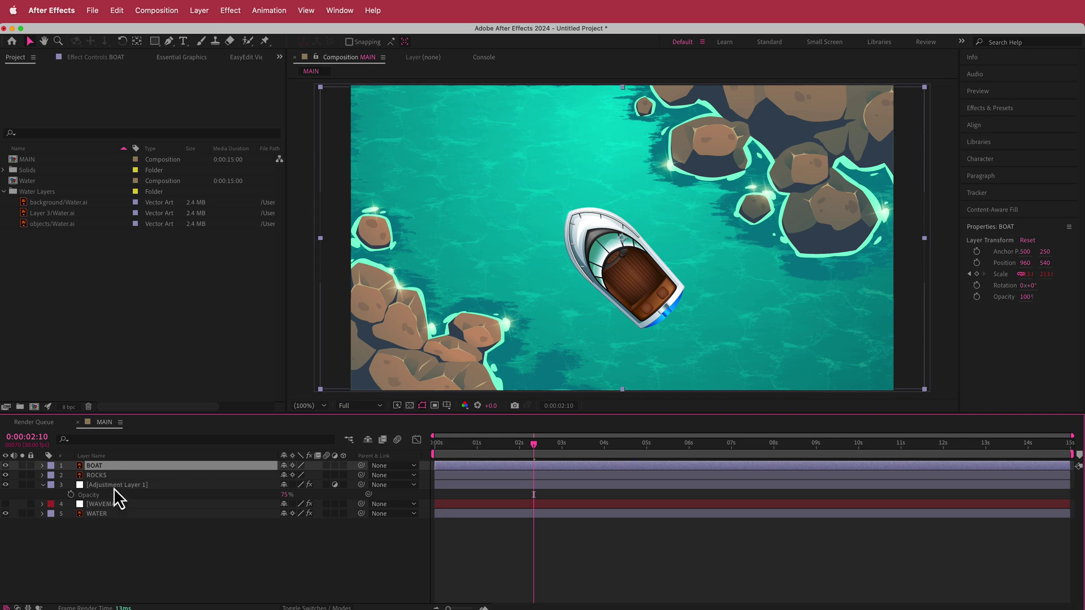
Step: Create a 15-second 1920 x 1080, 30 fps composition named WAVES and draw a wide filled rectangle across its middle
click(178, 262)
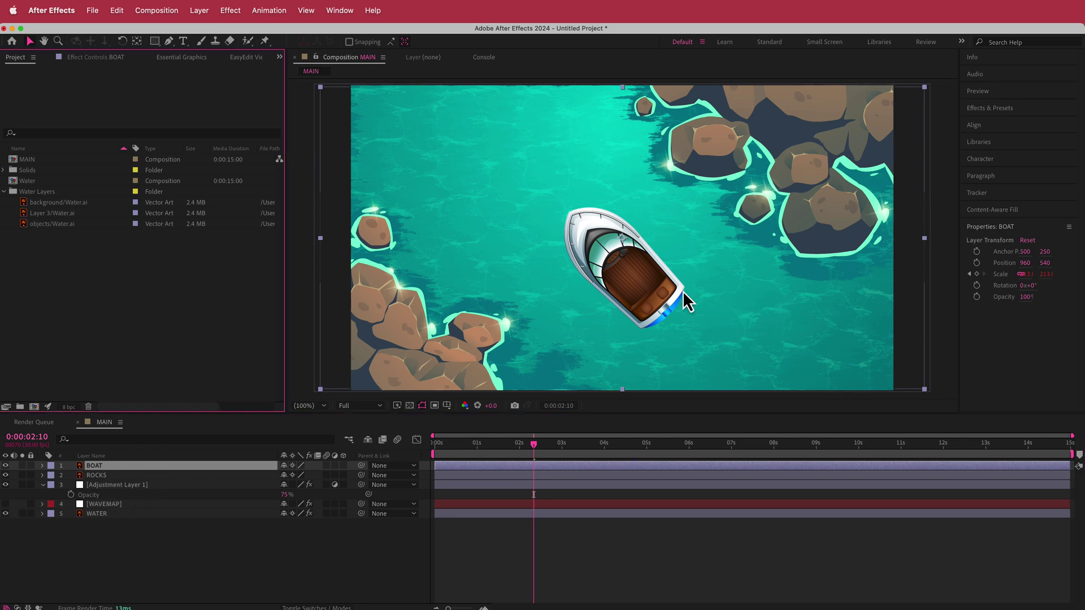
click(34, 406)
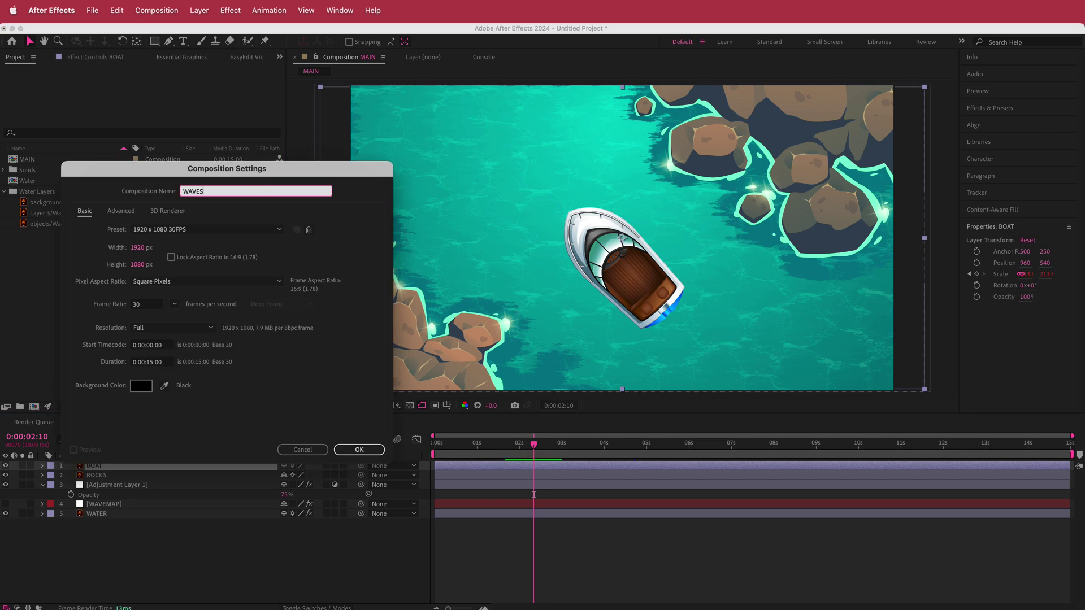
key(Return)
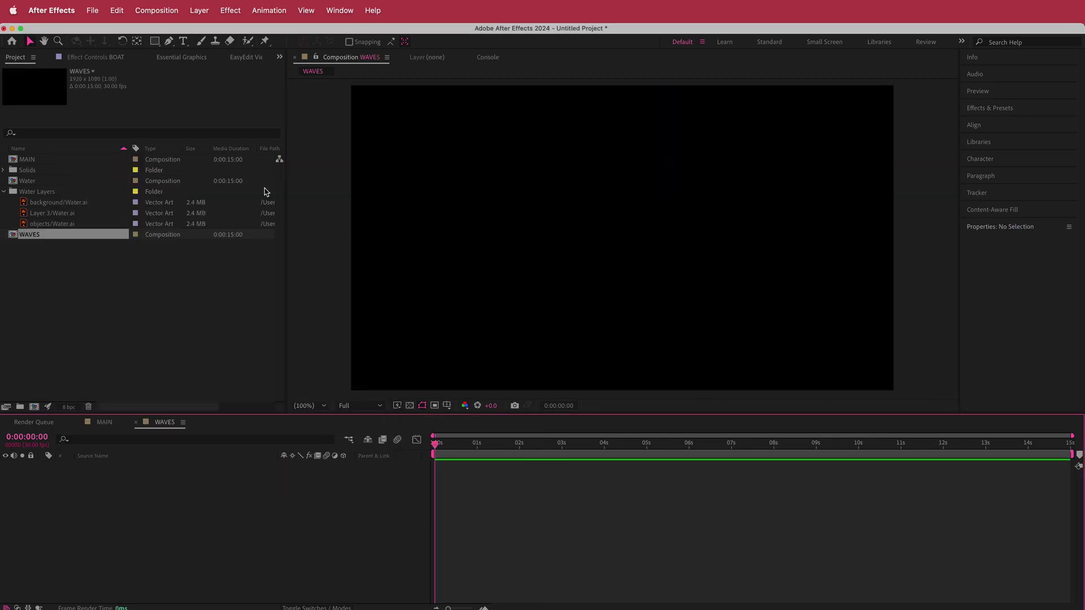
click(156, 41)
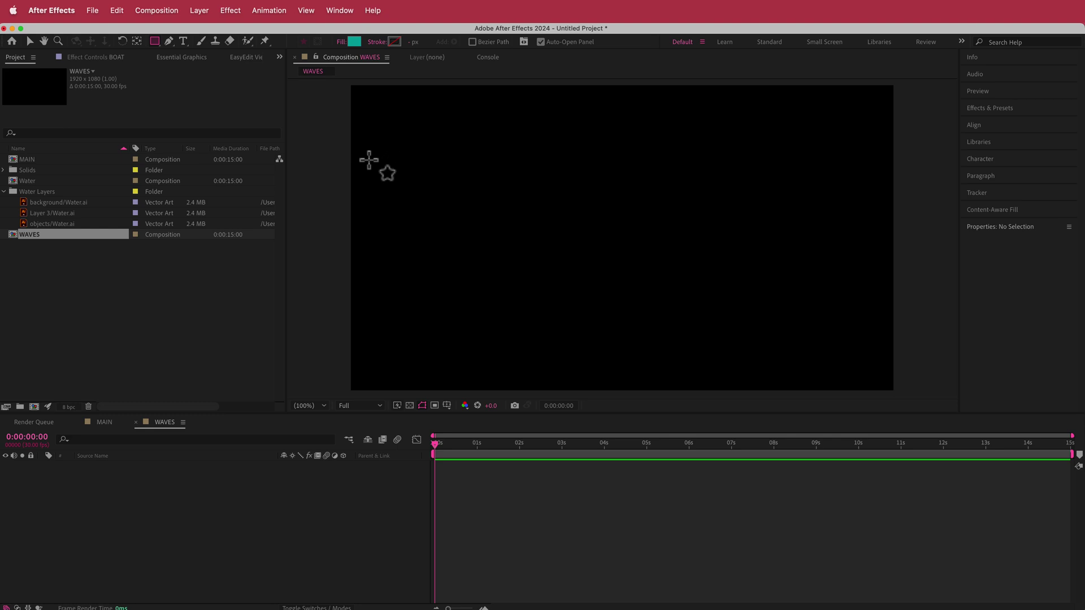
drag(359, 149, 888, 343)
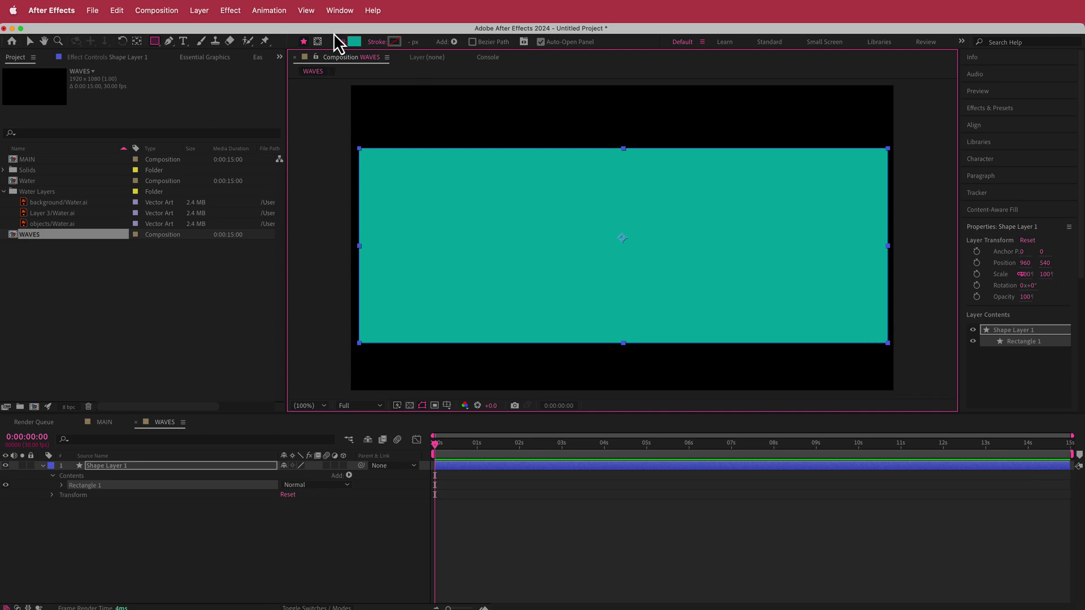
Step: Switch to the Coolors palette in Chrome and copy the hex code 00B2AF
key(super+Tab)
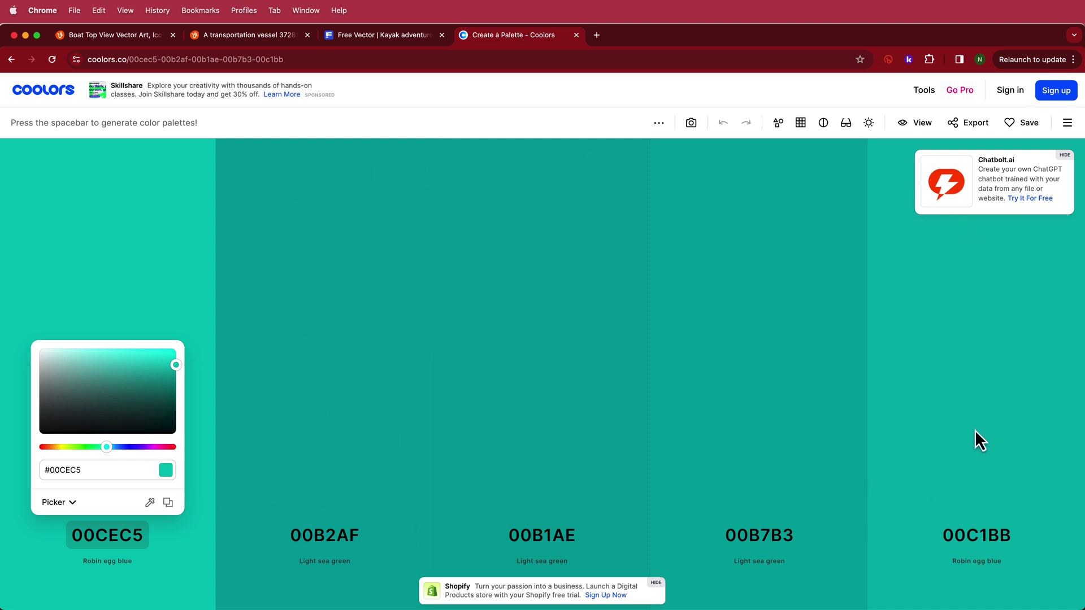
click(331, 537)
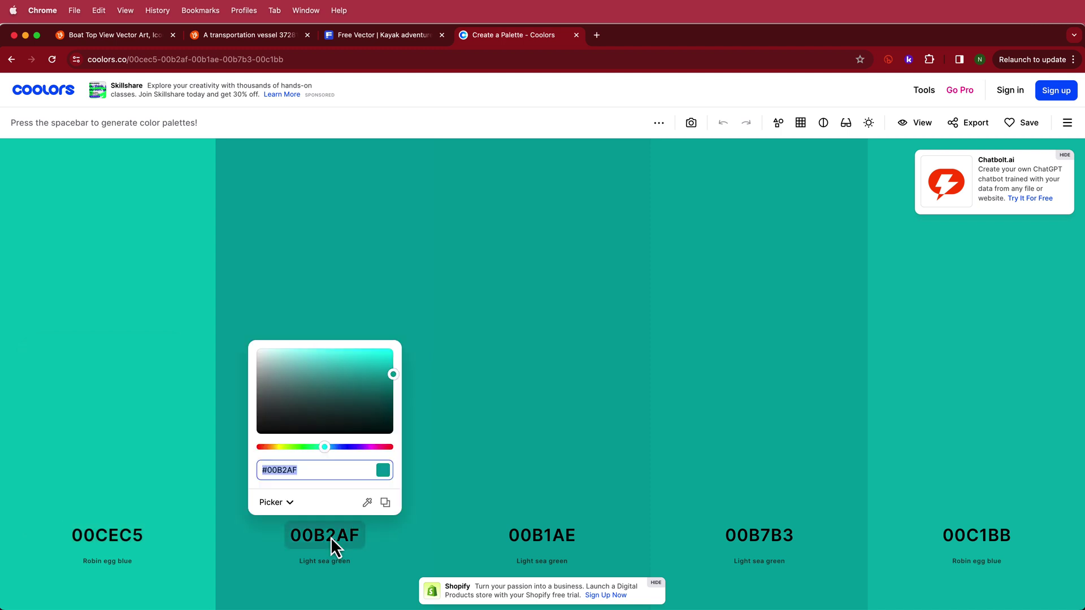
click(385, 505)
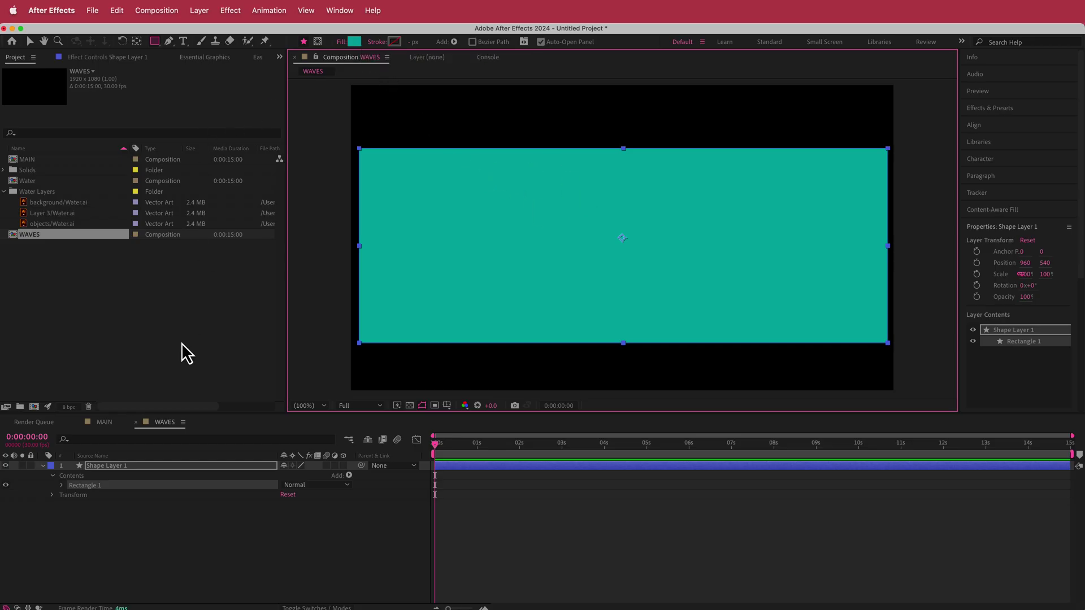
Step: Apply a Fill effect to the rectangle's shape layer and set its color to the copied 00B2AF
key(ctrl+space)
text(fill)
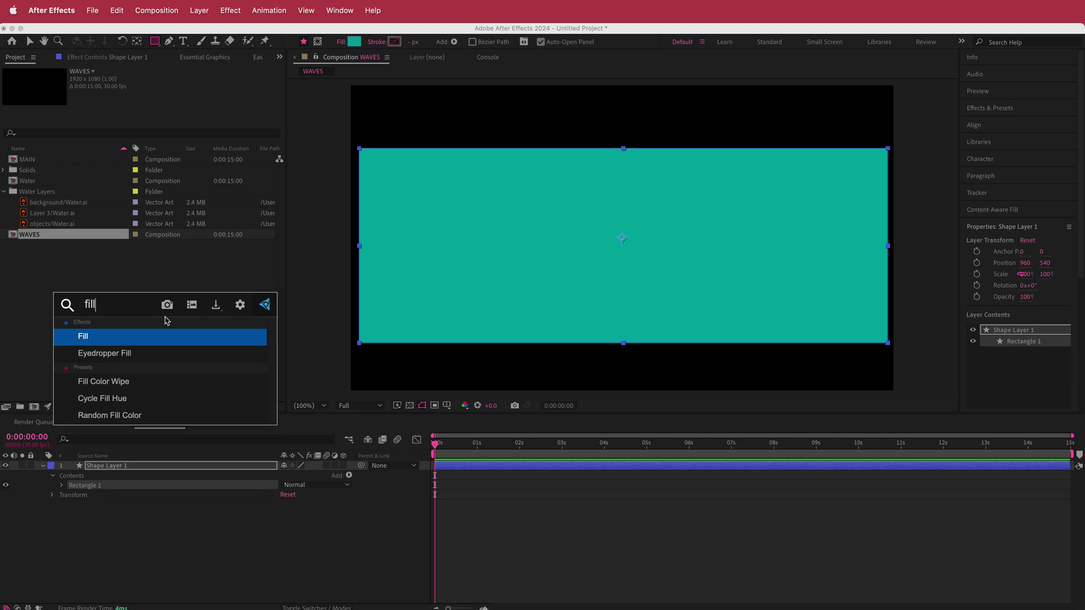
key(Return)
key(v)
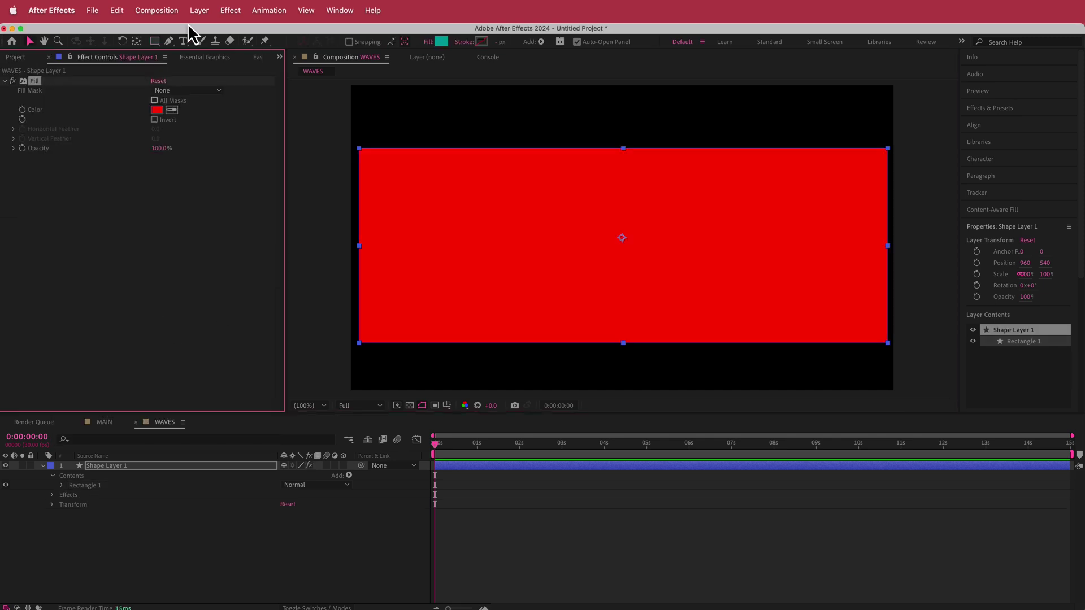
click(157, 110)
key(super+v)
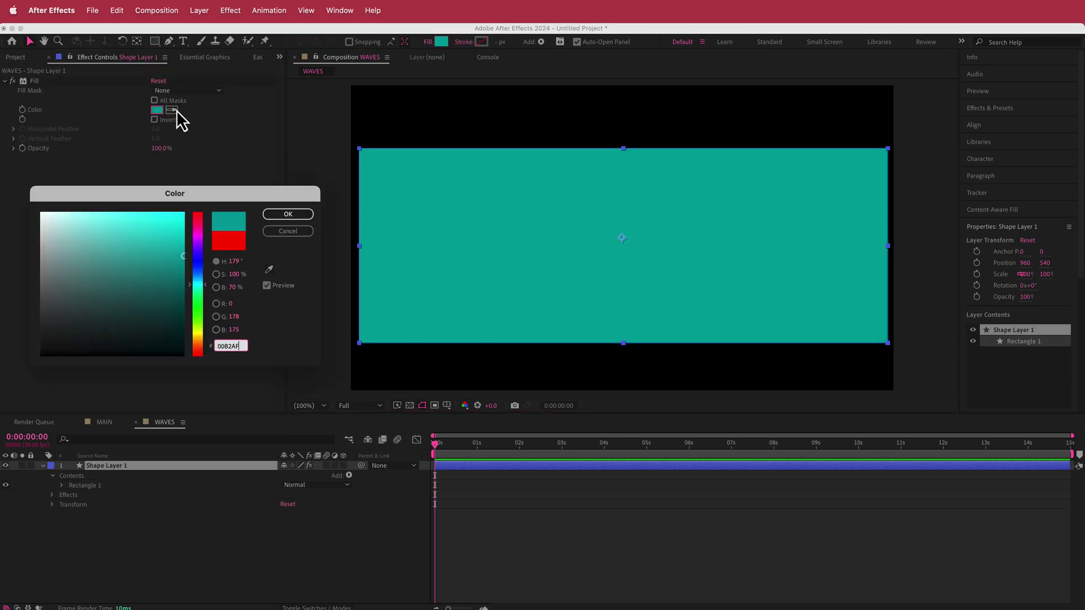
click(280, 214)
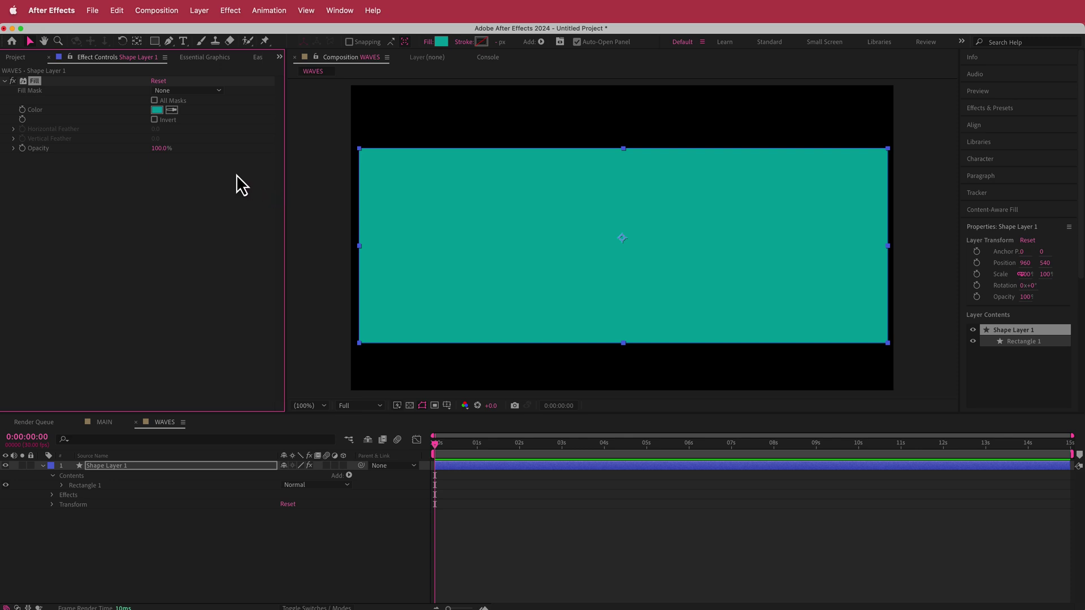
Step: Apply Wave Warp to the rectangle with a wave width of 200 and a wave speed of 1.5, and scrub through the motion
key(ctrl+space)
text(wave)
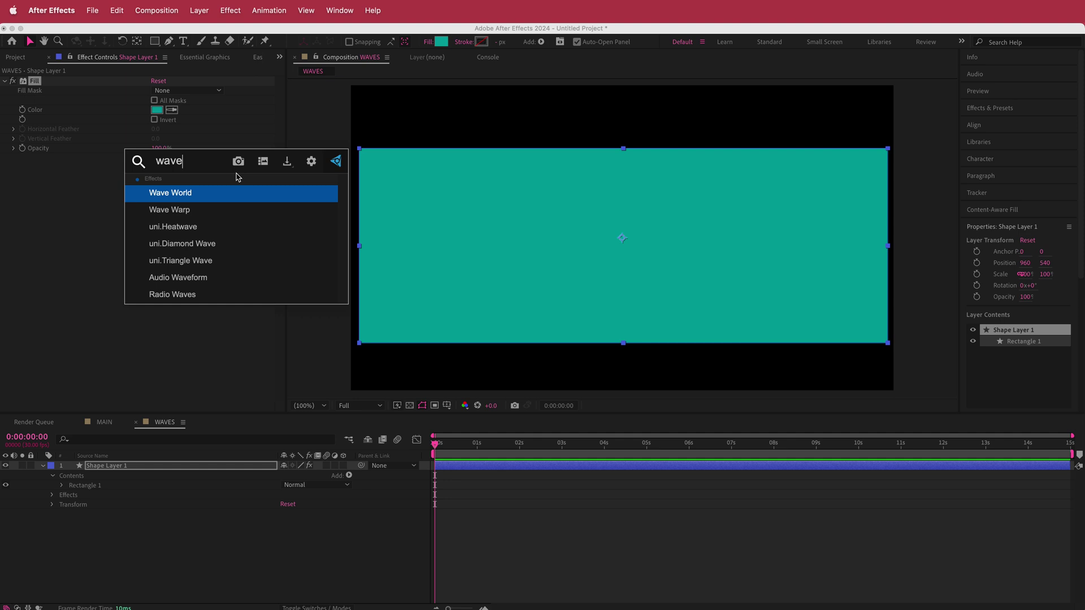
key(Down)
key(Return)
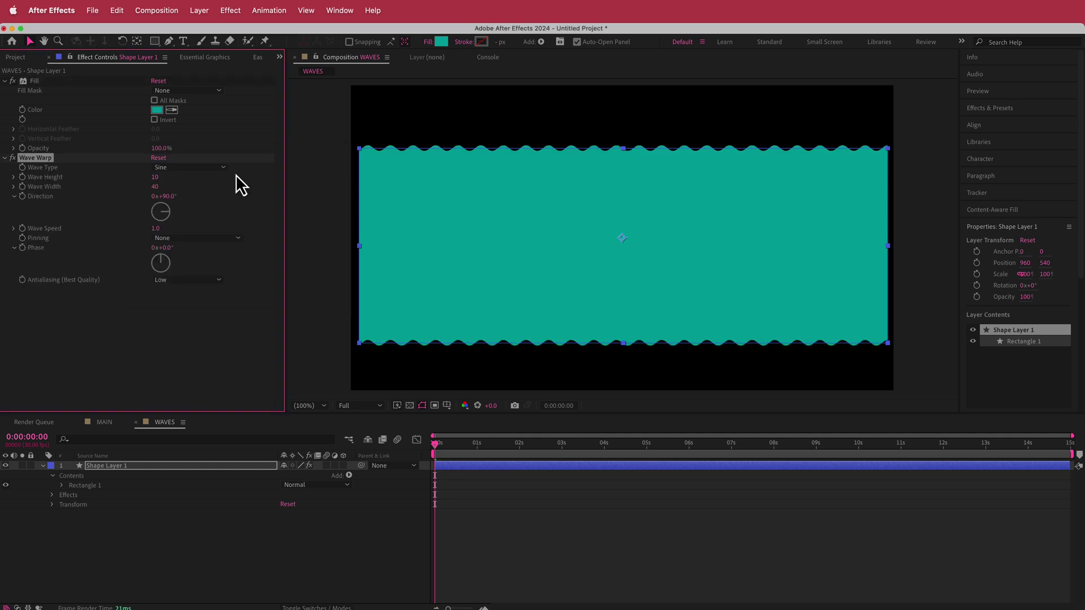
click(155, 186)
key(Return)
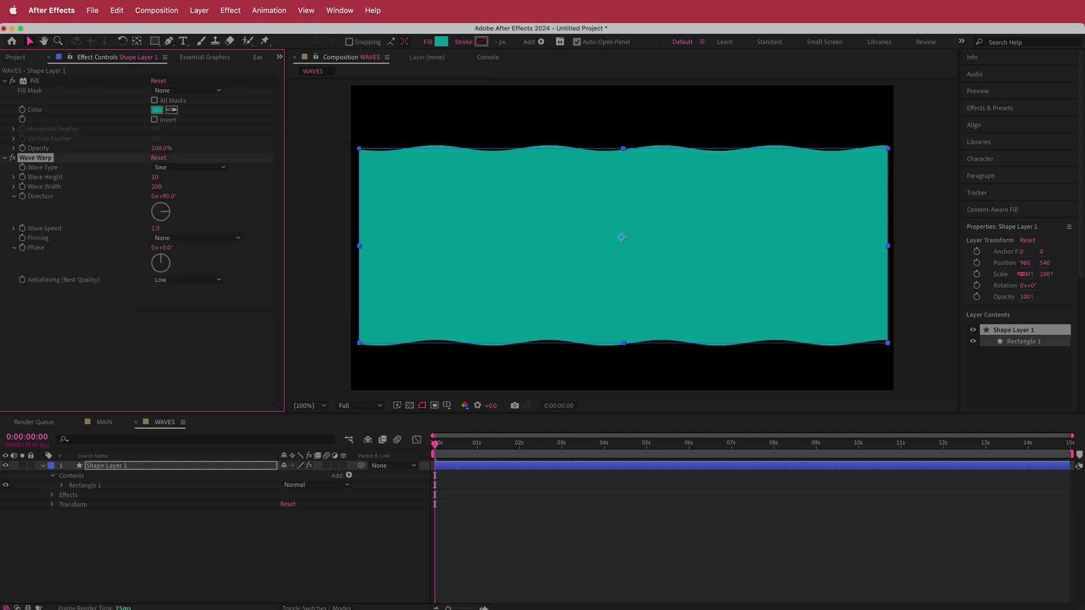
click(158, 228)
drag(458, 443, 674, 445)
Step: Apply the Mirror effect to the rectangle with a 90° reflection angle, and preview the mirrored waves
key(ctrl+space)
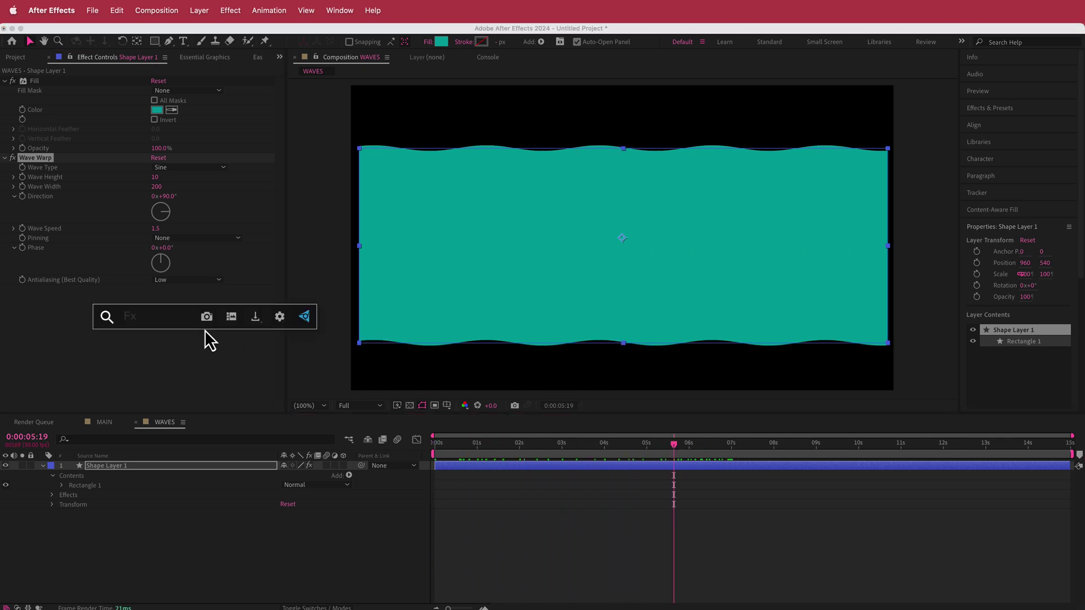
text(irr)
key(Return)
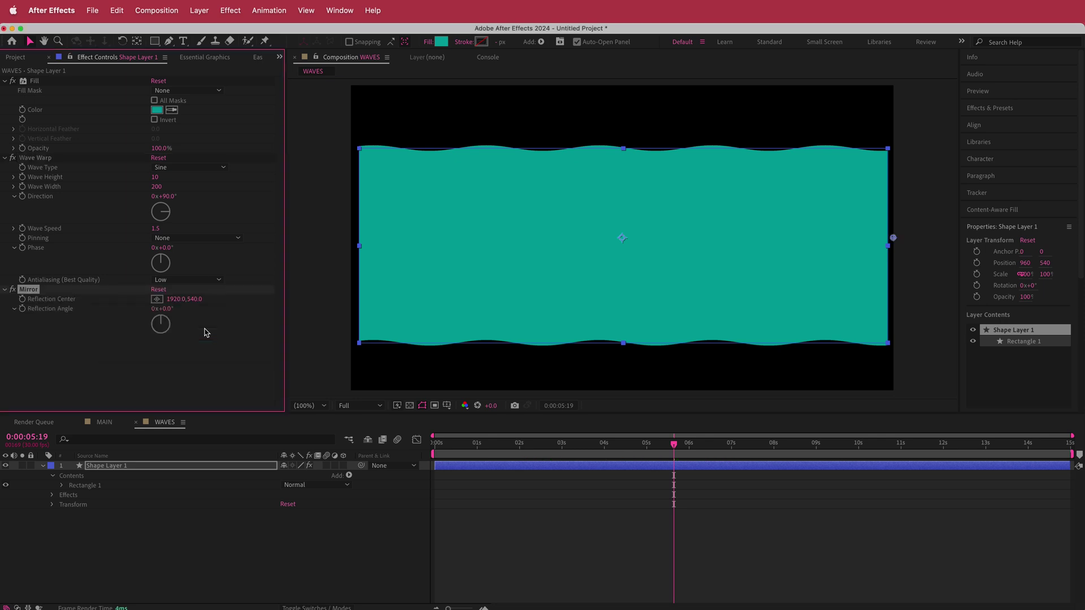
click(166, 310)
text(90)
key(Return)
drag(678, 452, 460, 465)
key(space)
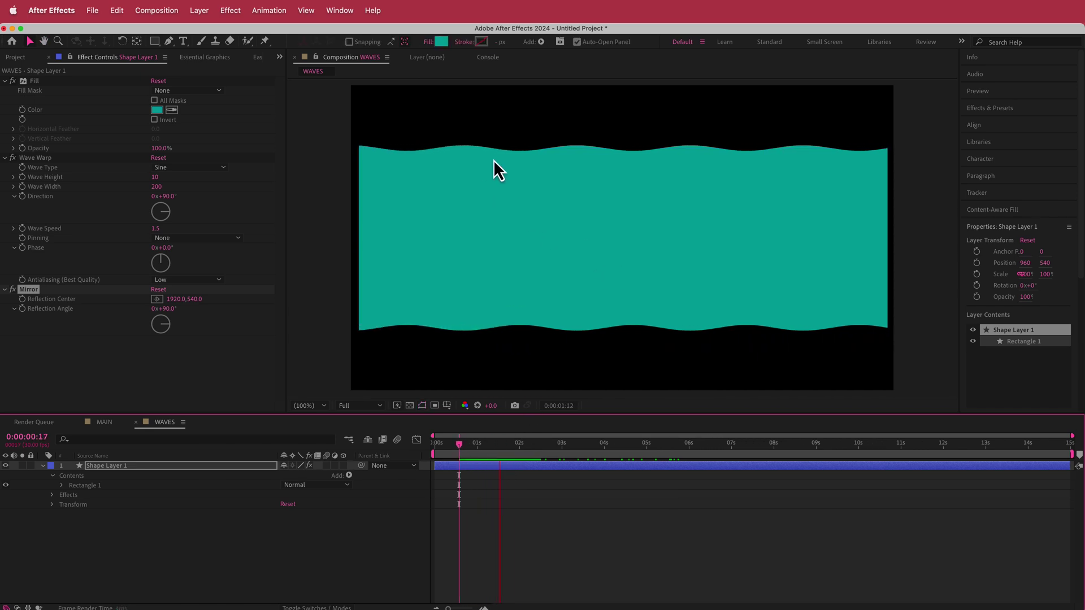
click(538, 446)
drag(538, 446, 469, 456)
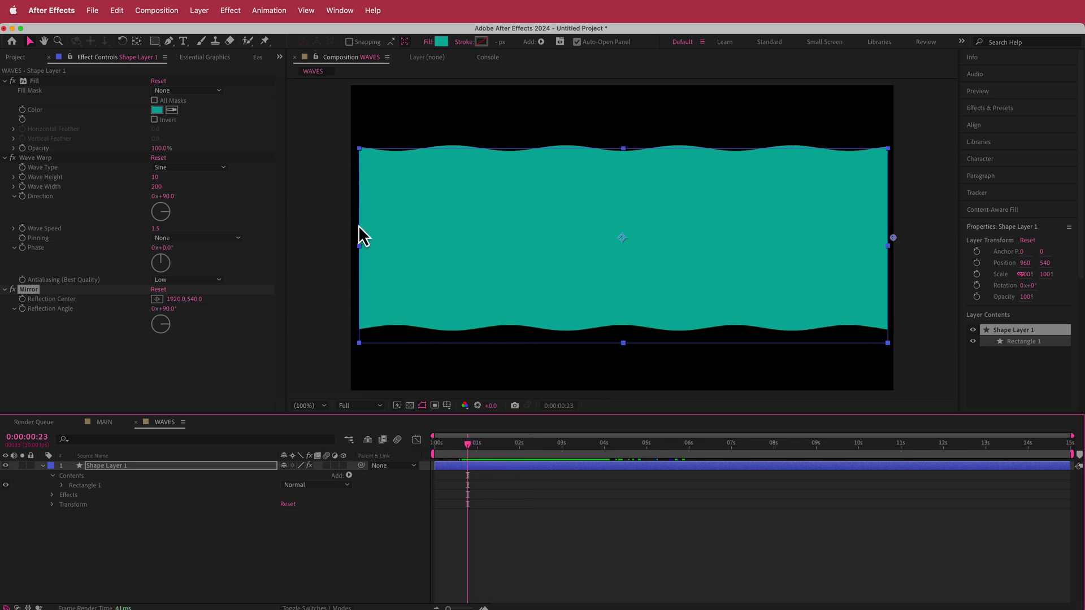
drag(467, 447, 346, 452)
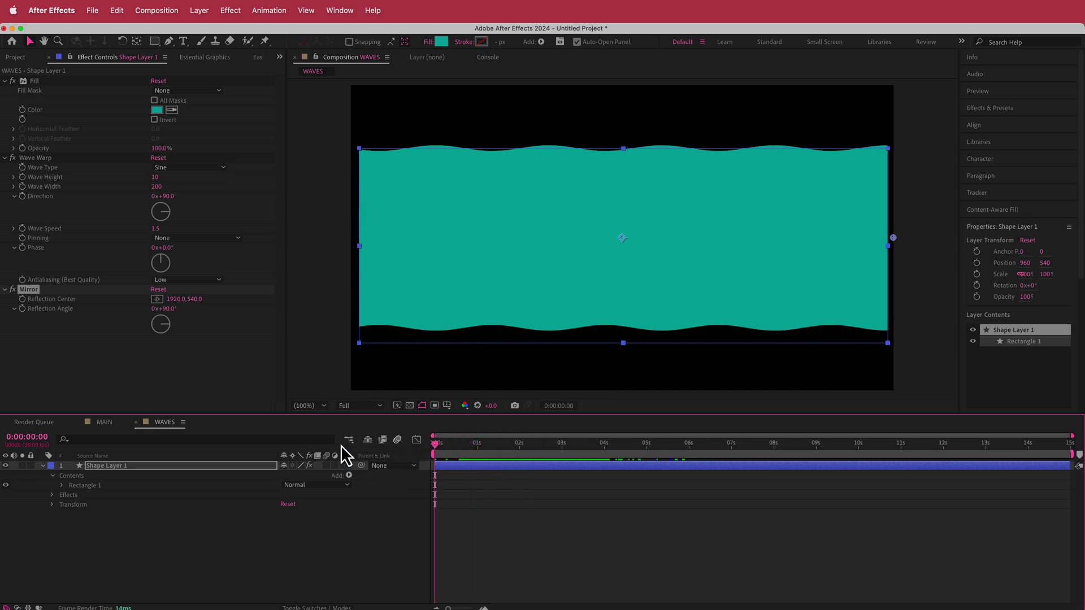
Step: Convert Rectangle Path 1 of the shape layer to a Bezier path
click(61, 486)
click(100, 496)
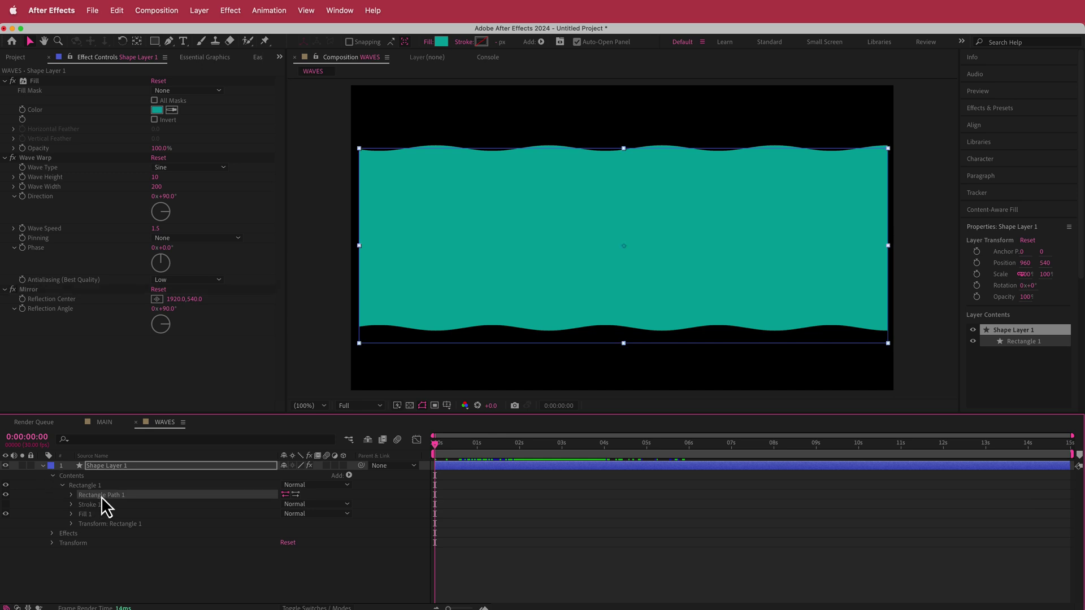
right_click(102, 497)
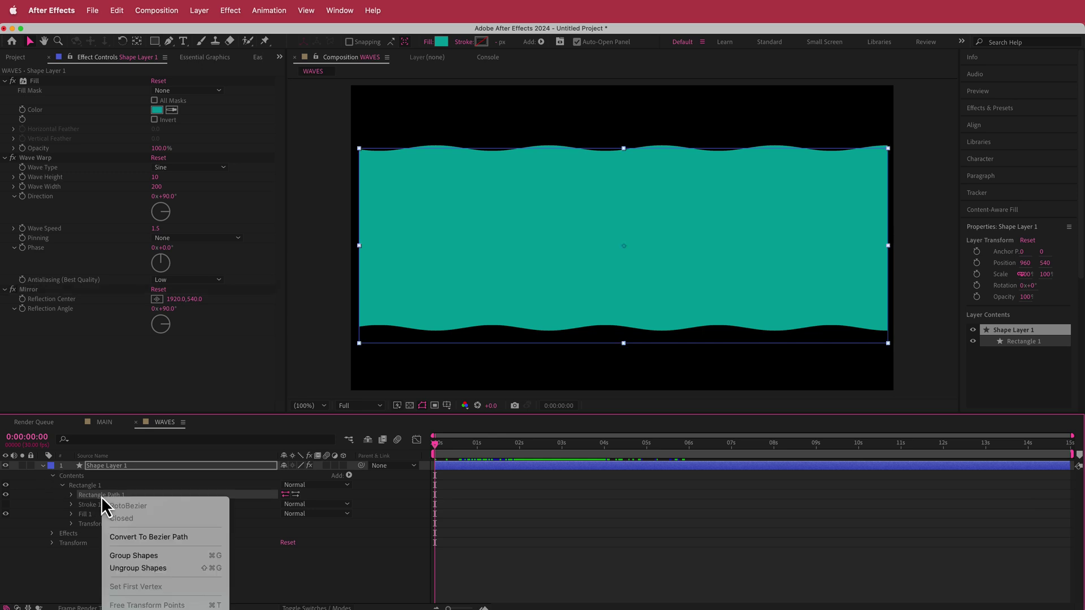
click(193, 540)
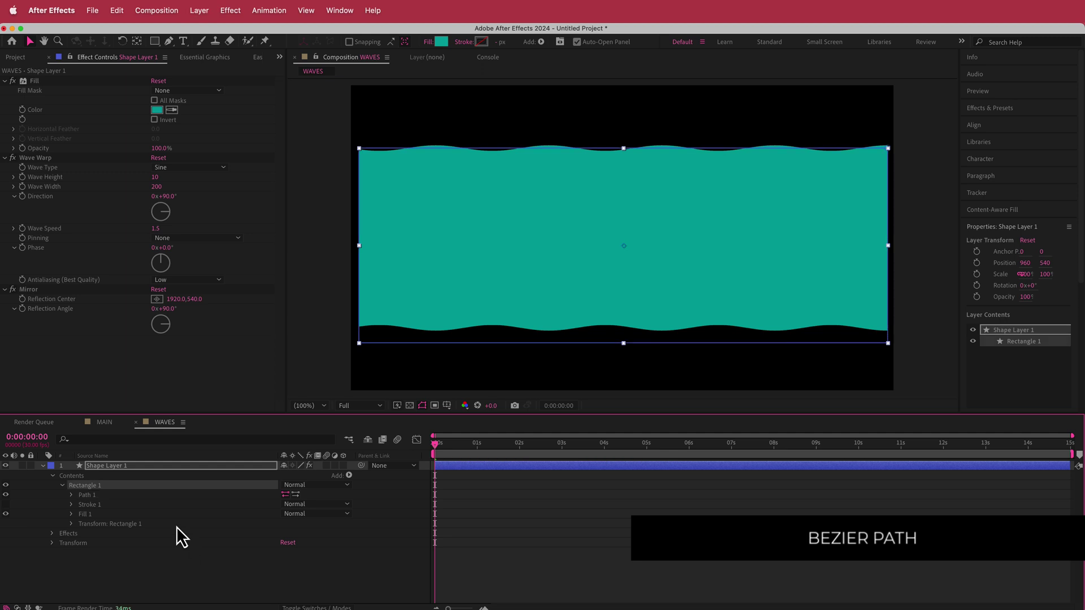
Step: Move the path's upper-left vertex downward so the wave shape tapers toward its left end
click(100, 491)
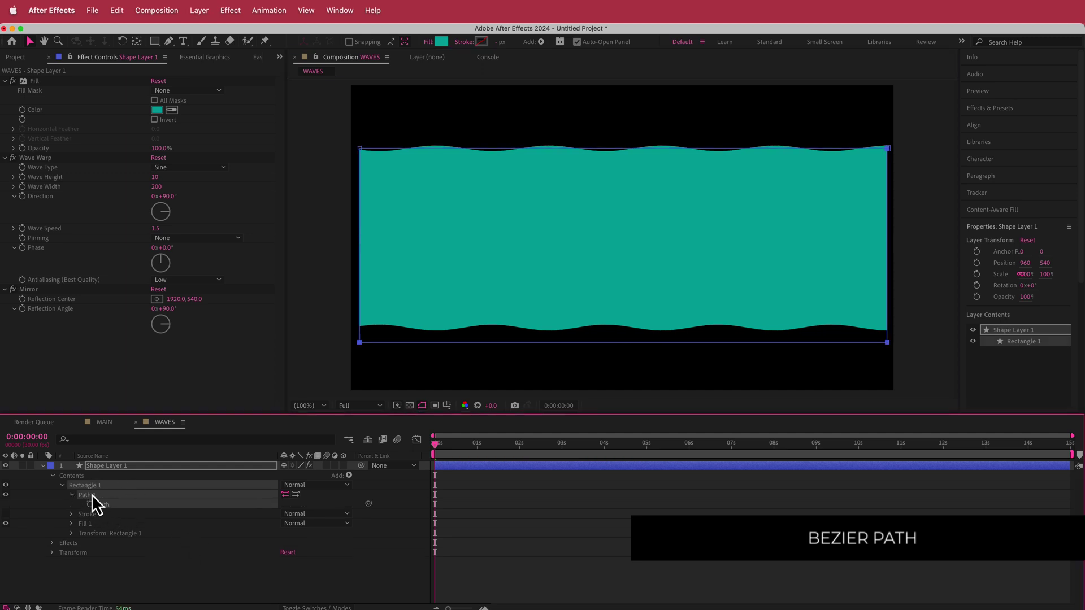
click(360, 149)
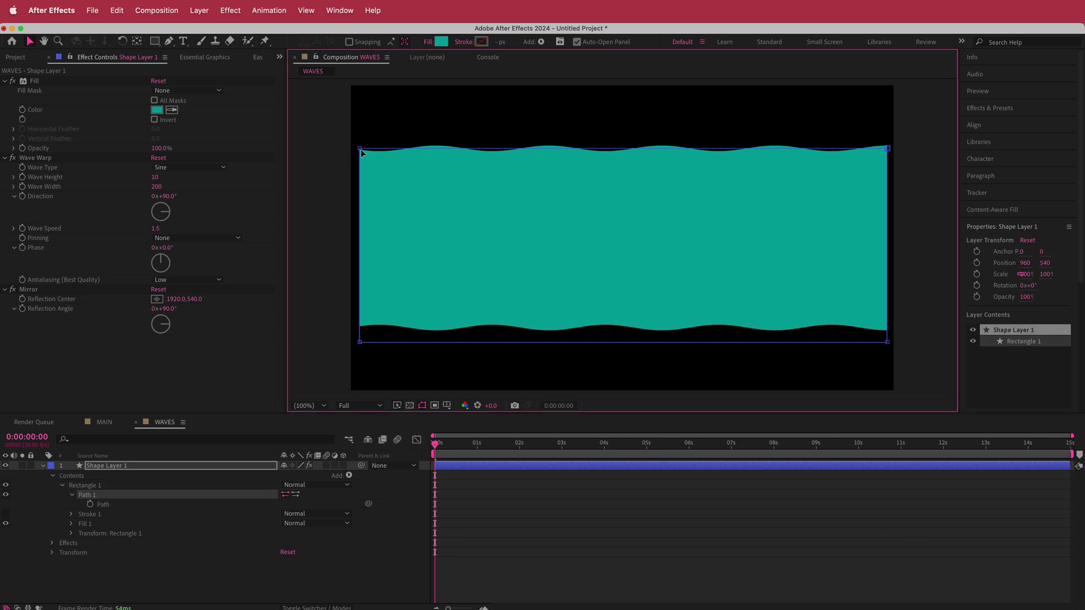
drag(360, 149, 360, 194)
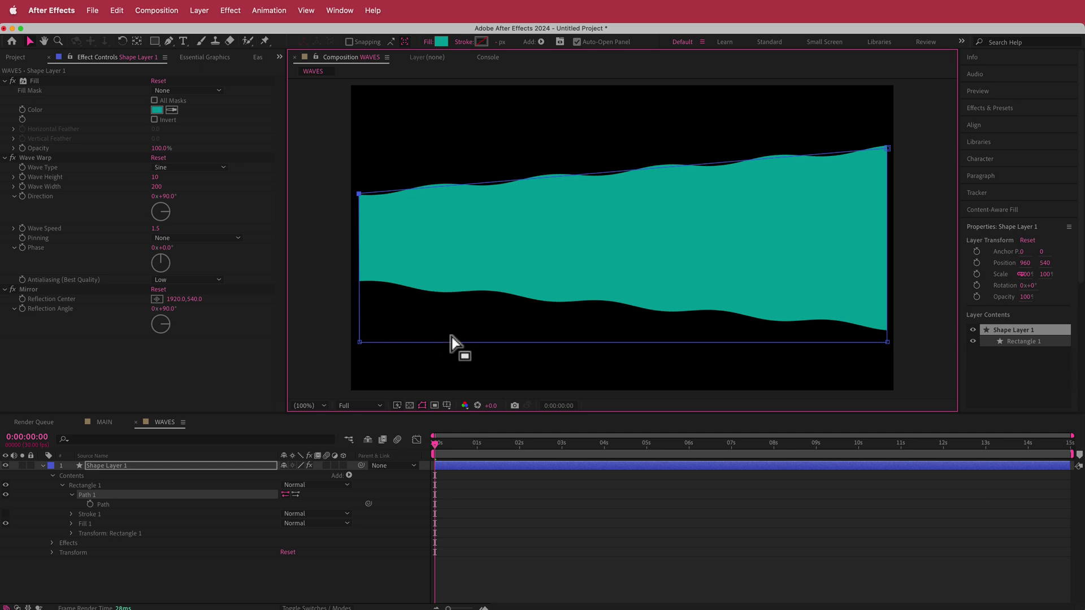
Step: Add the WAVES composition to MAIN, between the BOAT and ROCKS layers
click(106, 422)
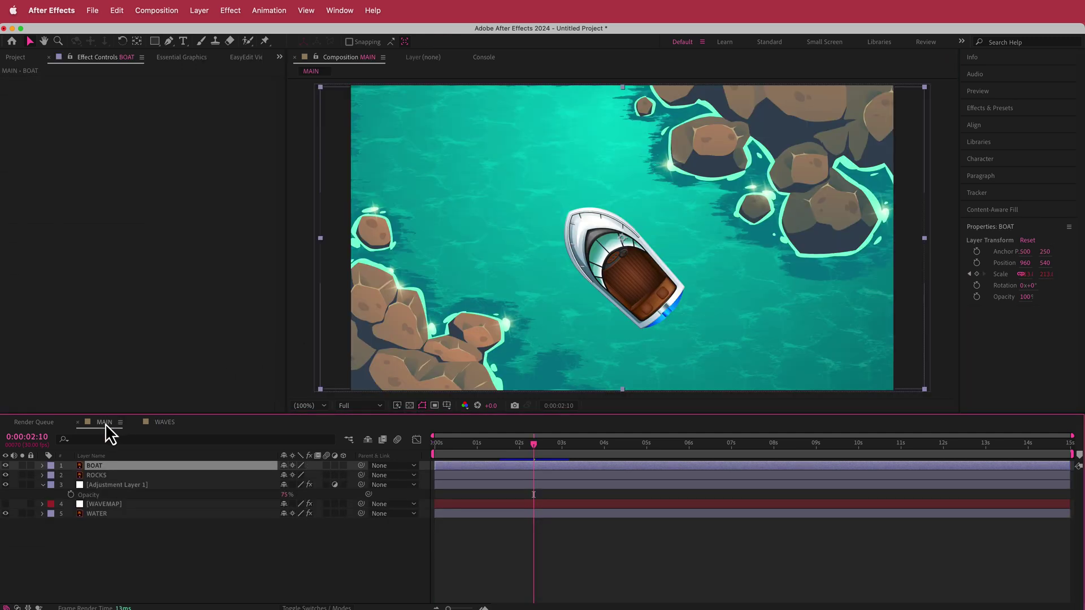
click(16, 57)
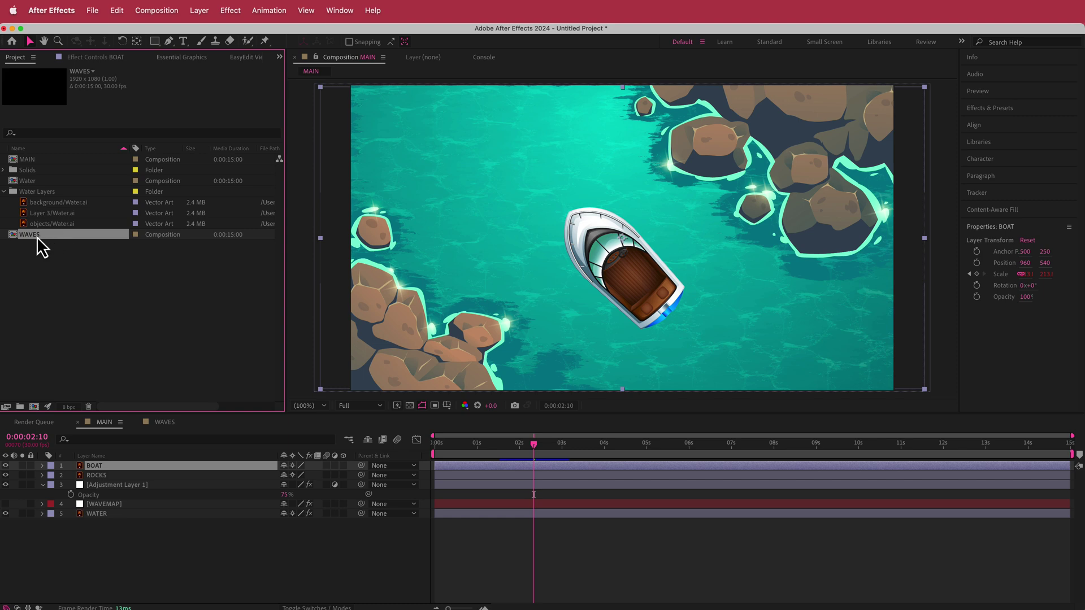
drag(36, 236, 122, 470)
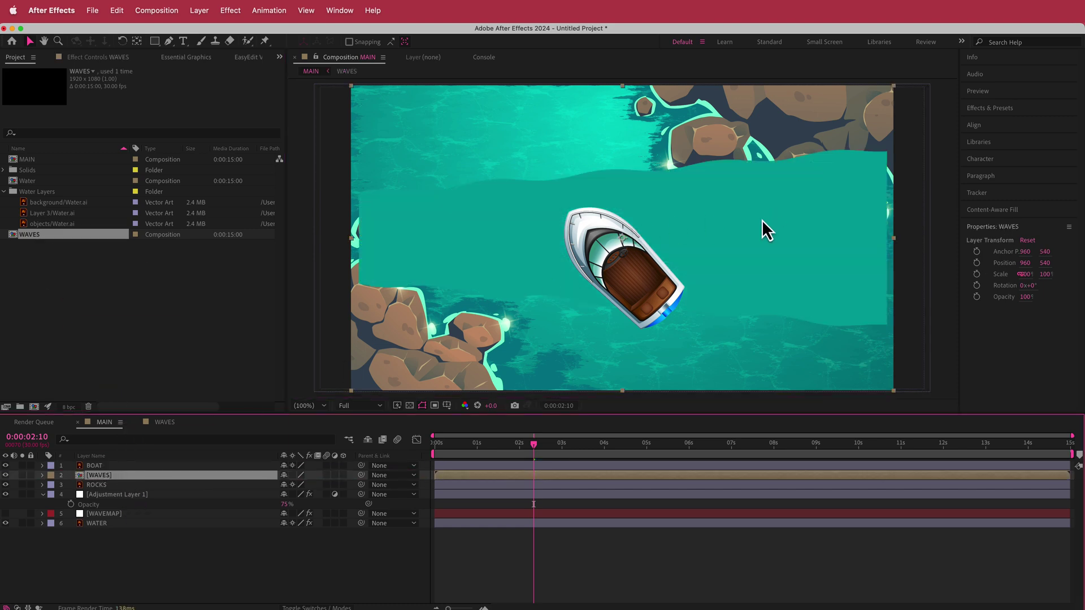
Step: Rotate the WAVES layer to 45° and position it diagonally behind the boat's stern
drag(737, 221, 954, 239)
key(r)
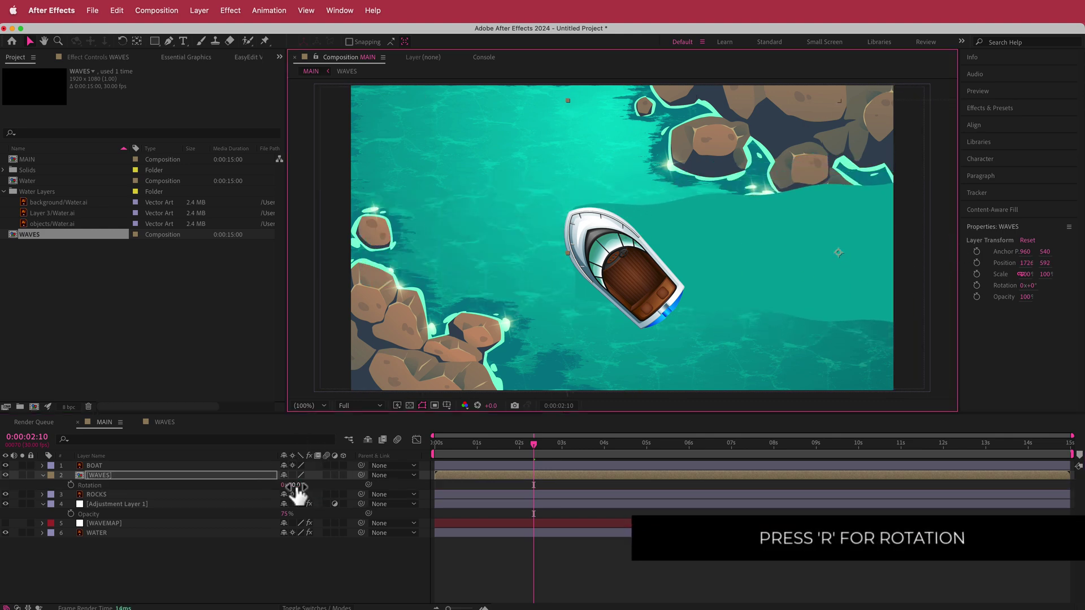
drag(293, 485, 317, 484)
drag(753, 196, 735, 367)
Step: Scale the WAVES layer to 68% and fit it against the boat's stern, scrubbing back to the start of the timeline
key(s)
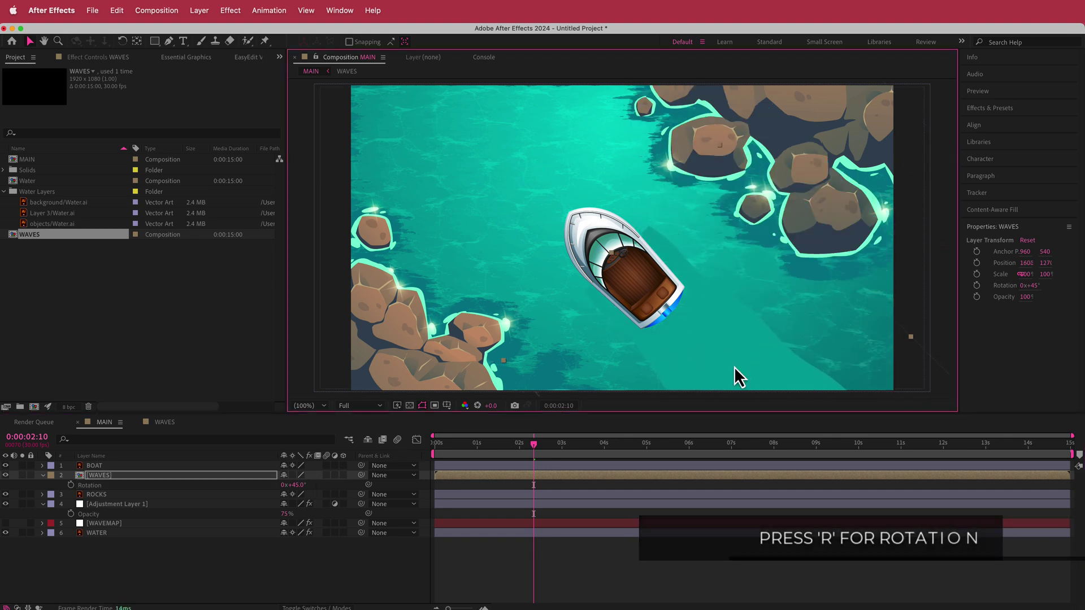
drag(297, 485, 281, 496)
click(713, 367)
drag(711, 356, 675, 317)
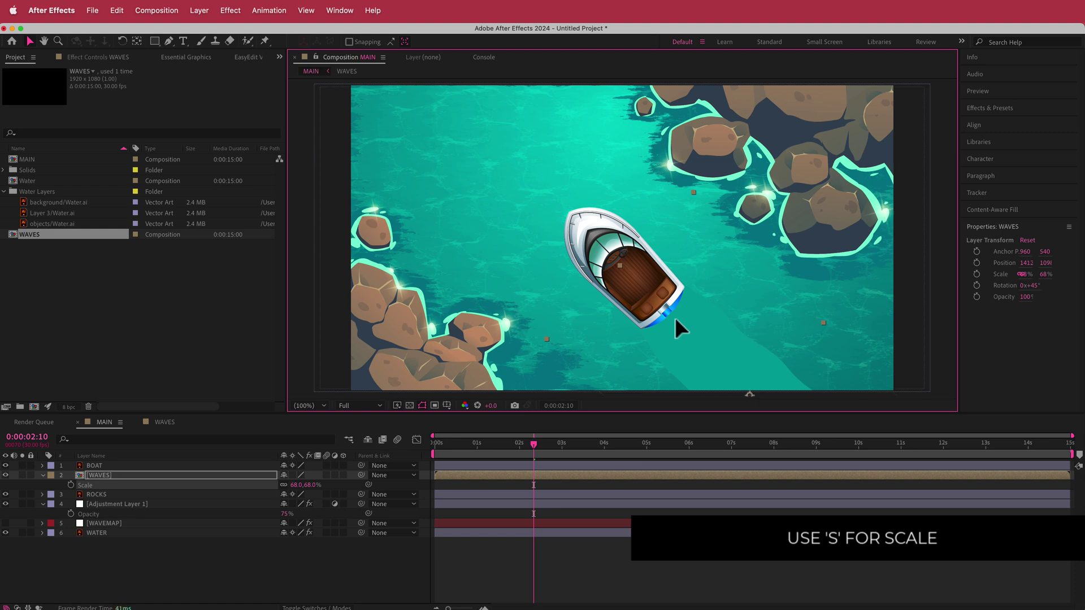
drag(747, 441, 412, 451)
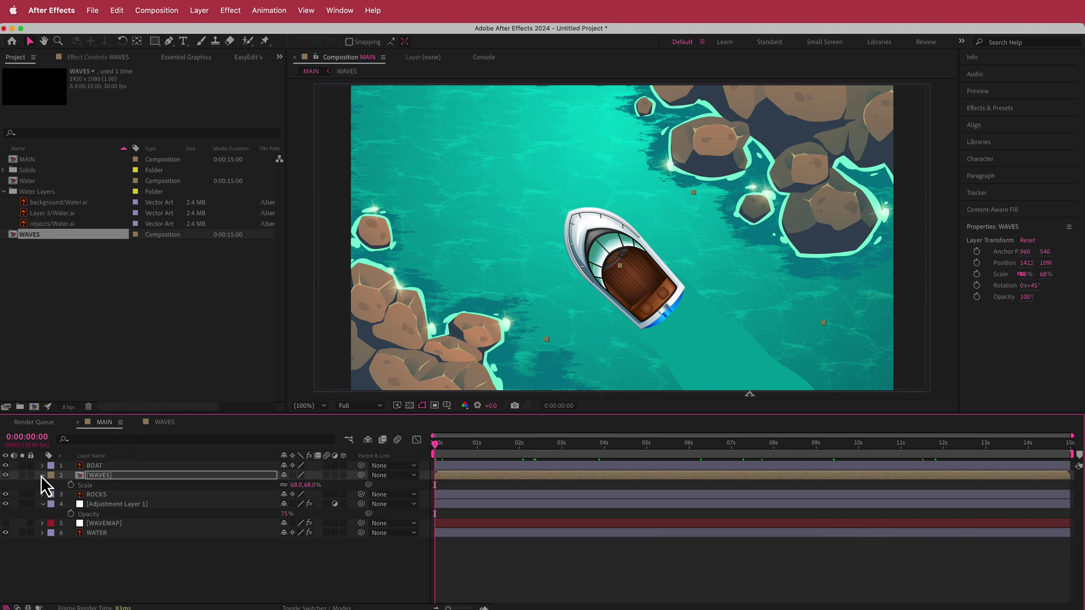
Step: Add an Inner Shadow layer style to the WAVES layer, with Normal blend mode and color FFFFFF
right_click(100, 476)
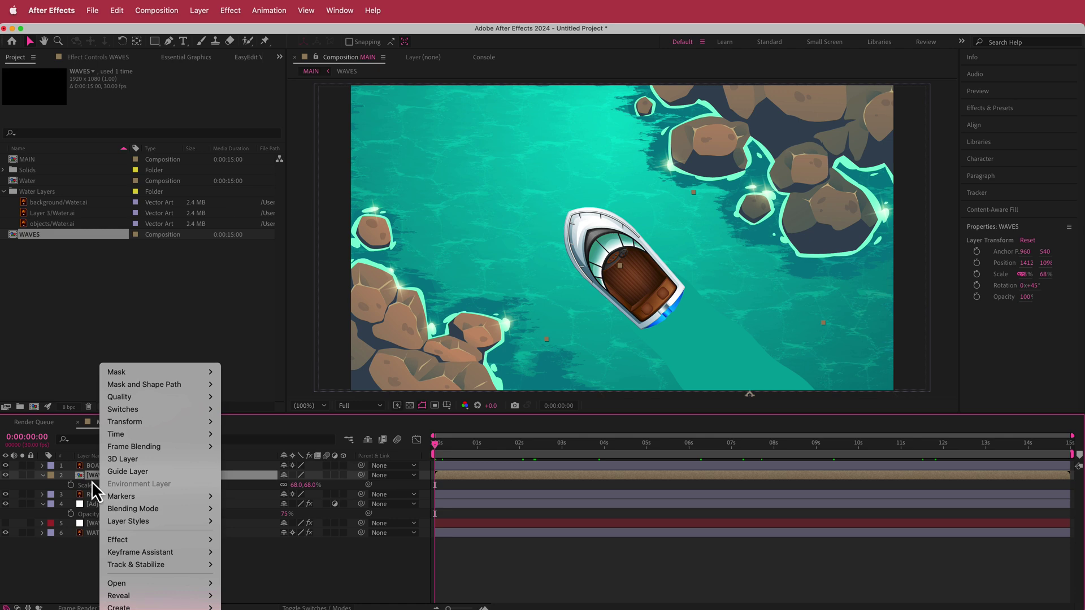
mouse_move(158, 522)
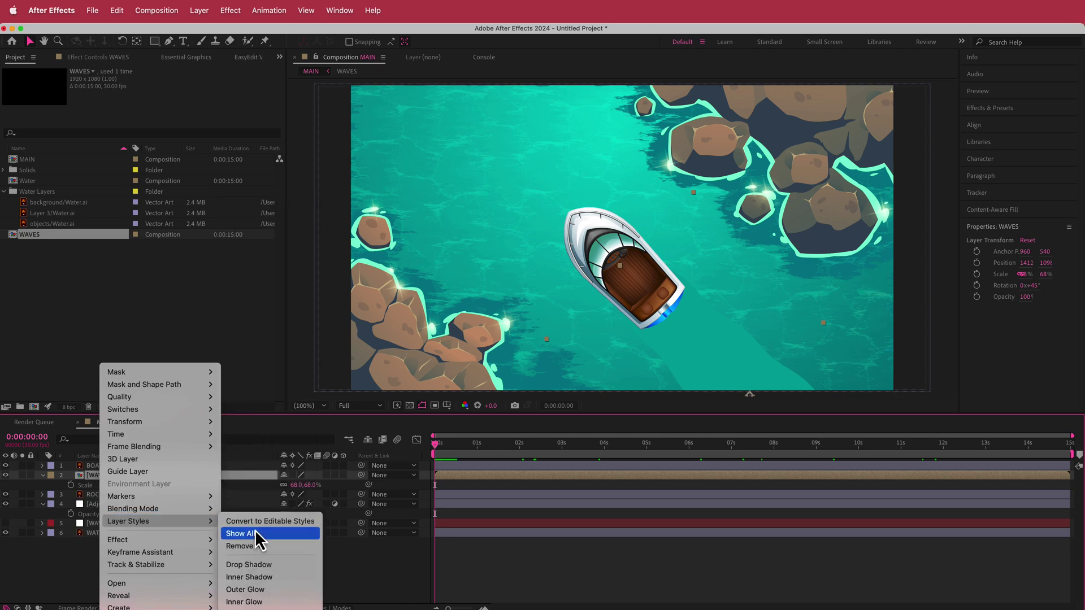
click(272, 577)
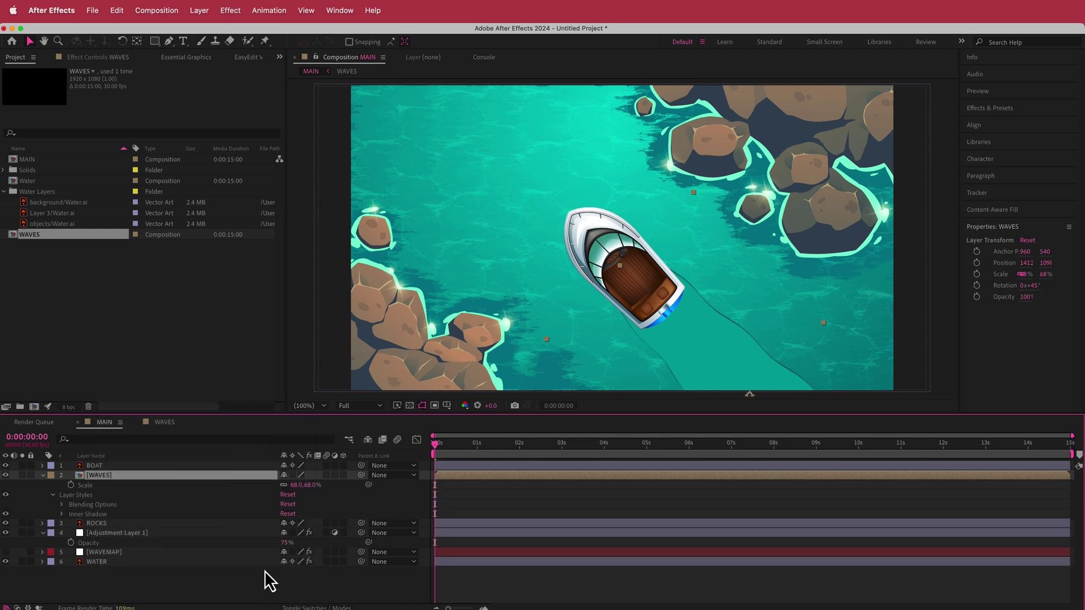
click(61, 515)
scroll(206, 497, down, 2)
click(316, 495)
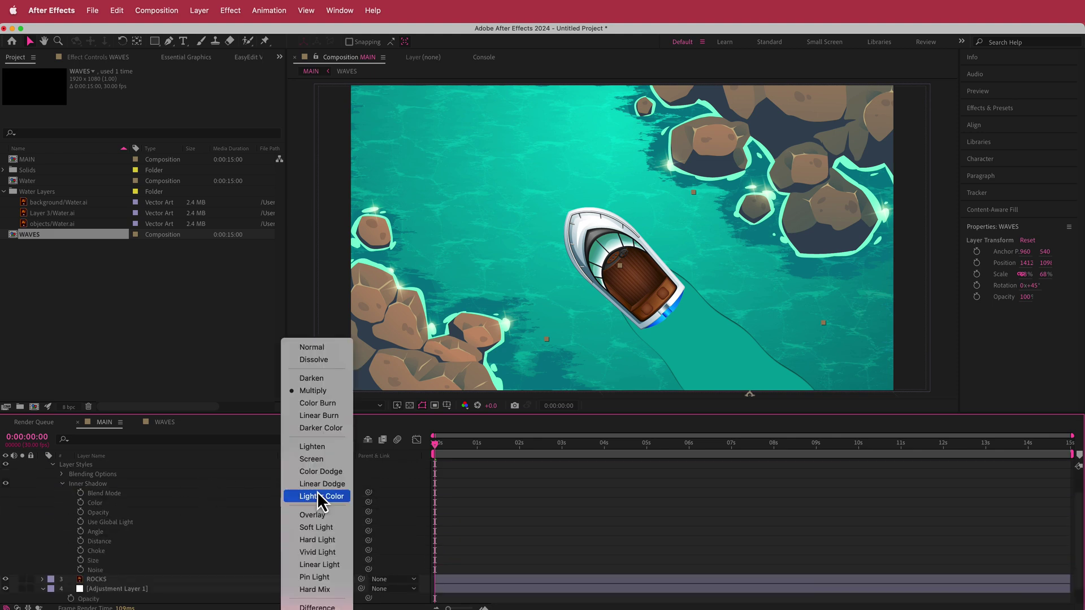
click(317, 351)
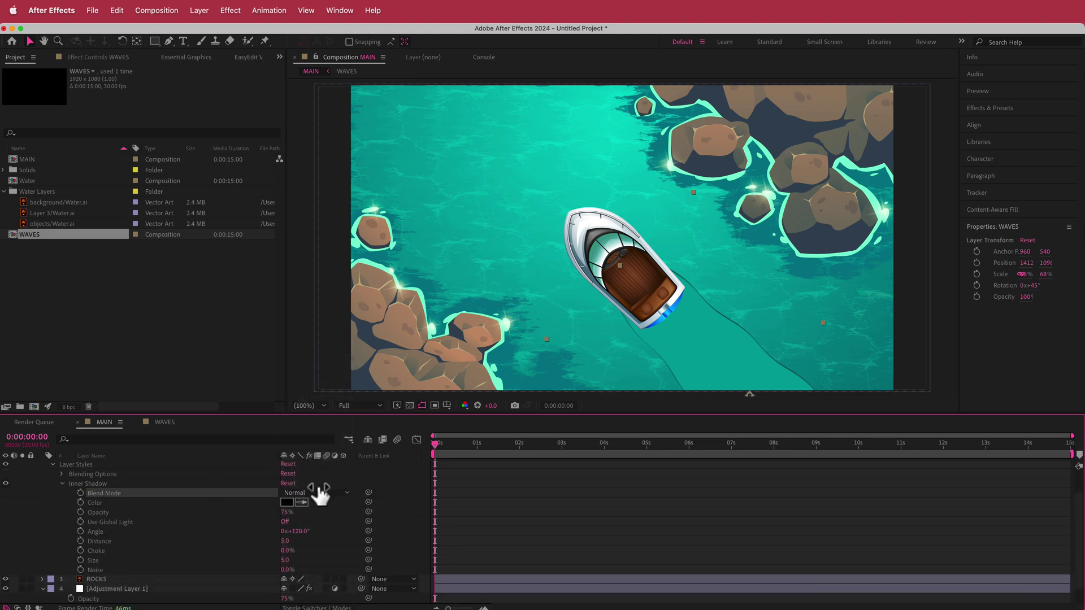
click(287, 502)
text(FFFFFF)
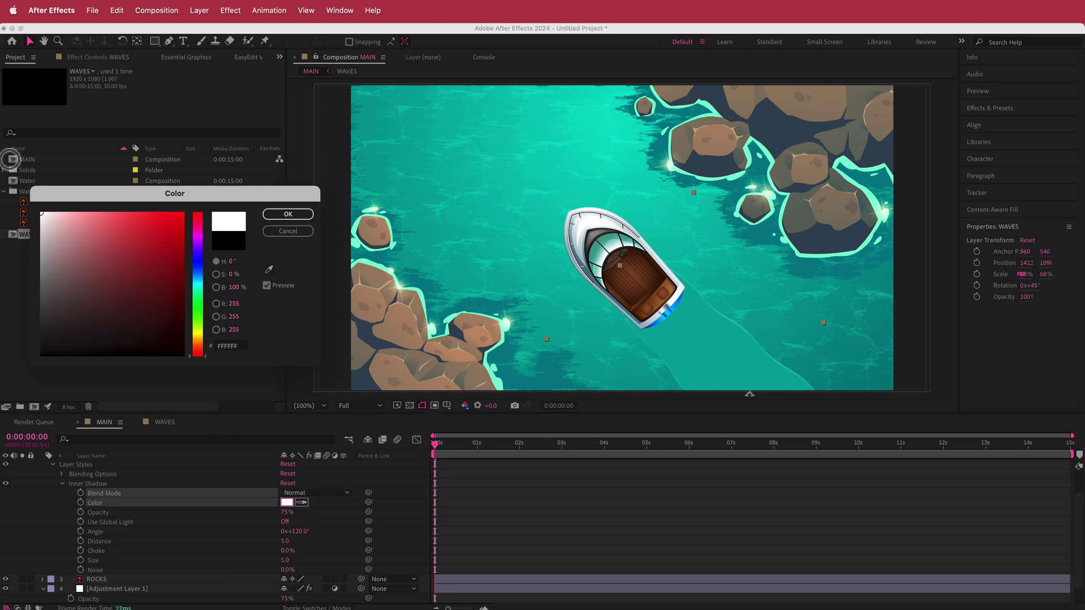
click(288, 214)
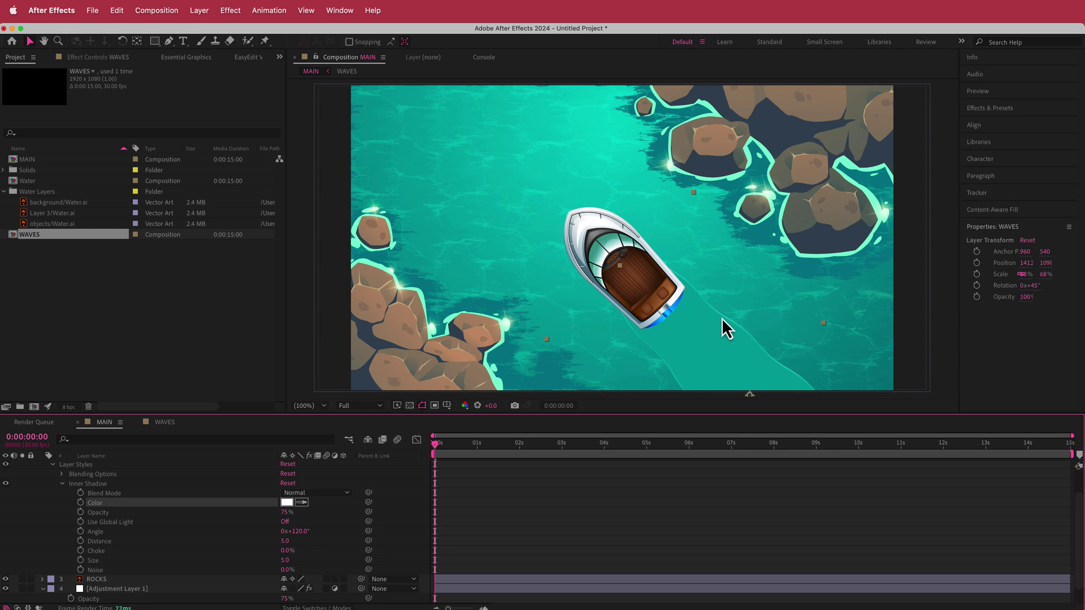
Step: Set the Inner Shadow's Angle to 130°, Distance to 0 and Choke to 50%
click(299, 532)
key(Return)
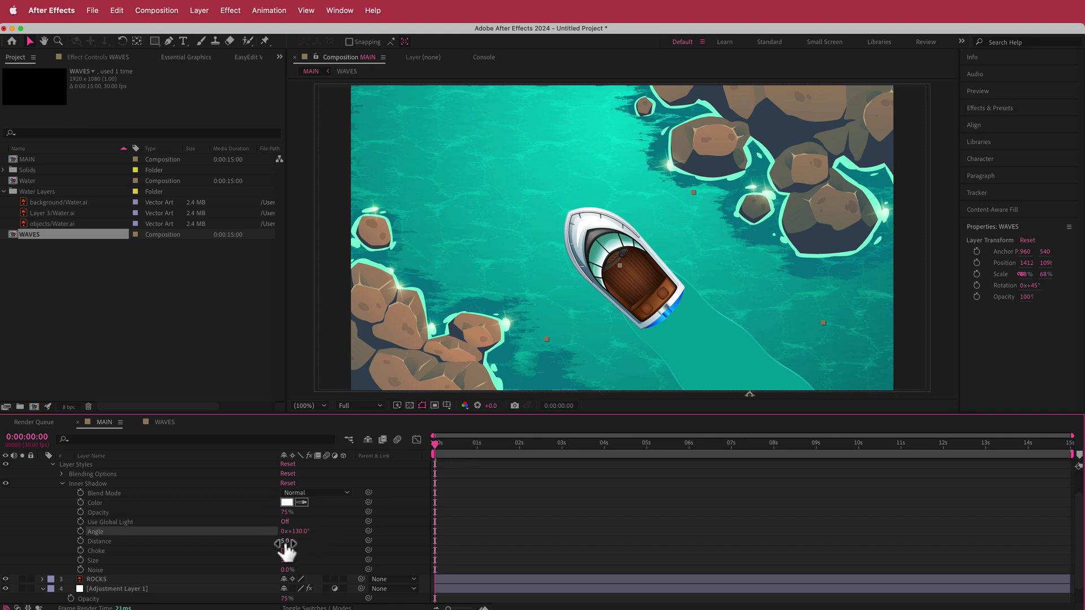
text(0)
key(Return)
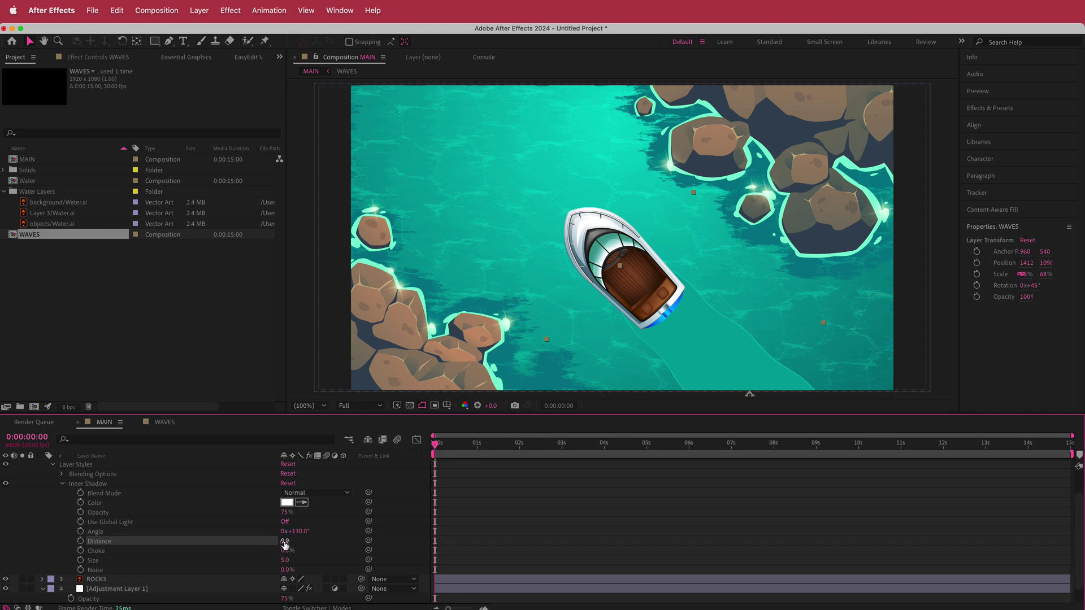
click(287, 551)
text(50)
key(Return)
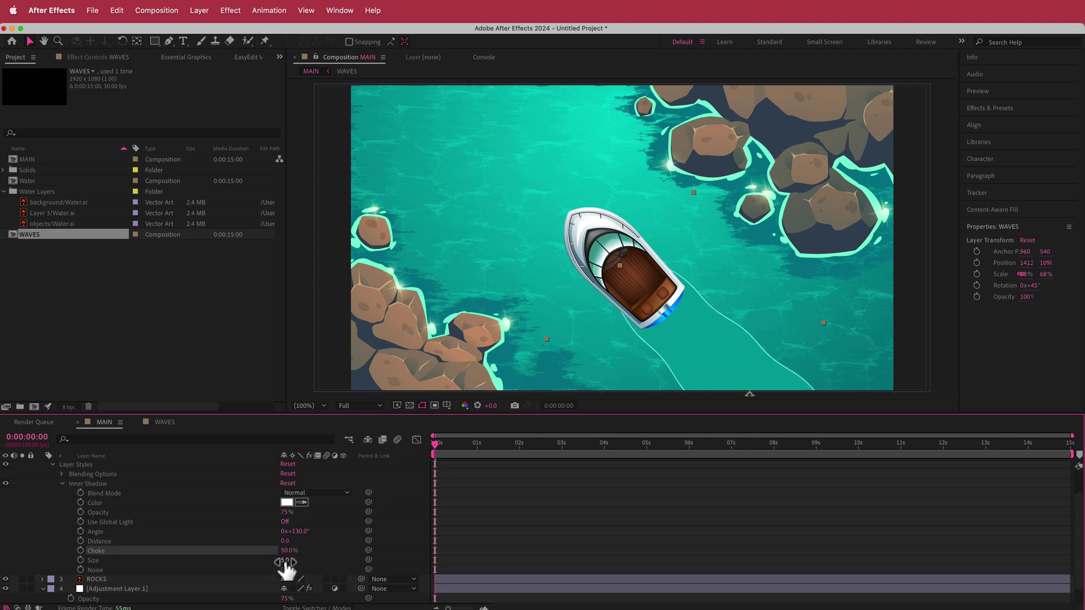
Step: Set the Inner Shadow's Size to 146 and Noise to 10%
drag(287, 562, 367, 558)
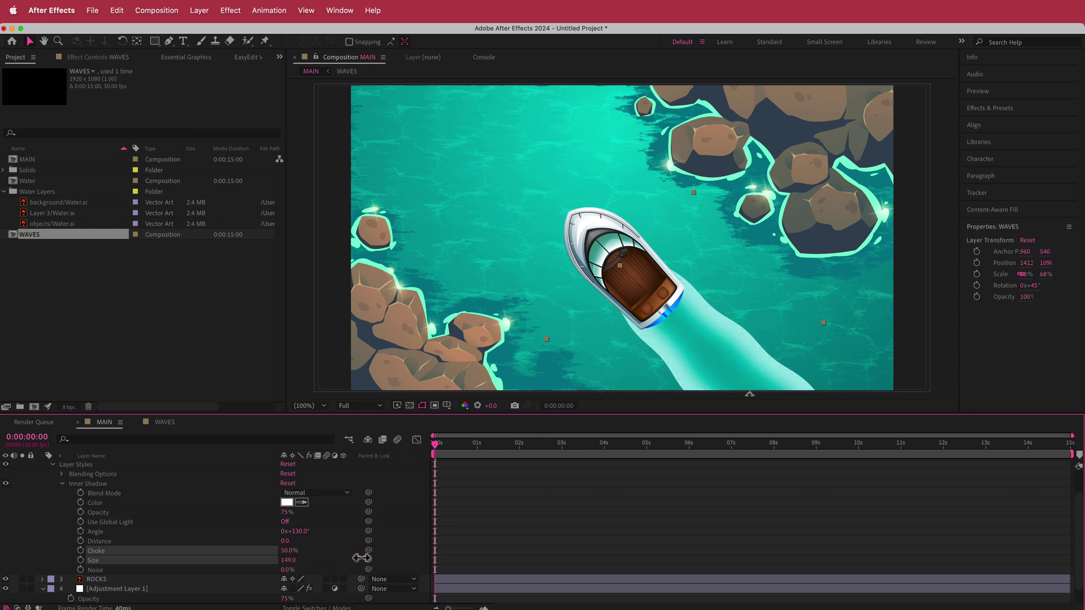
click(287, 569)
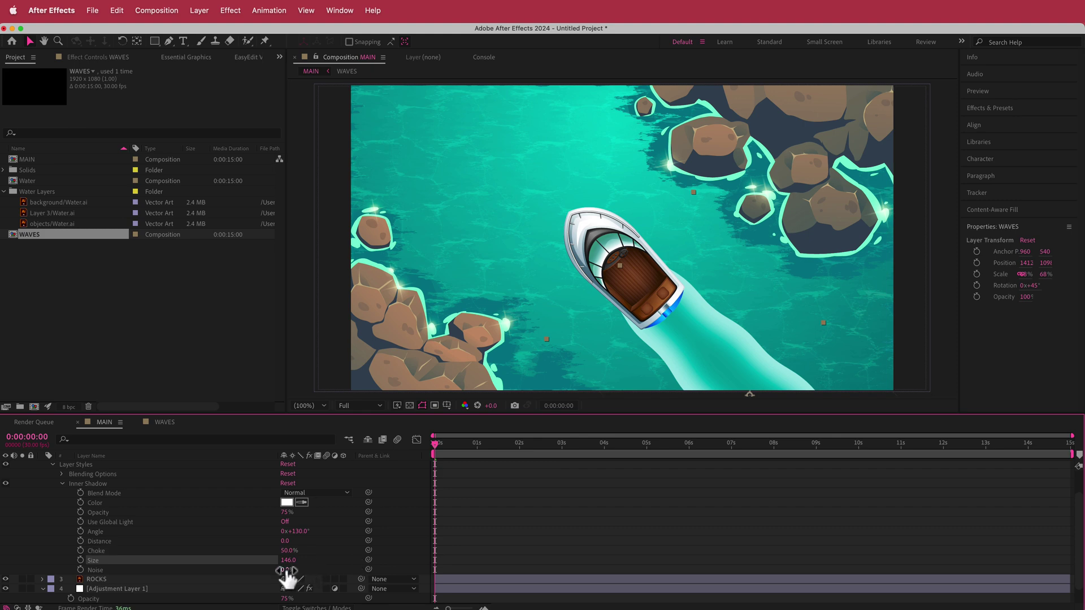
key(Return)
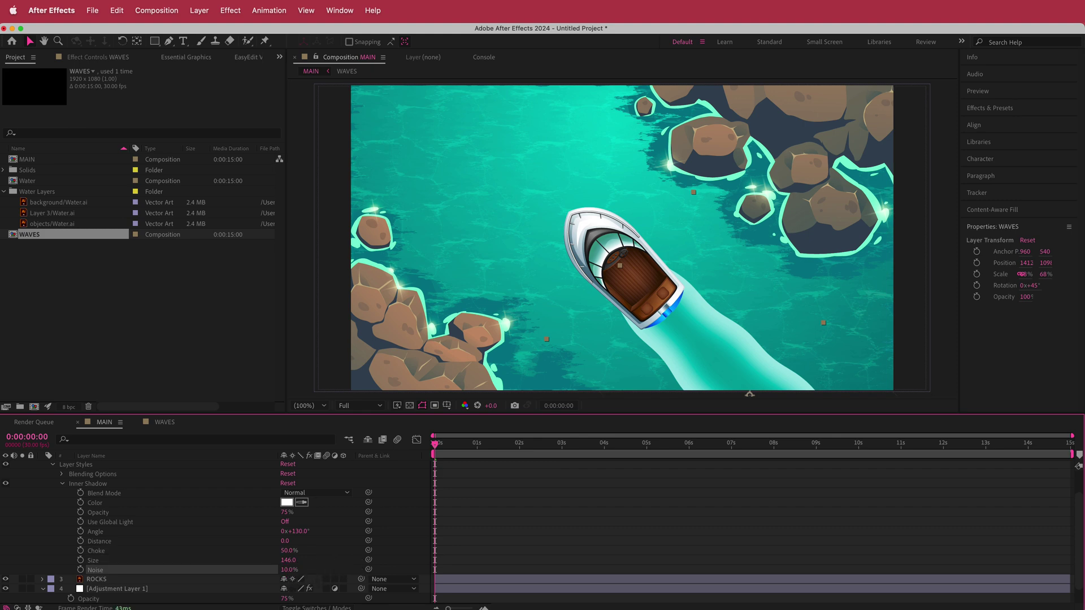
Step: Move the WAVES layer further under the boat's stern, to about 1284, 972, checking the fit at 0:00:05:18
drag(697, 366, 684, 333)
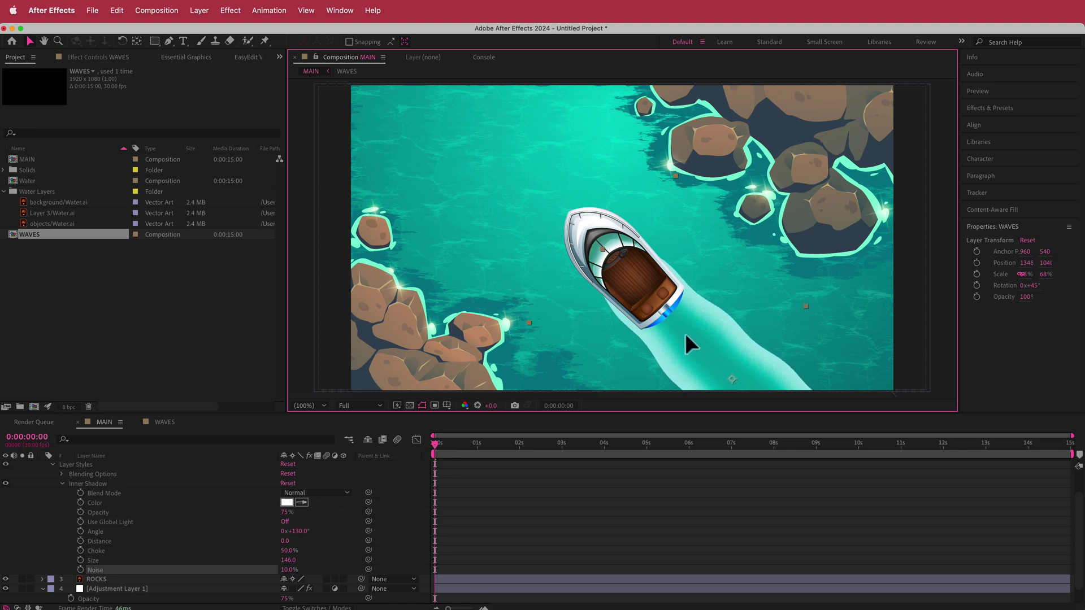
drag(438, 445, 673, 443)
drag(691, 328, 696, 333)
key(super+z)
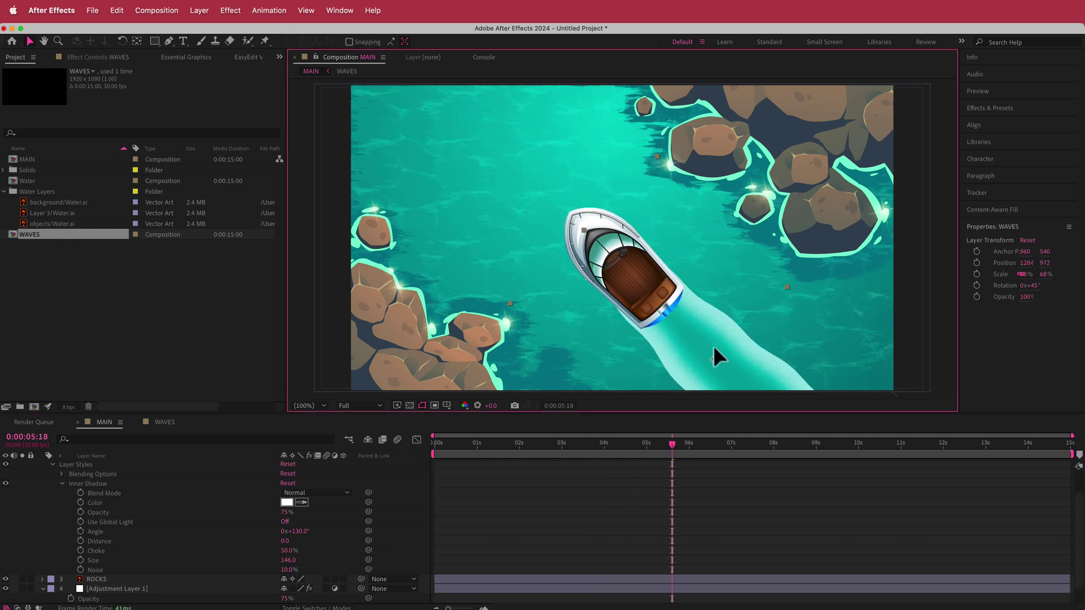
Step: Duplicate the WAVES layer in MAIN and scale the upper copy to 45%
scroll(136, 507, up, 3)
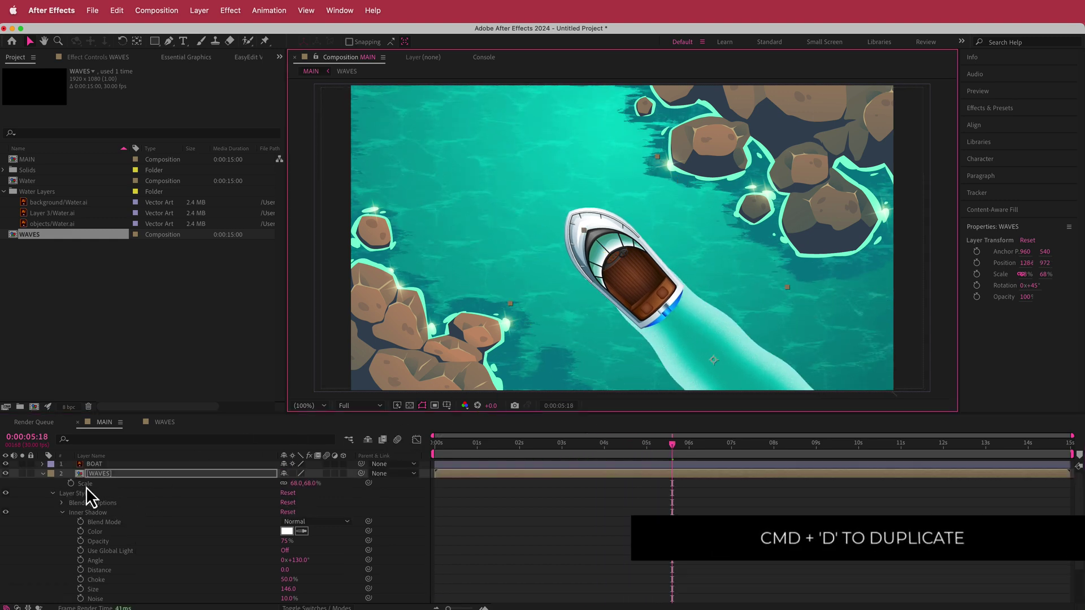
click(43, 474)
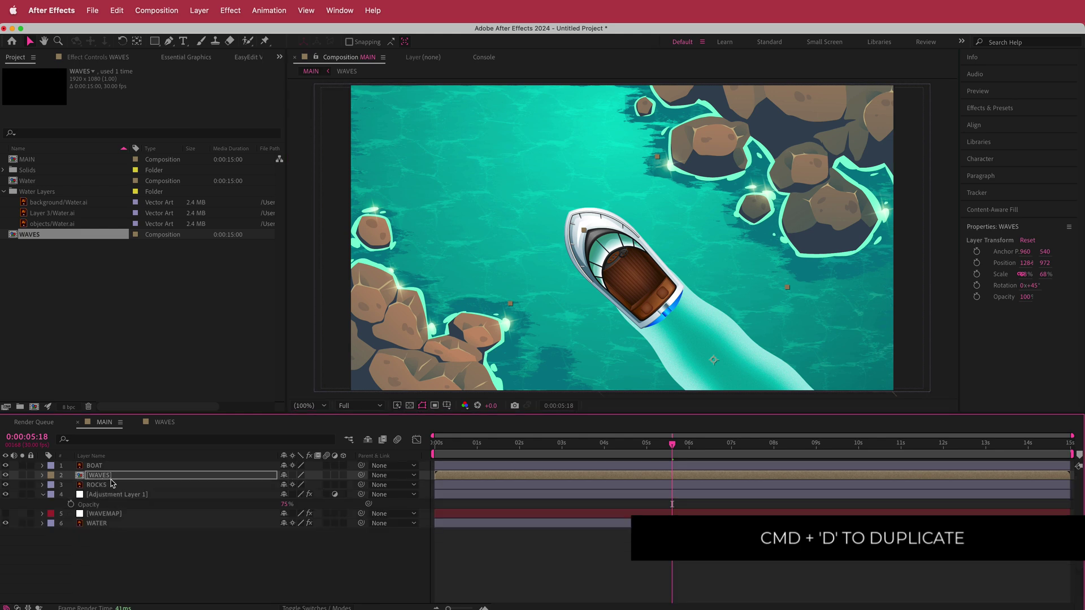
key(super+d)
key(s)
drag(295, 487, 281, 485)
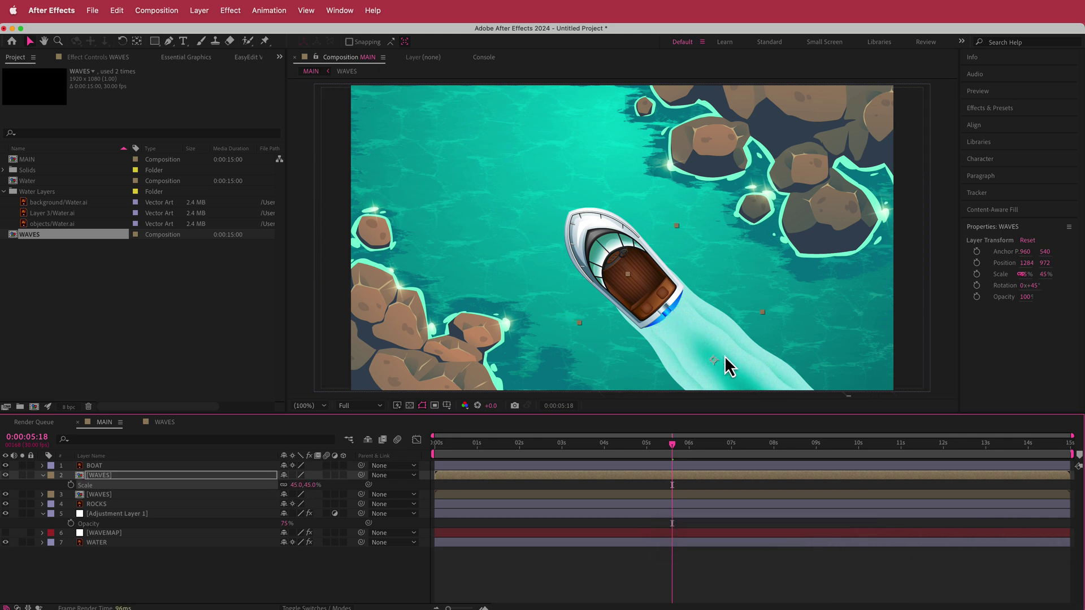
Step: Open the WAVES composition's Shape Layer 1 effects, and copy color 00C1BB from the Coolors palette in Chrome
double_click(146, 476)
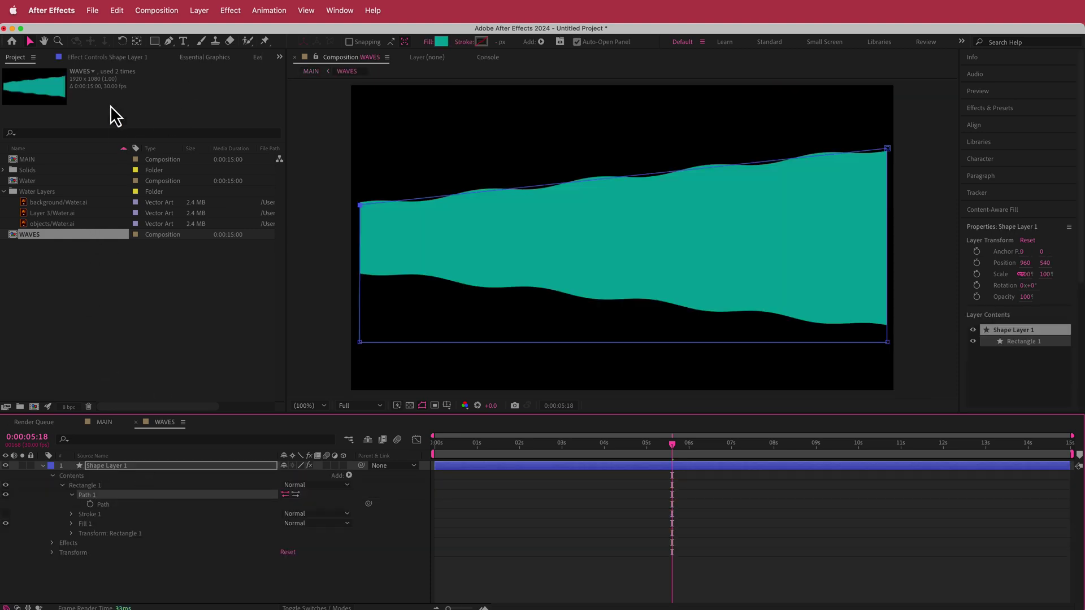
click(92, 57)
key(super+Tab)
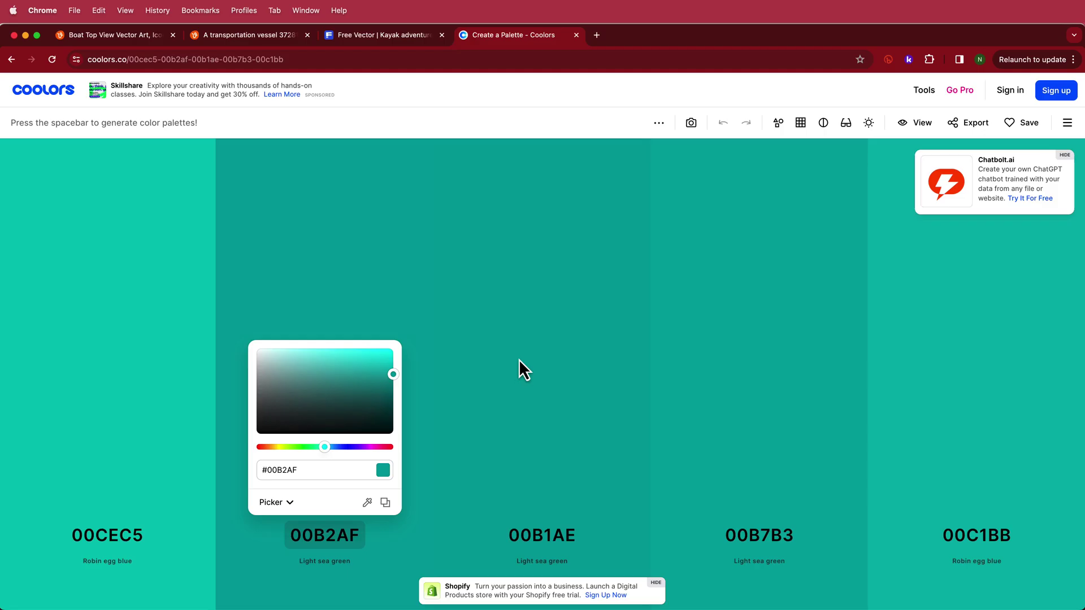
click(985, 556)
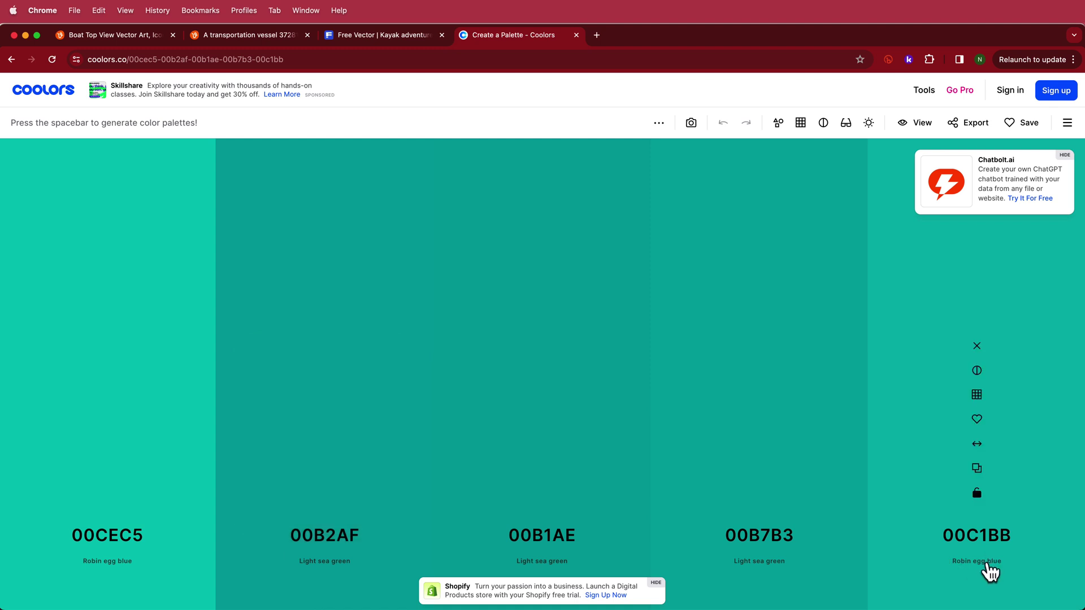
click(990, 536)
click(1037, 503)
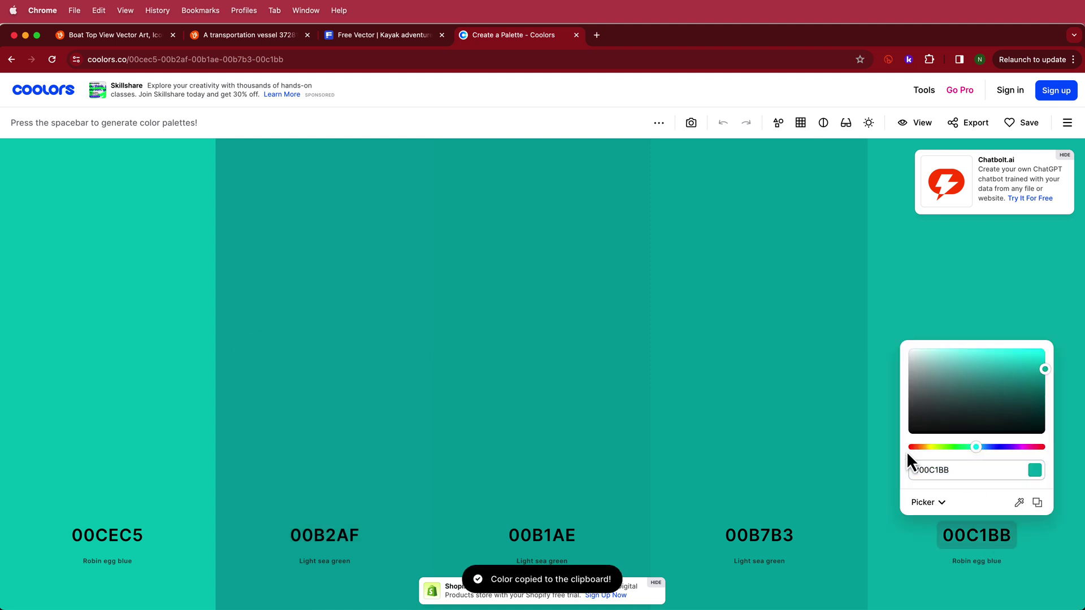
Step: Back in After Effects, set the Fill effect color of Shape Layer 1 to 00C1BB
key(super+Tab)
click(156, 109)
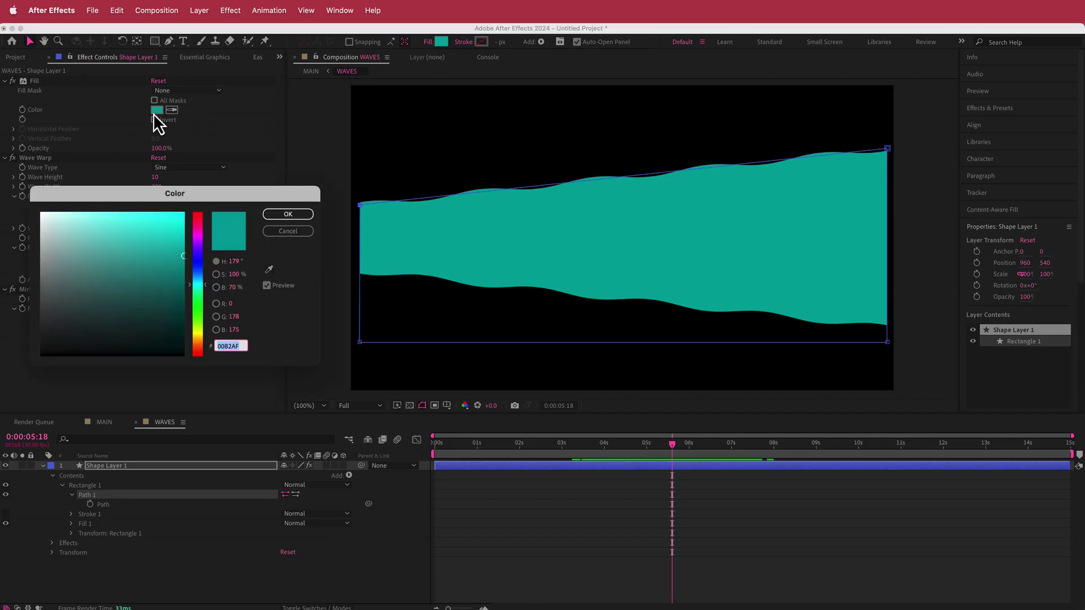
key(cmd+v)
click(288, 215)
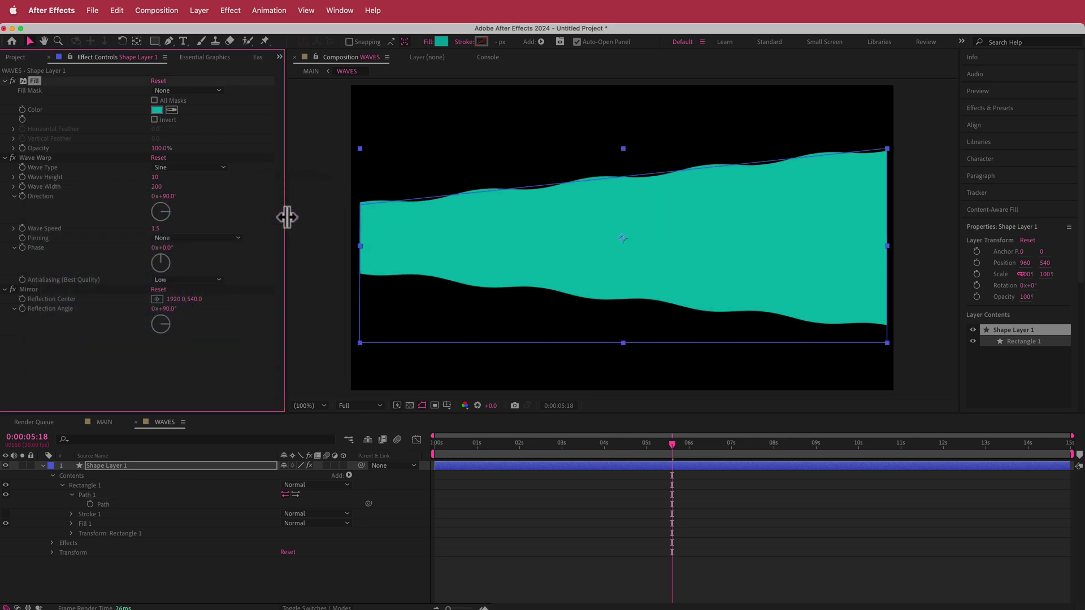
Step: Brighten the Fill effect color of Shape Layer 1 to 18F1EB and return to the MAIN composition
click(158, 110)
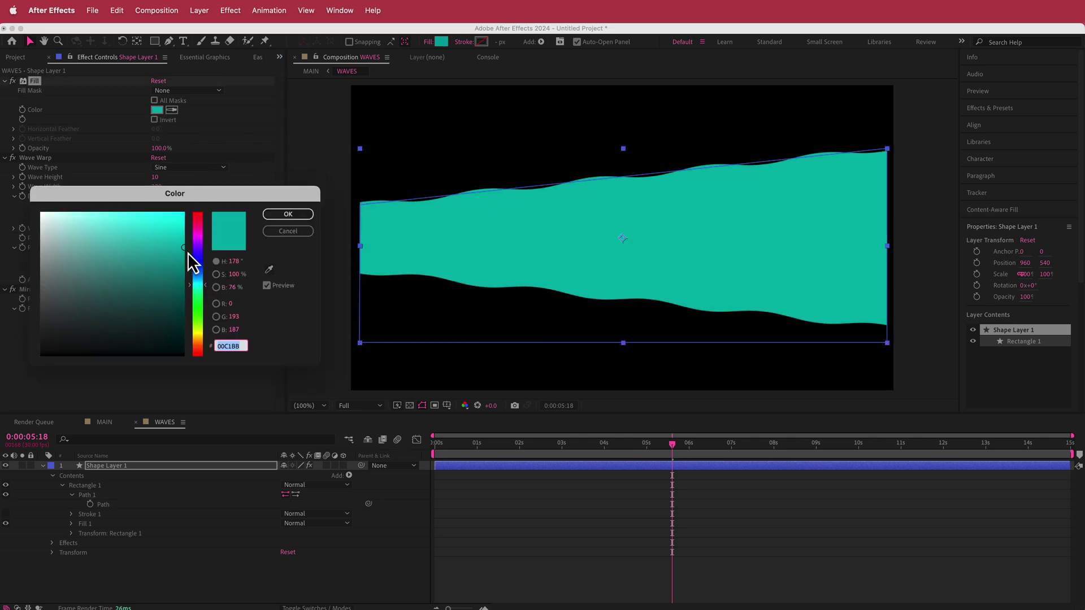
drag(176, 244, 170, 220)
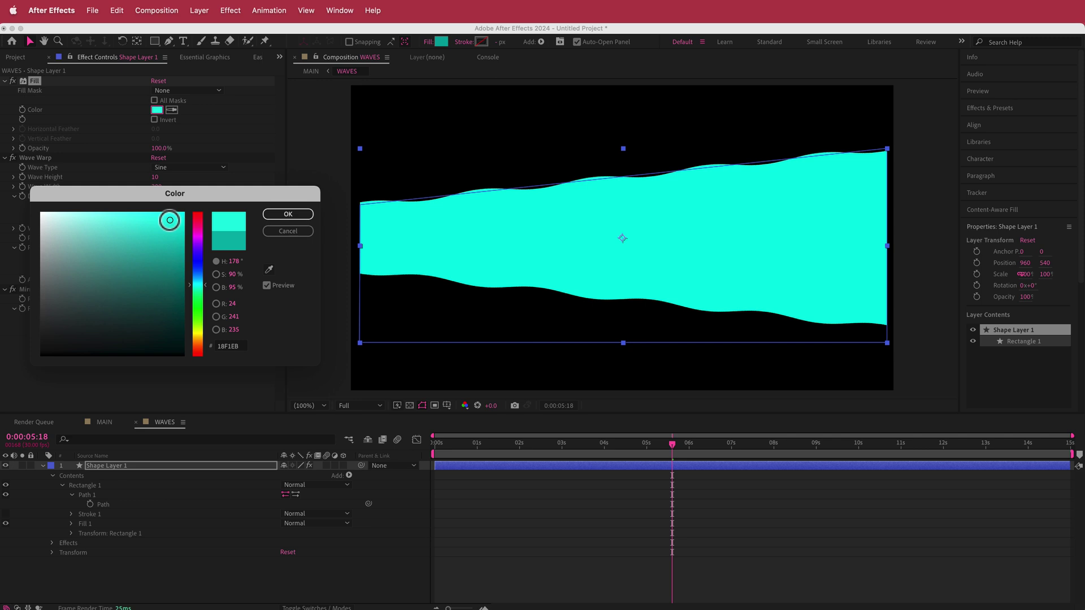
click(280, 215)
click(105, 422)
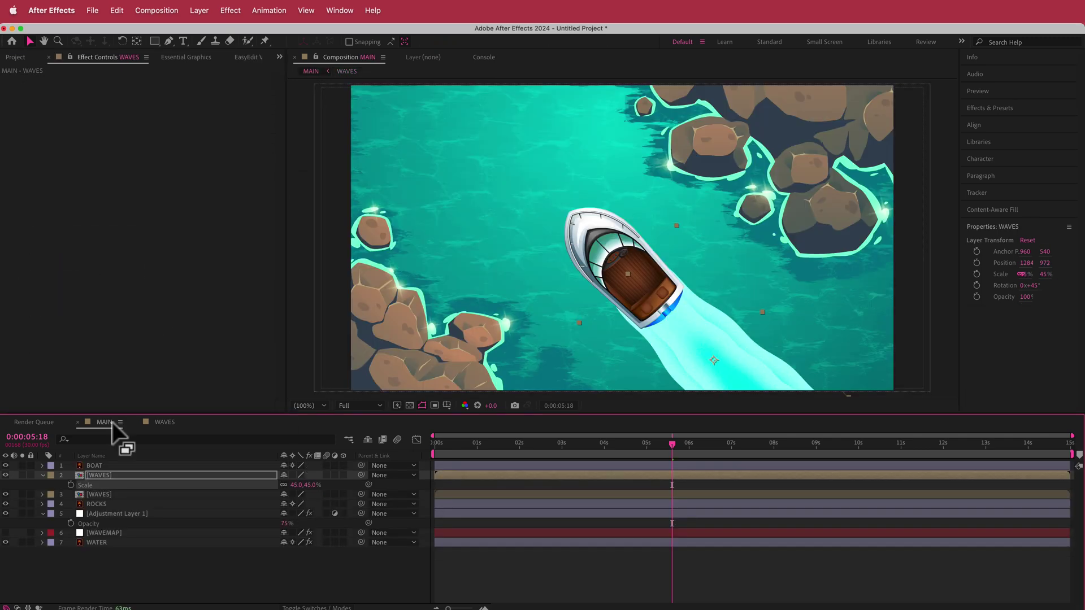
Step: Set the upper WAVES layer's Inner Shadow Choke to 45%
click(43, 475)
click(43, 475)
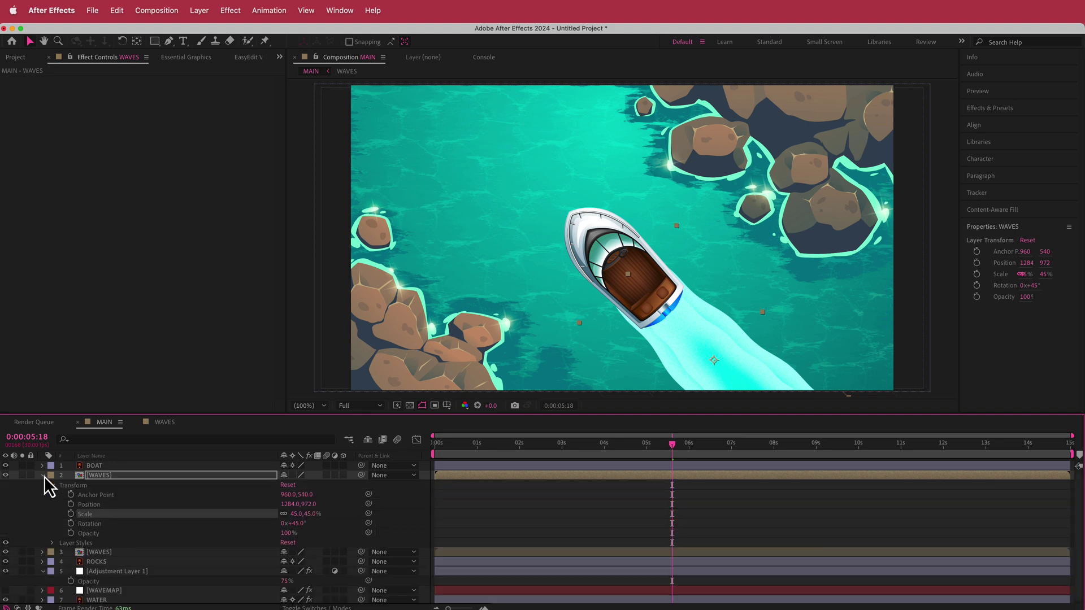
click(52, 543)
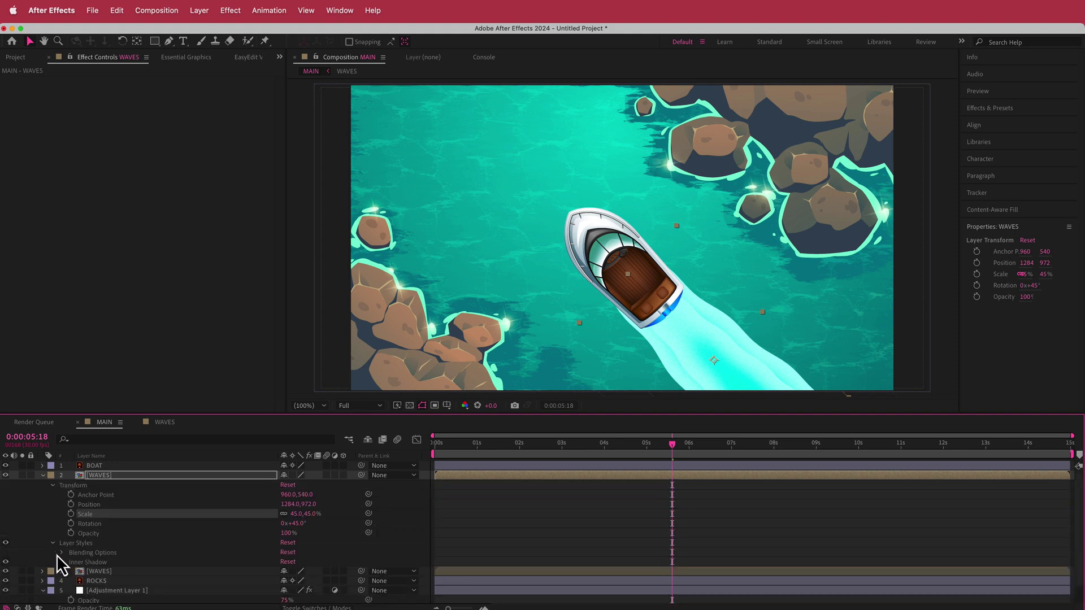
click(61, 562)
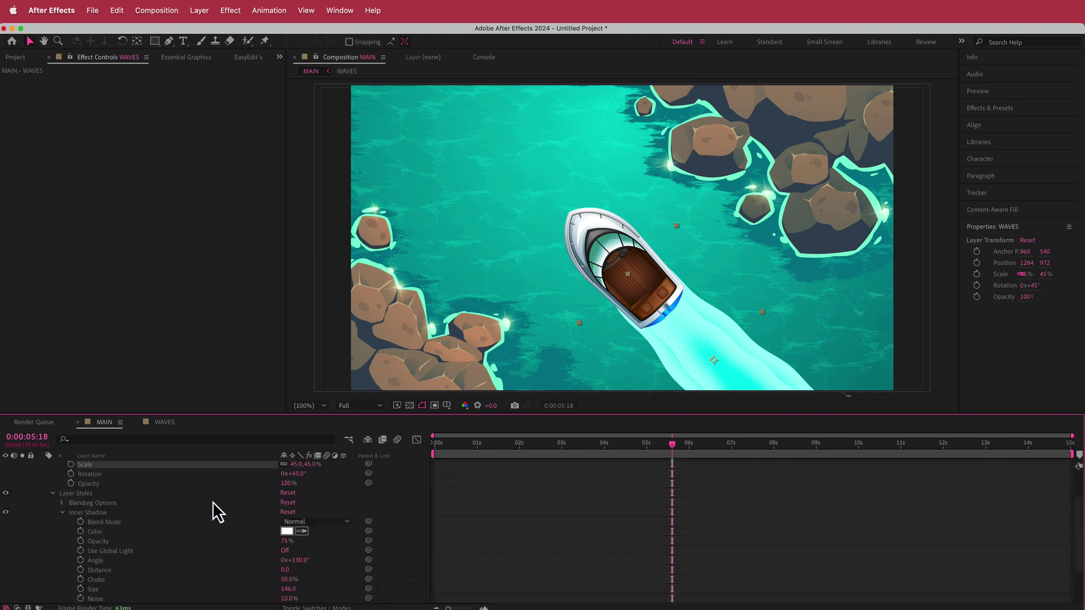
mouse_move(286, 589)
mouse_down()
mouse_move(318, 589)
mouse_move(279, 580)
mouse_up()
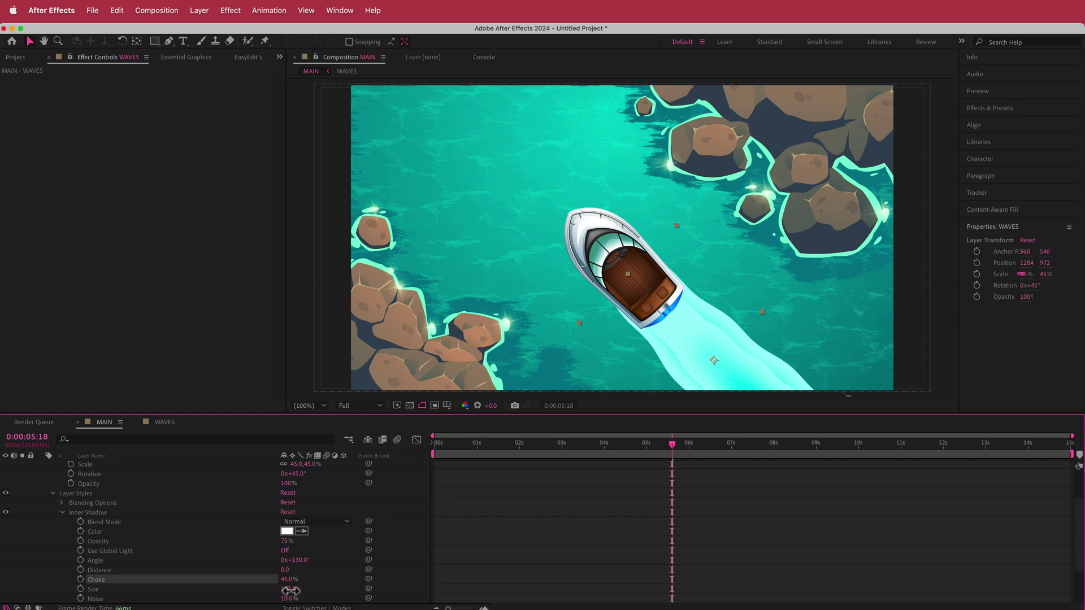
Step: Set the upper WAVES layer's Inner Shadow Size to 174 and collapse the layer's properties
mouse_move(286, 589)
mouse_down()
mouse_move(255, 589)
mouse_move(285, 588)
mouse_up()
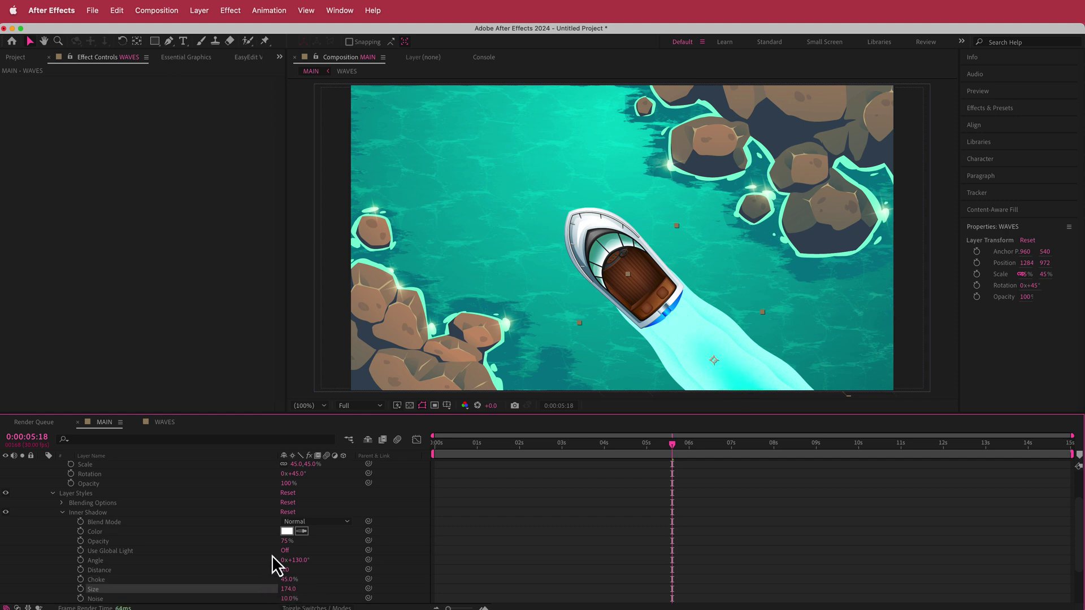
scroll(168, 525, up, 3)
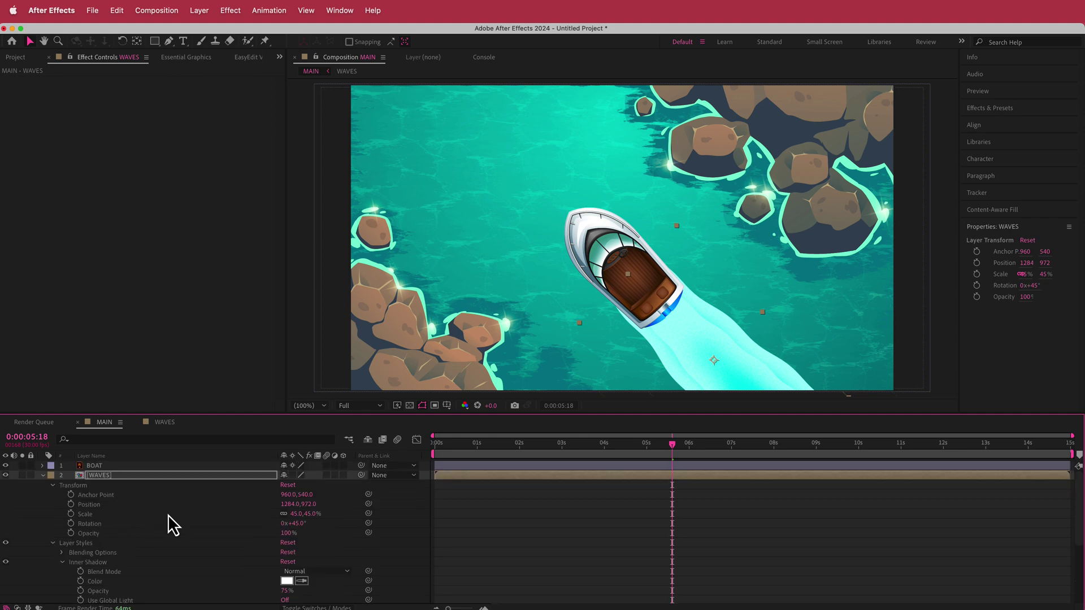
click(43, 476)
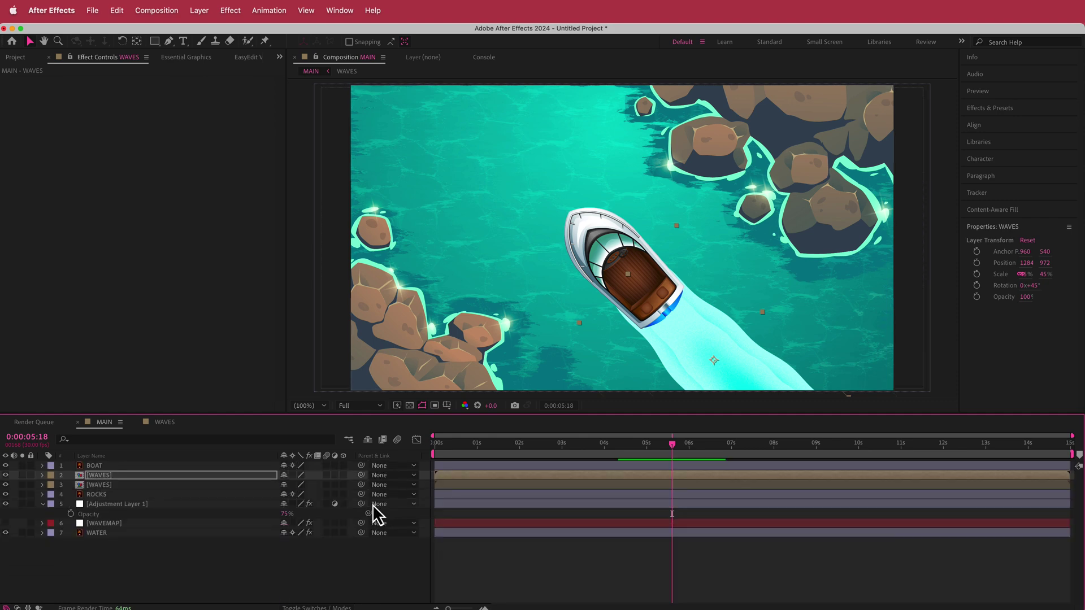
Step: Add a null object to the MAIN composition
right_click(319, 468)
mouse_move(364, 476)
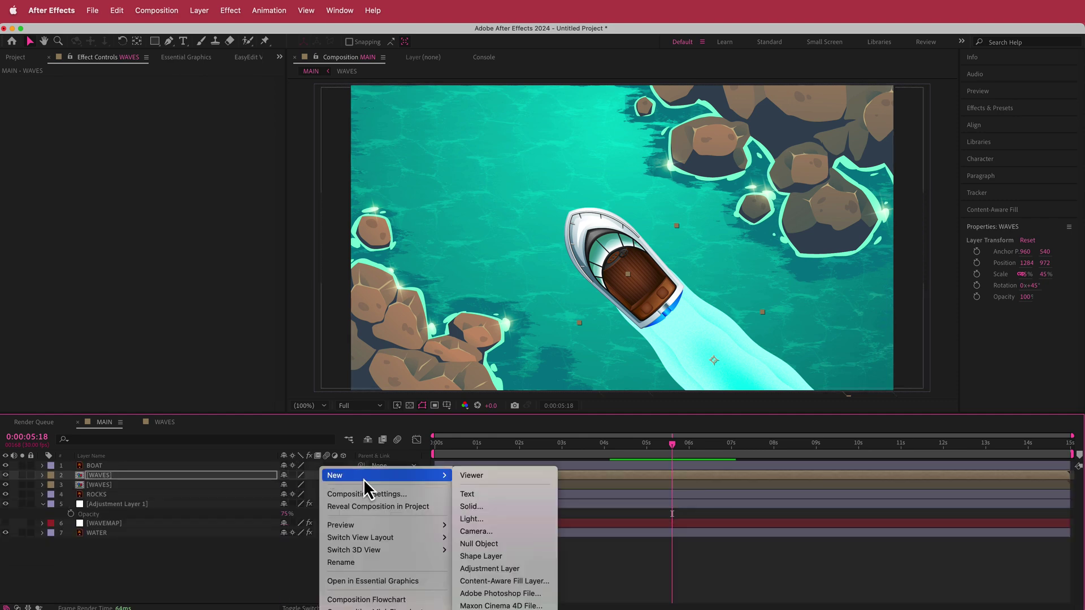
click(506, 546)
Step: Parent the BOAT layer and both WAVES layers to Null 1
drag(114, 476, 110, 467)
key(ctrl+Down)
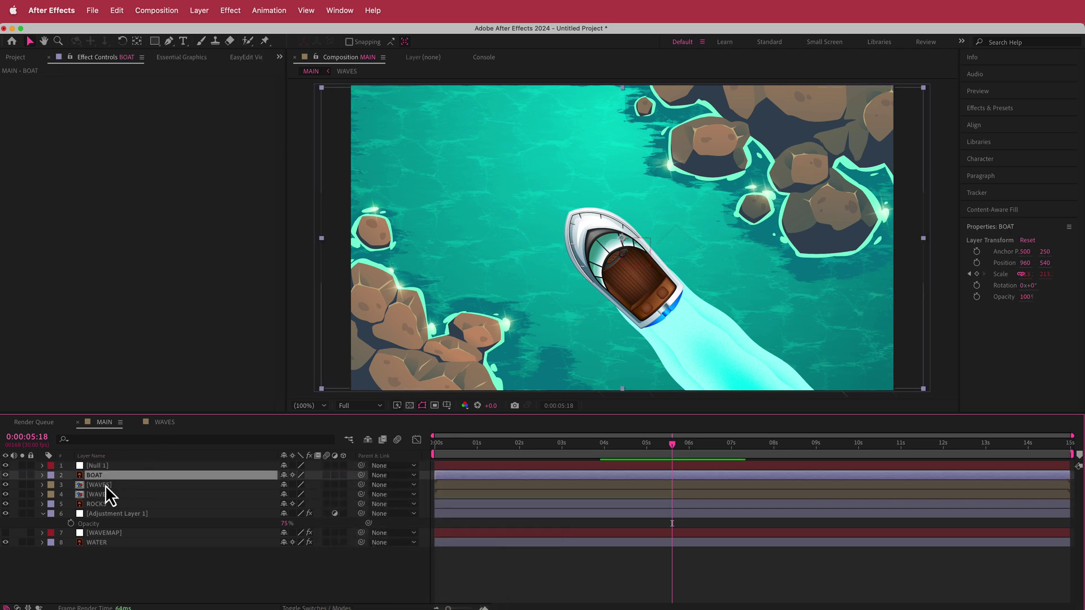
shift+click(105, 495)
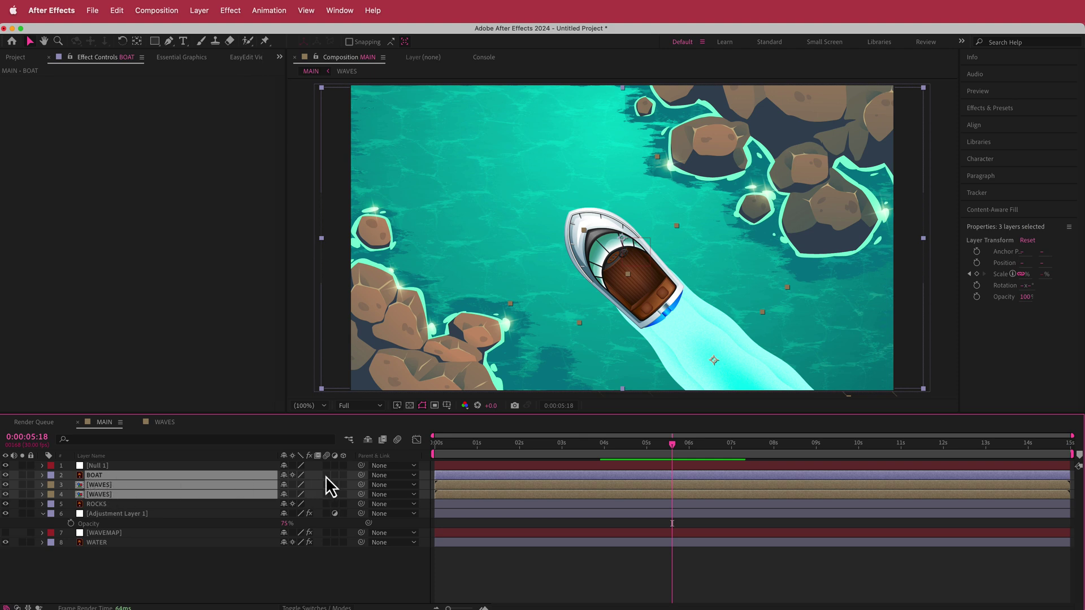
drag(361, 476, 106, 469)
Step: Keyframe Null 1's Position from about 1218, 756 at the first frame to about 876, 452 at 0:00:14:29
click(91, 467)
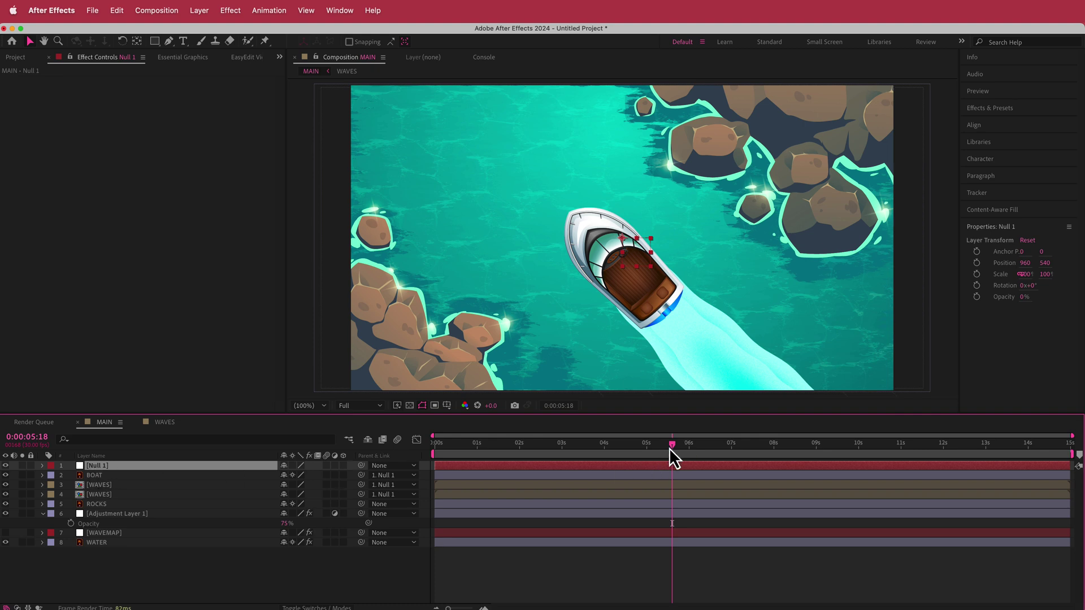
drag(672, 445, 417, 460)
key(p)
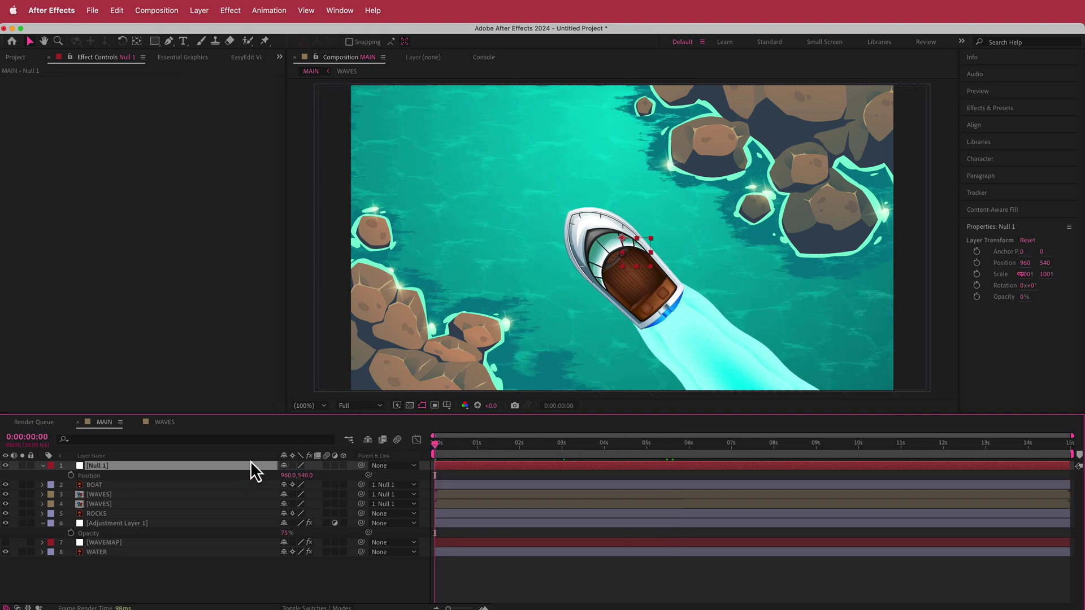
click(71, 476)
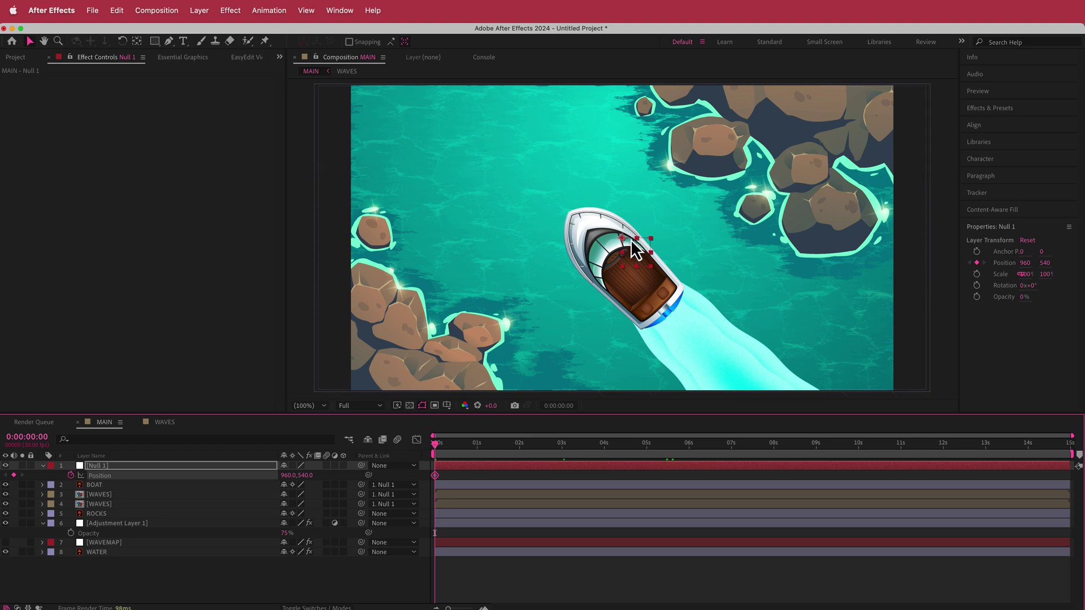
drag(623, 244, 699, 309)
drag(443, 445, 1070, 444)
drag(695, 300, 597, 217)
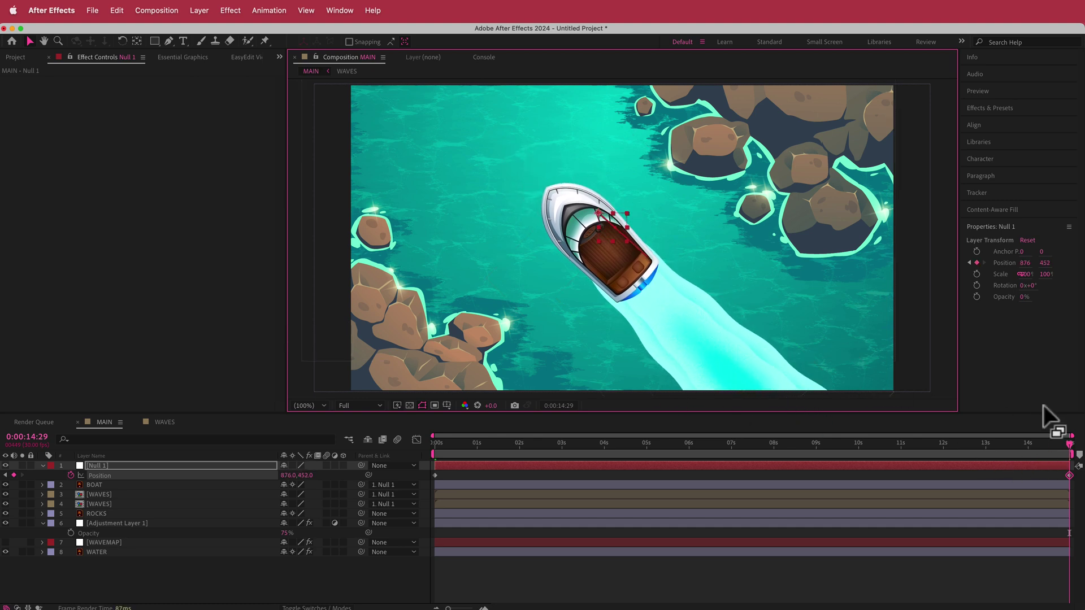
Step: Preview the boat's travel from the start and lower the composition's preview resolution to Half
drag(1072, 449, 435, 460)
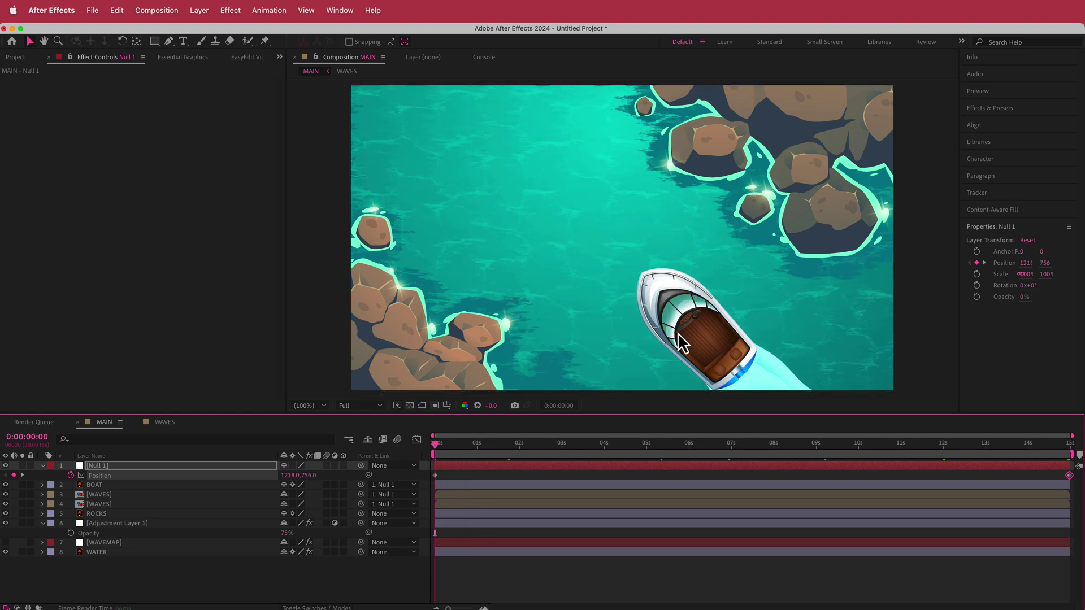
key(space)
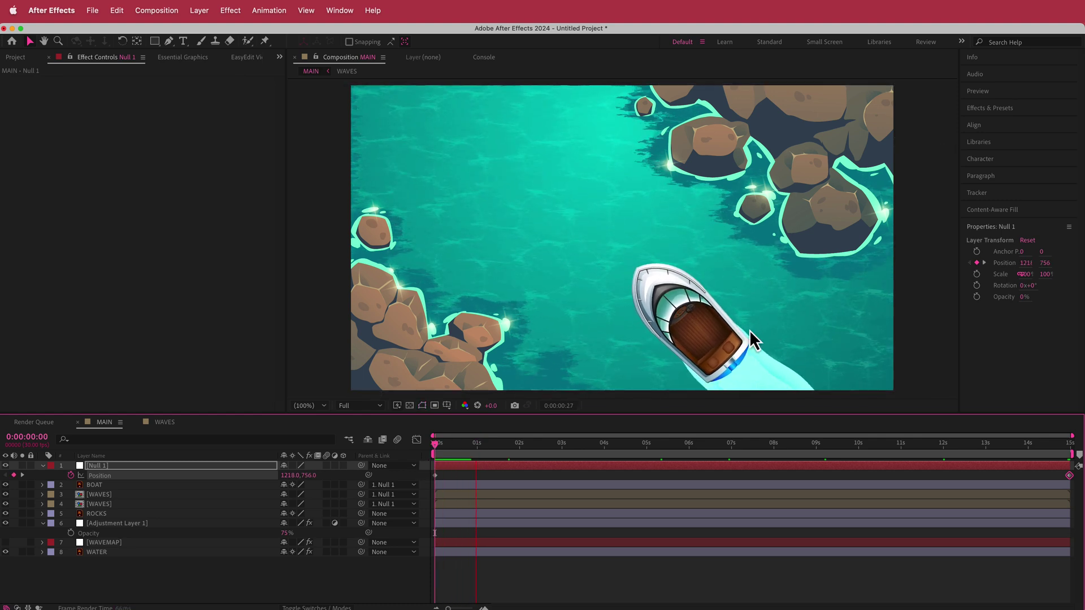
click(359, 406)
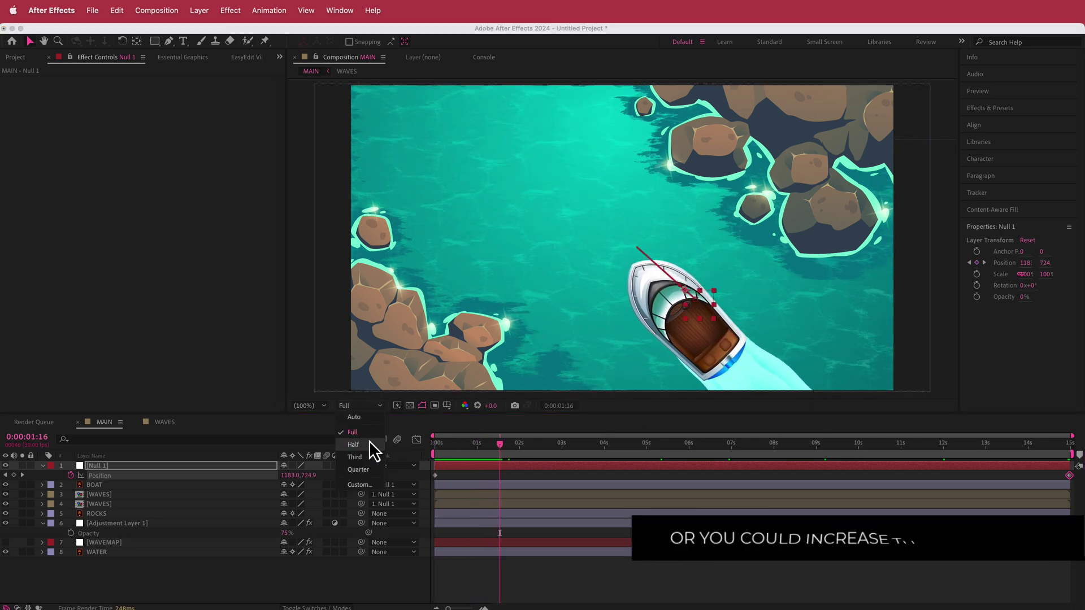
click(369, 445)
drag(504, 443, 1025, 450)
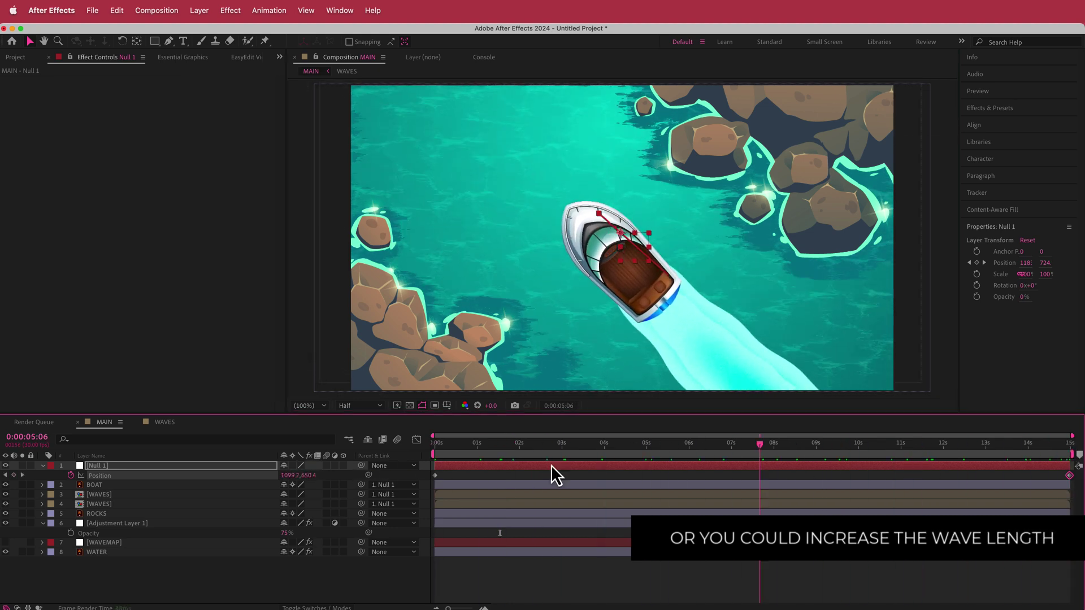
key(Home)
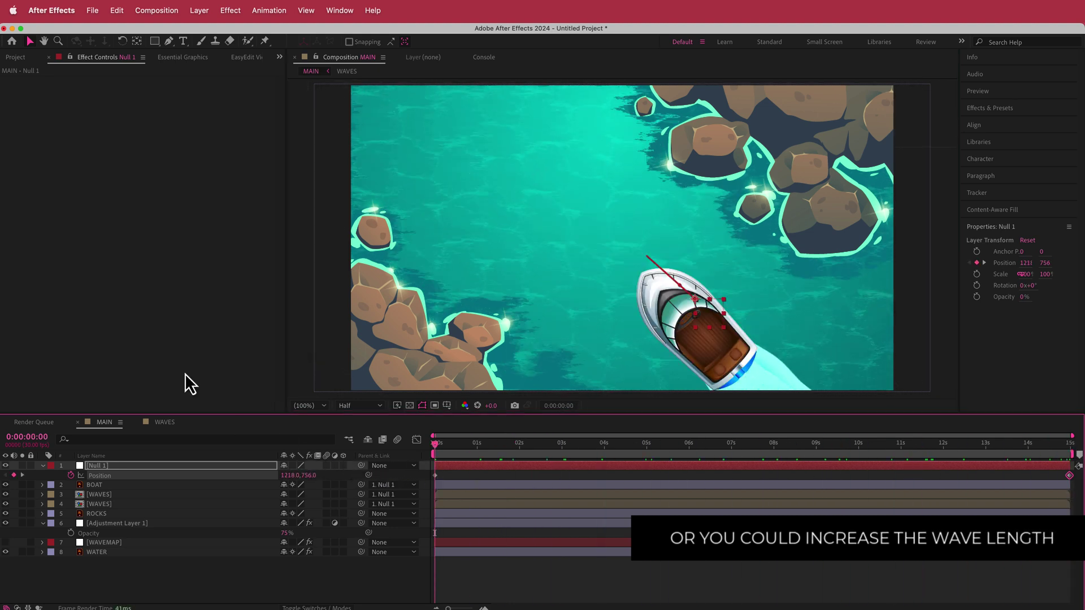
Step: Create a 1920 x 1080, 30 fps, 15-second composition named CLOUDS
click(15, 59)
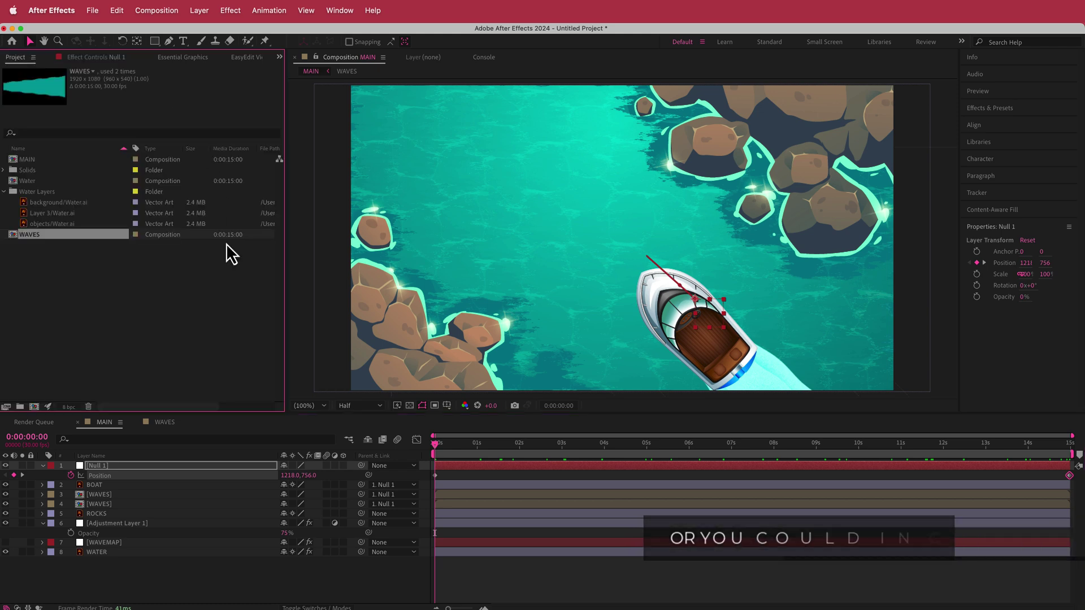
click(34, 406)
text(CLOUDS)
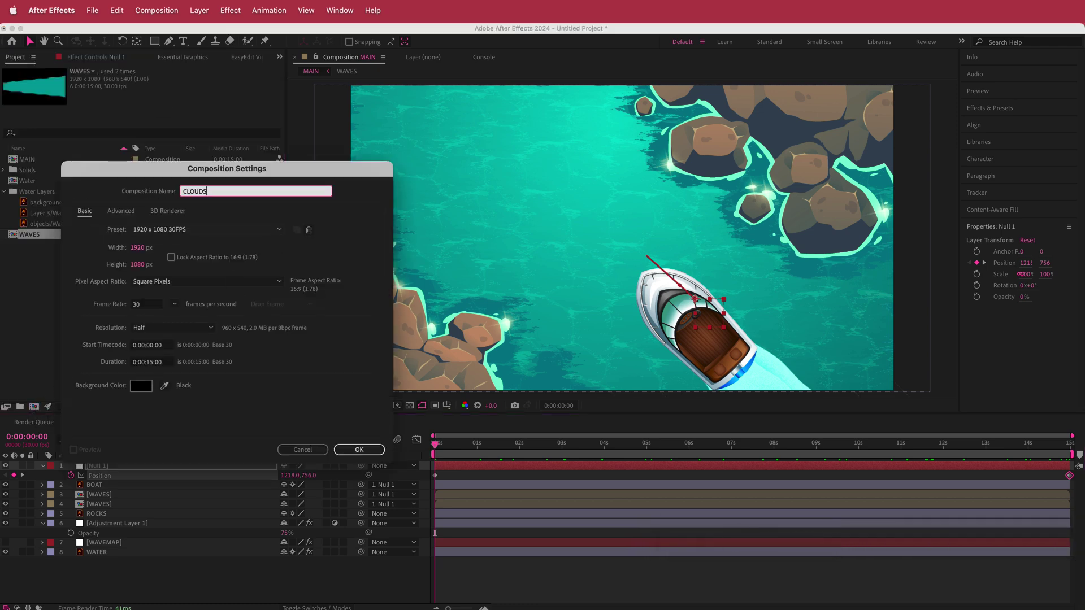
key(Return)
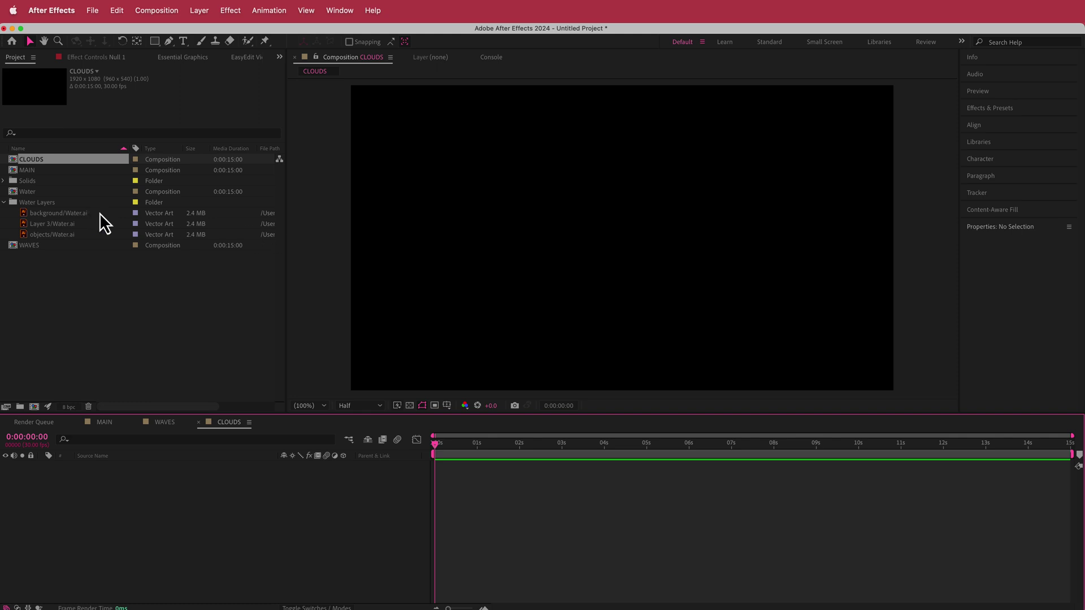
Step: Add a 1920 x 1080 white solid to CLOUDS and draw a wide elliptical mask across its middle
right_click(179, 470)
mouse_move(223, 479)
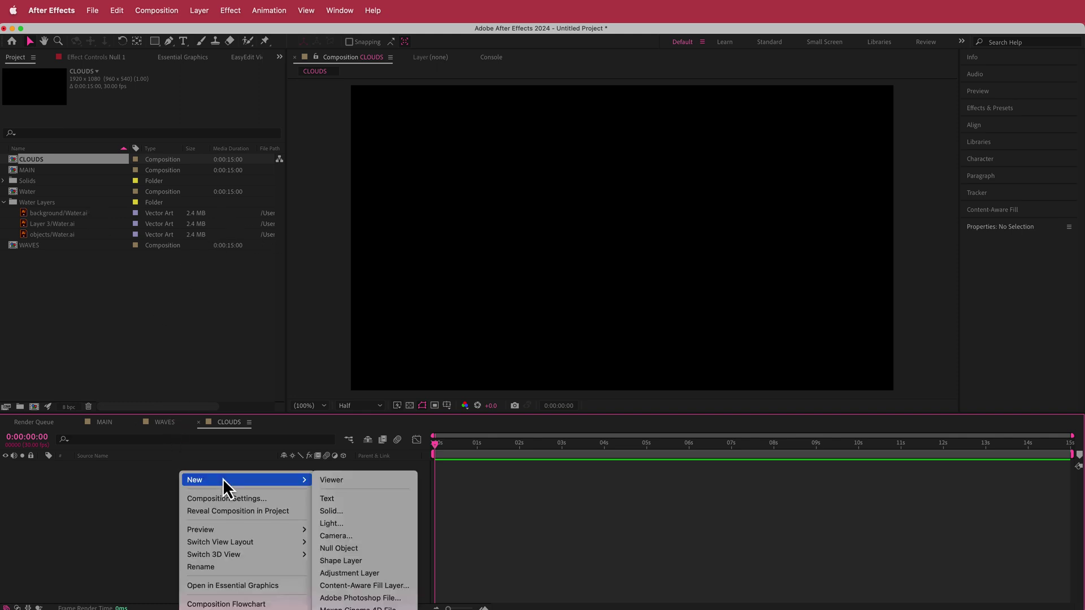
click(355, 513)
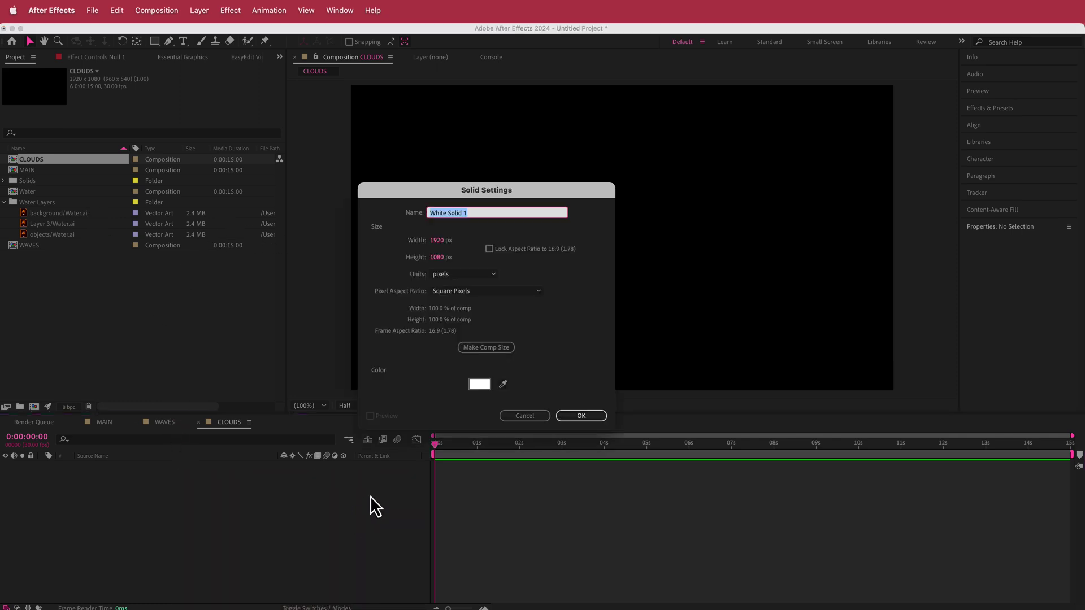
click(591, 415)
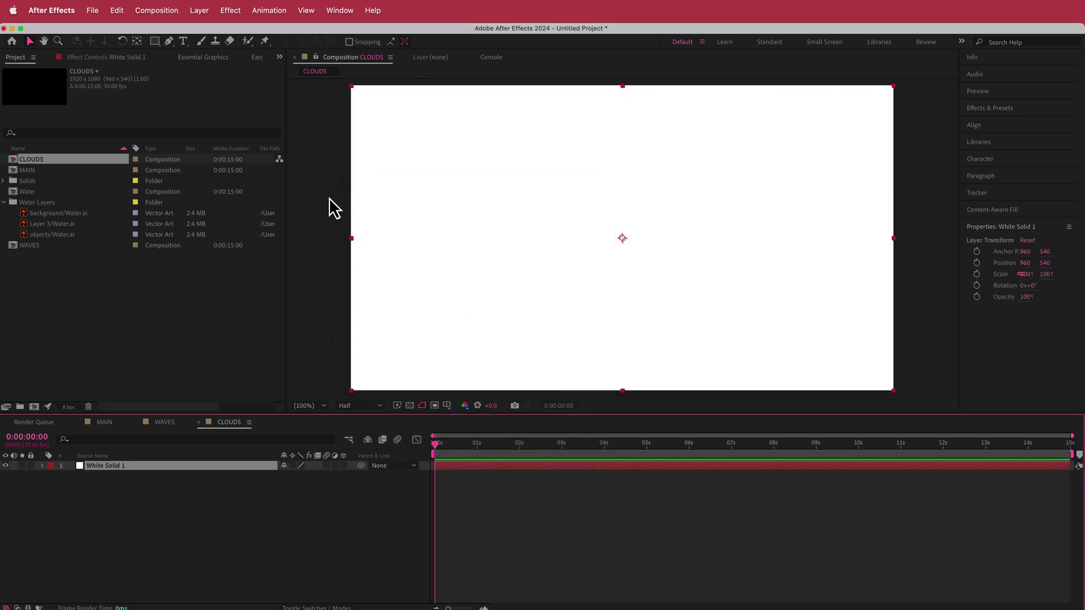
drag(154, 40, 187, 72)
drag(393, 172, 831, 308)
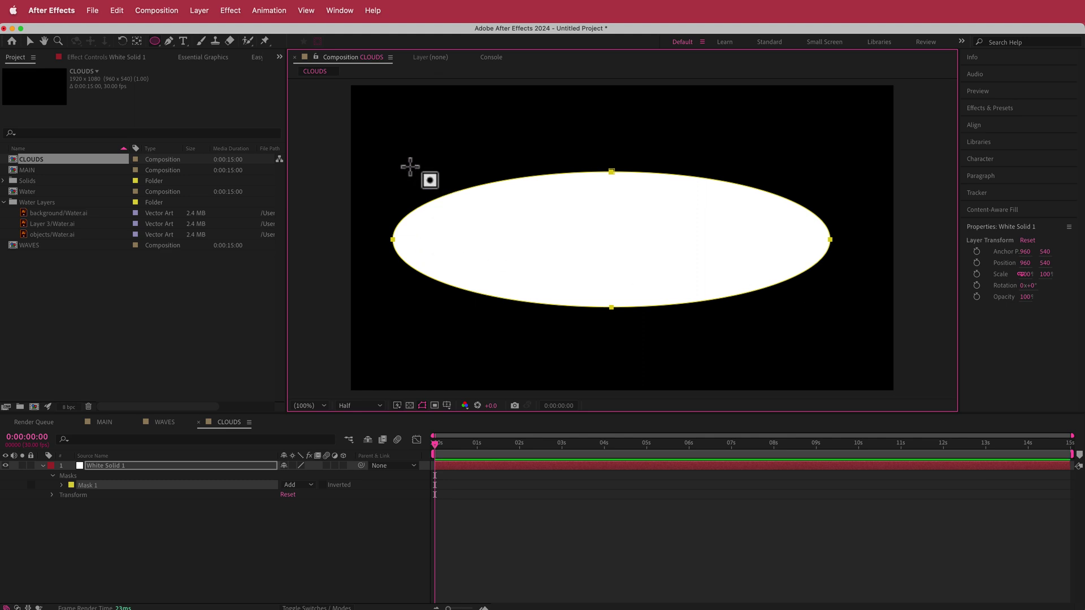
Step: Apply Turbulent Displace to White Solid 1 with Amount 200 and Size 50
key(ctrl+space)
text(turb)
key(Return)
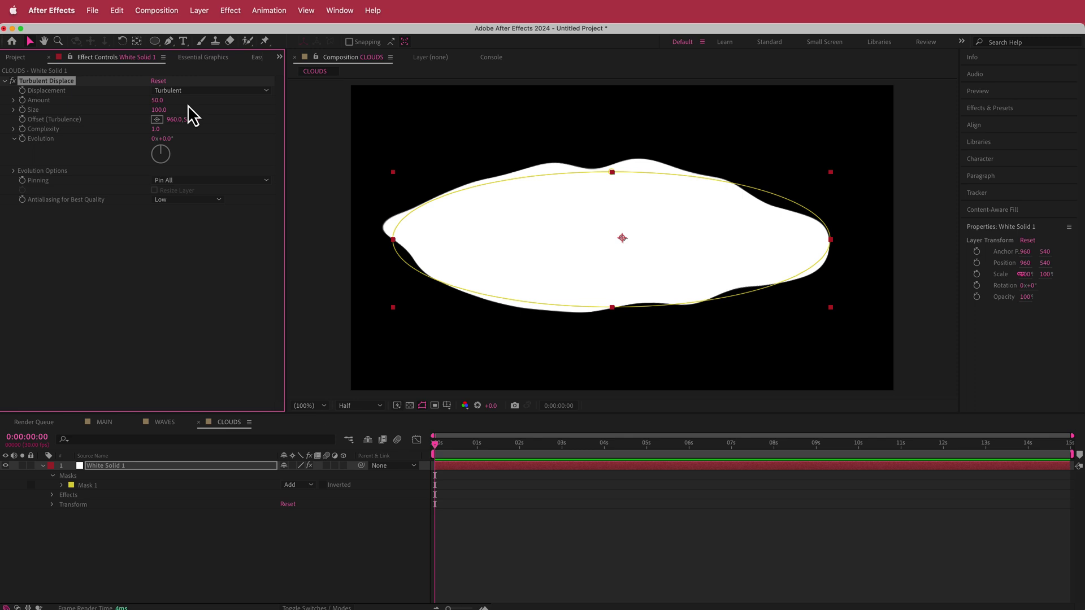
click(156, 101)
text(200)
key(Tab)
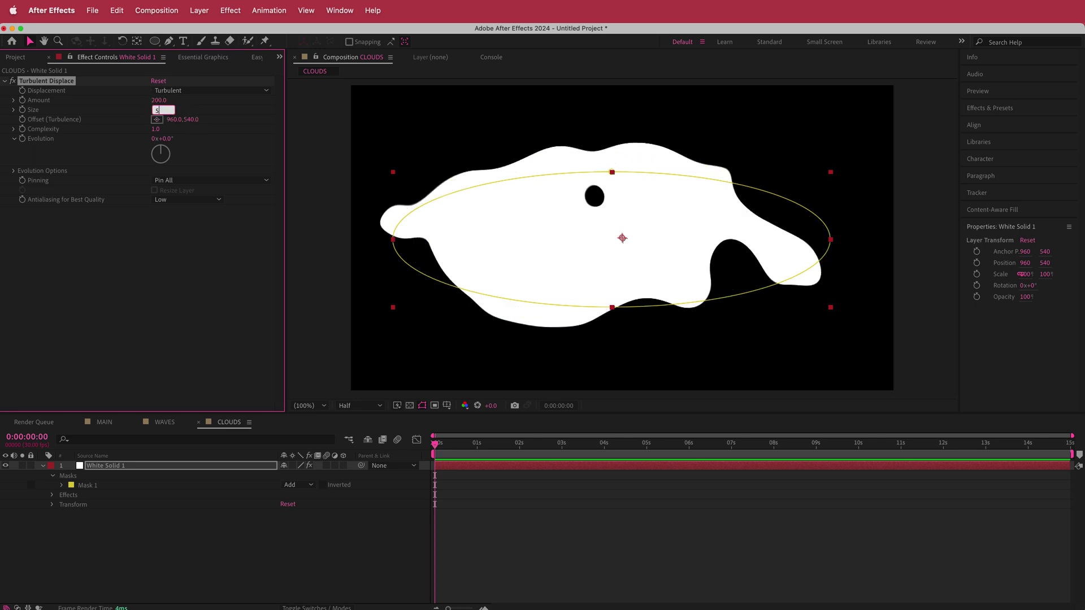
key(Tab)
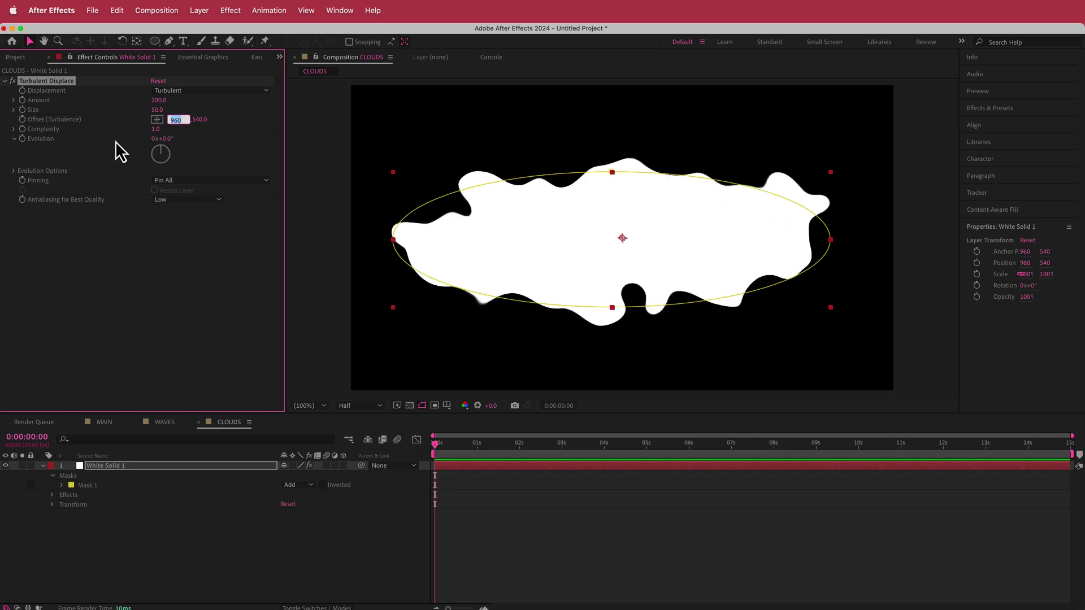
Step: Drive the solid's Turbulent Displace Evolution with the expression time*50 and scrub the timeline to check the motion
alt+click(22, 140)
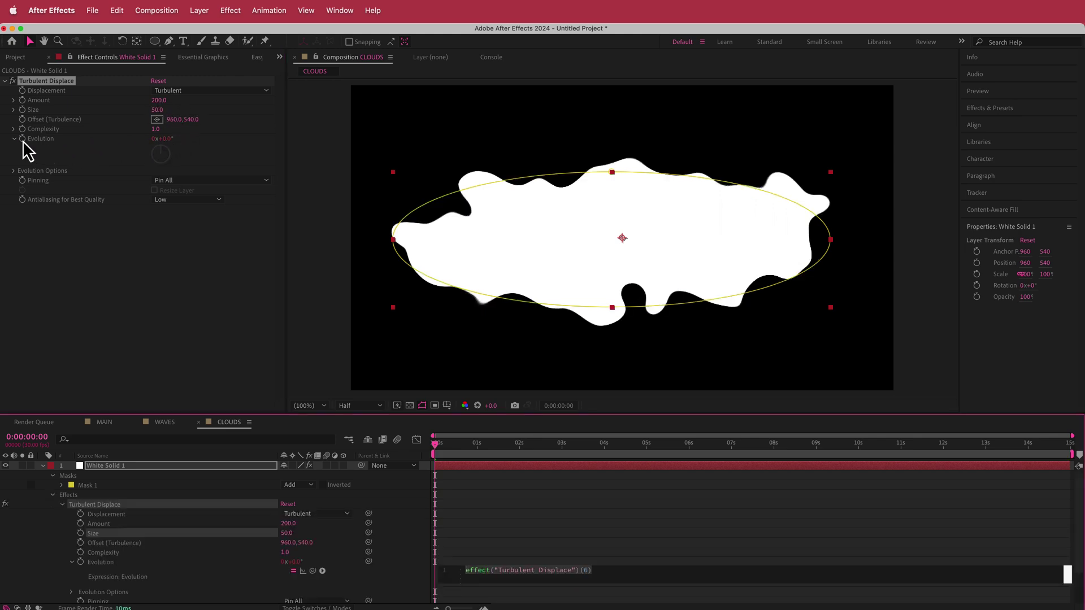
text(time*)
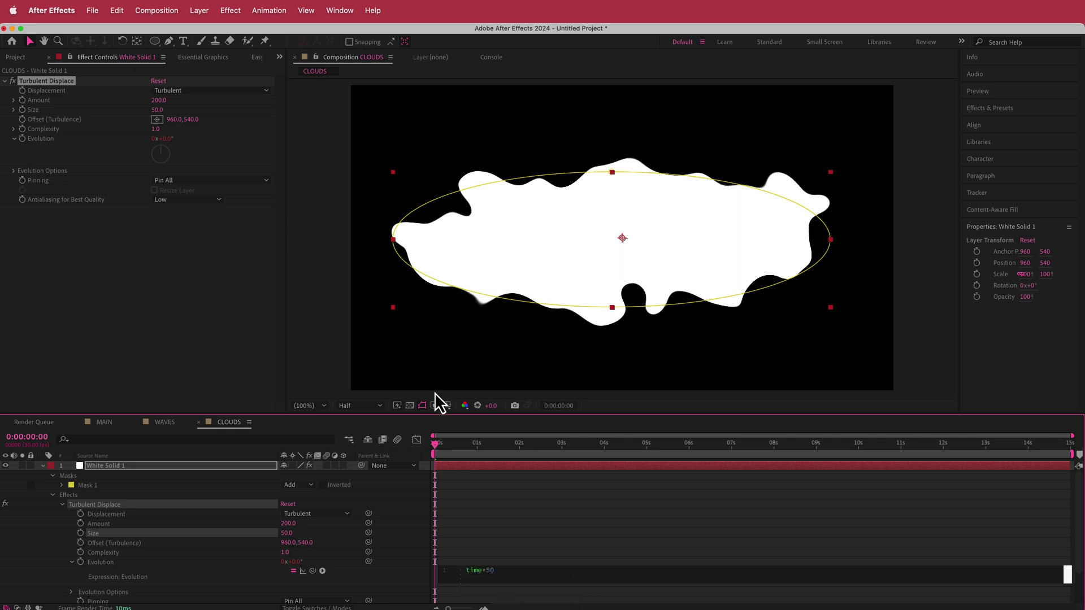
text(50)
drag(437, 447, 477, 447)
drag(673, 444, 794, 460)
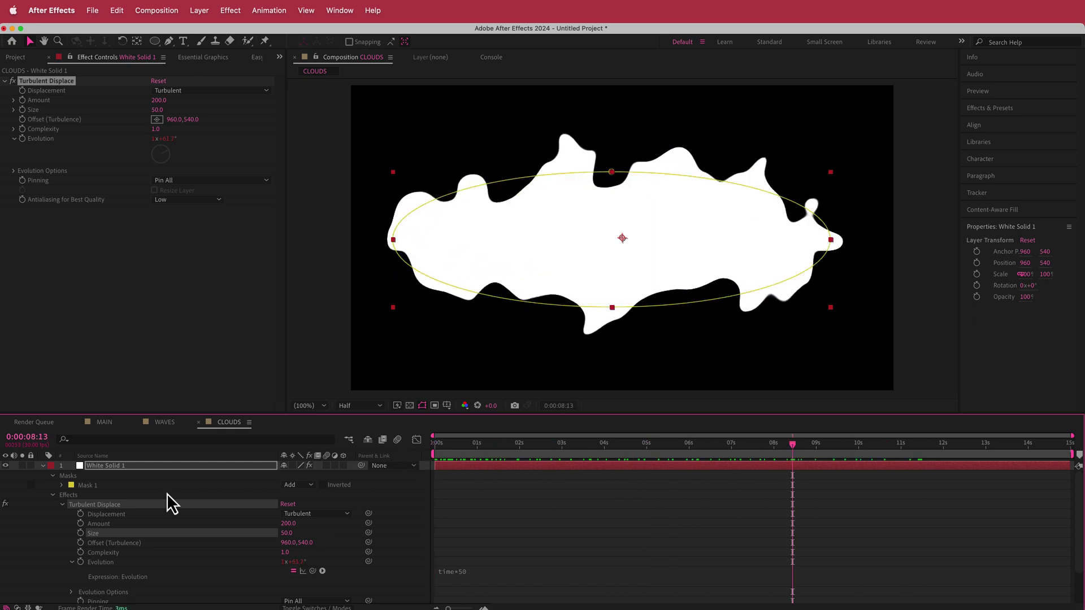
Step: Feather White Solid 1's Mask 1 by 200 pixels and scrub back to the first frame
click(62, 486)
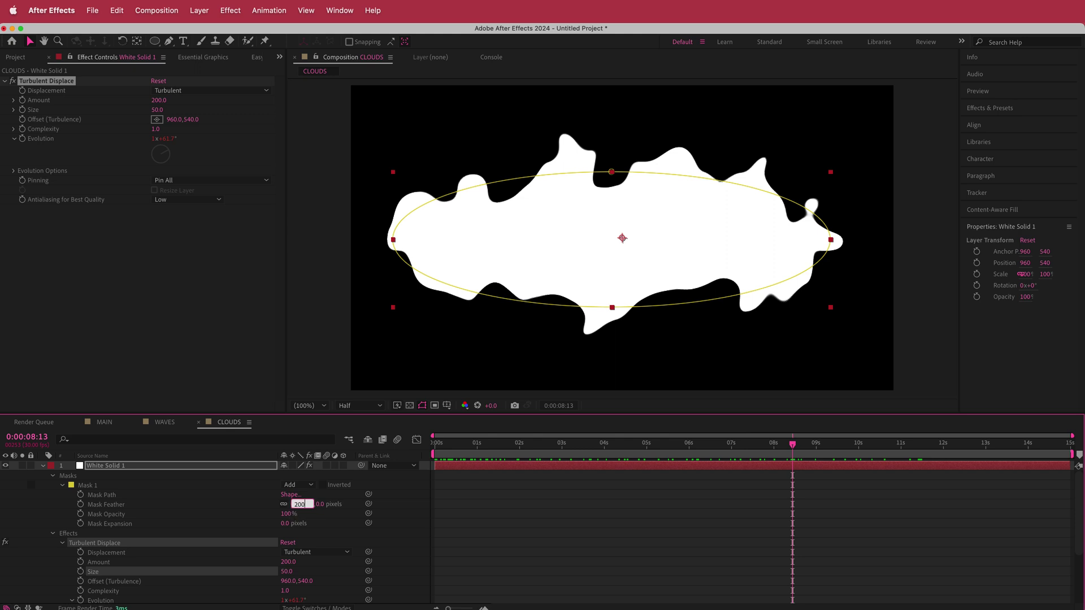
click(309, 504)
text(200)
key(Return)
drag(793, 452, 375, 473)
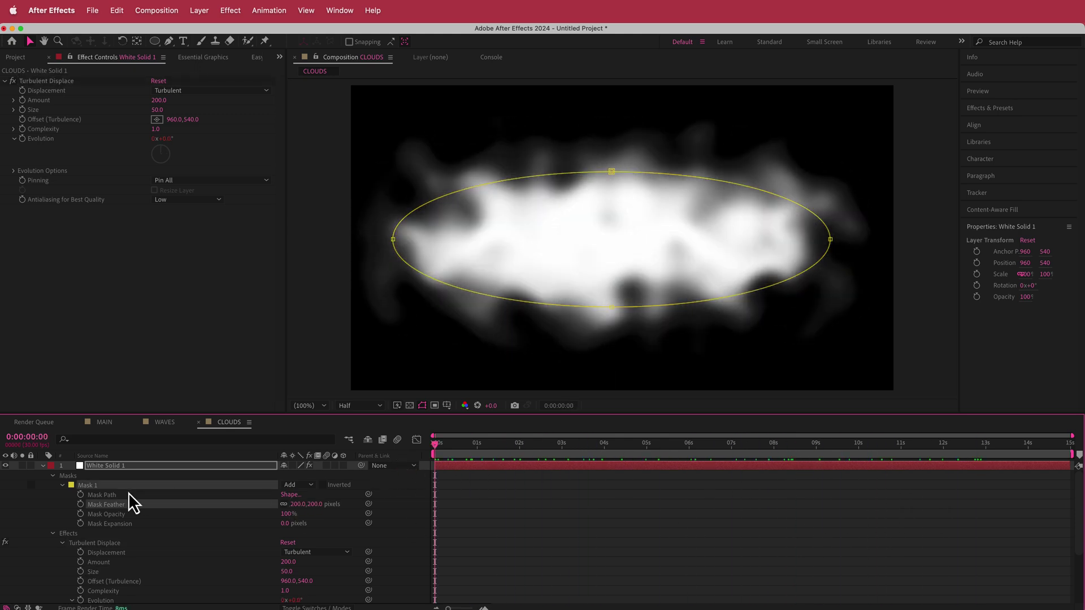
Step: Add an adjustment layer above the white solid in CLOUDS and apply Turbulent Displace to it
right_click(352, 466)
mouse_move(367, 475)
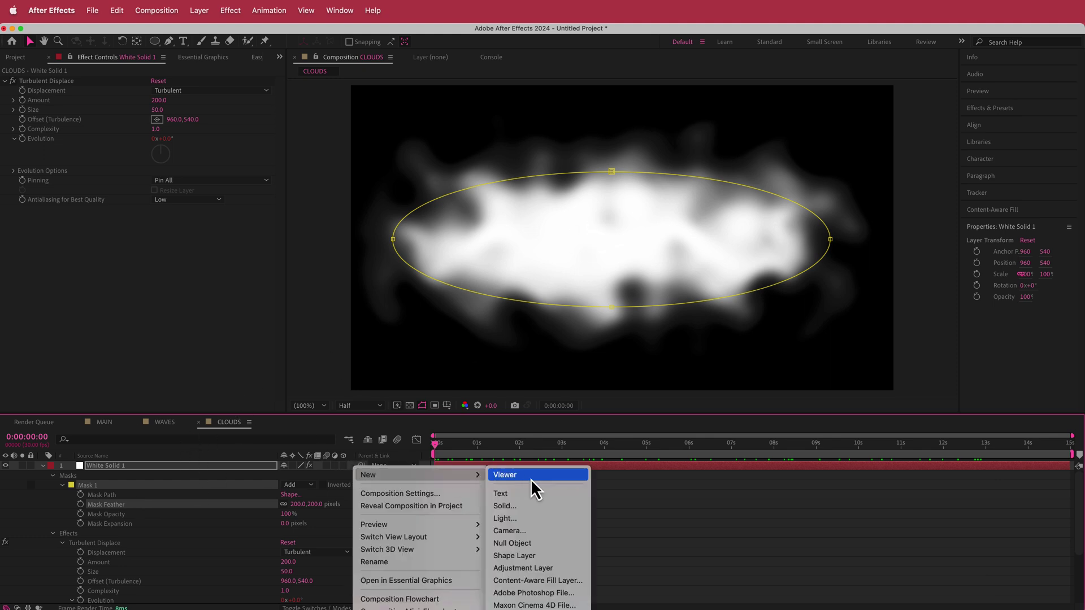
click(548, 568)
key(ctrl+space)
text(urb)
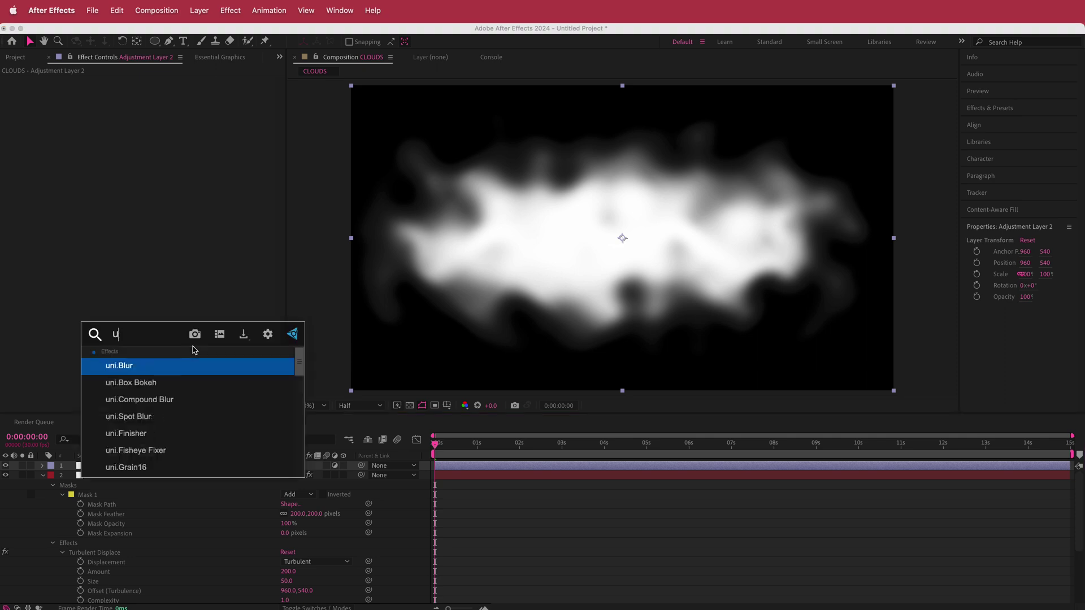
key(Down)
key(Down)
key(Return)
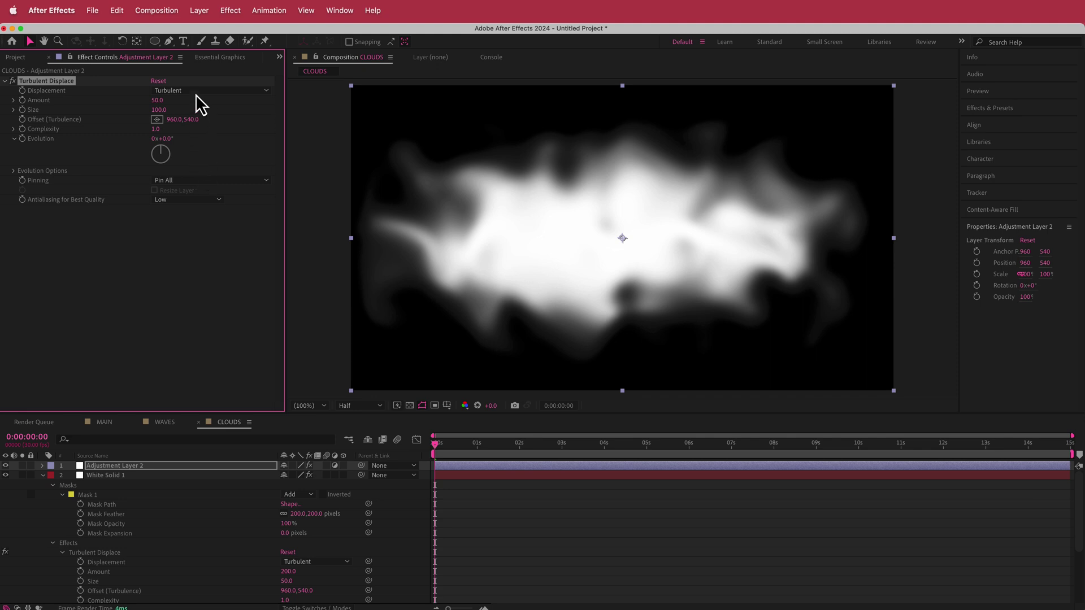
Step: Set the adjustment layer's Turbulent Displace Size to 50
click(161, 110)
text(50)
key(Return)
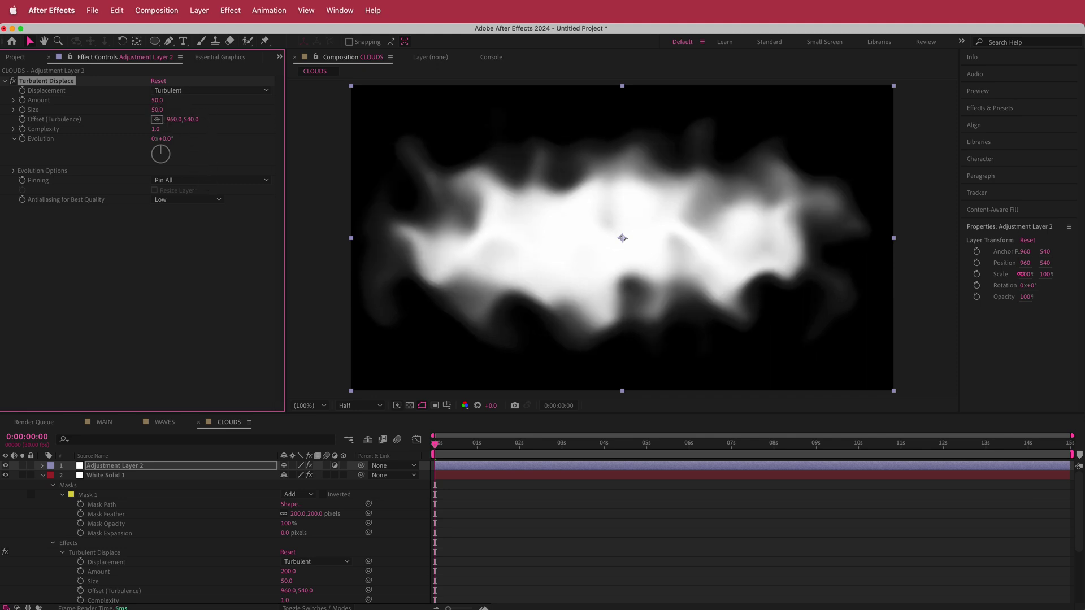
Step: Drive the adjustment layer's Turbulent Displace Evolution with the expression time*50, scrub briefly and return to the first frame
alt+click(22, 139)
text(t)
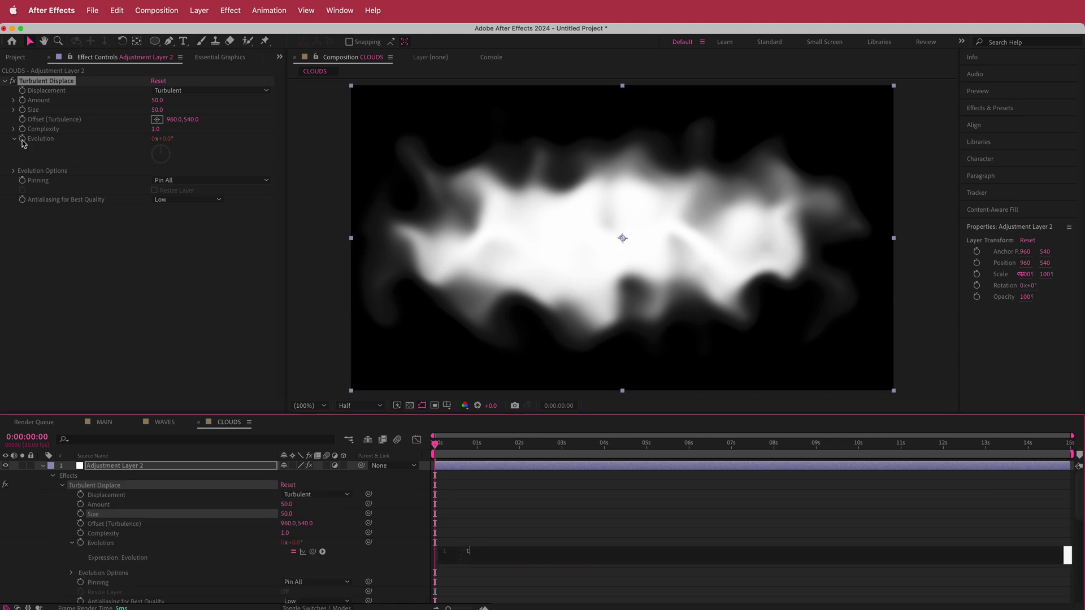
text(ime*50)
drag(438, 442, 446, 474)
key(Home)
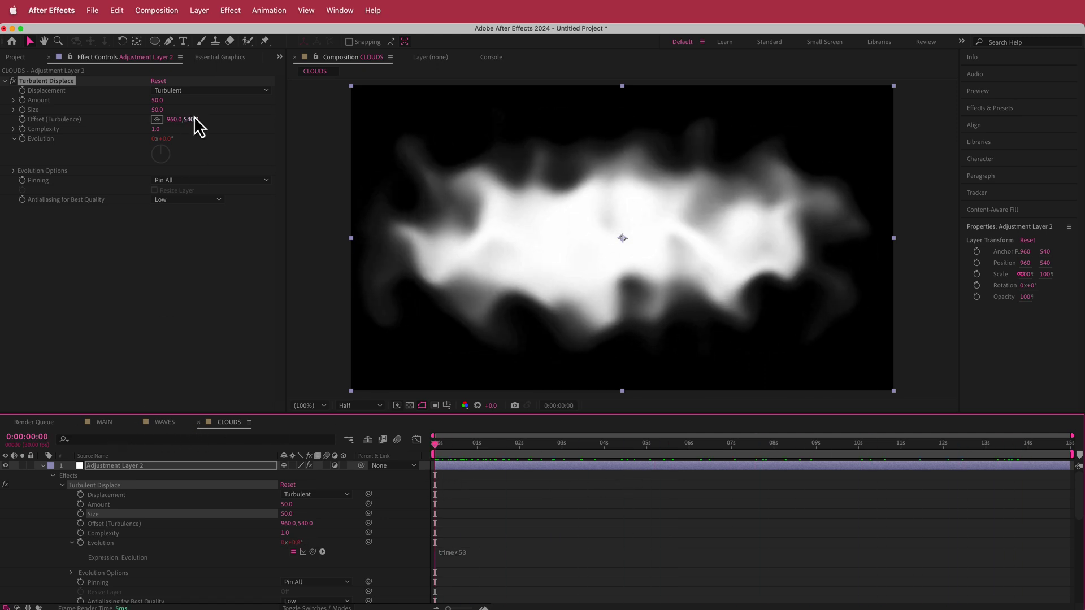
Step: Set the adjustment layer's Turbulent Displace Complexity to 10 and scrub the timeline to check the cloud's motion
click(156, 131)
text(1)
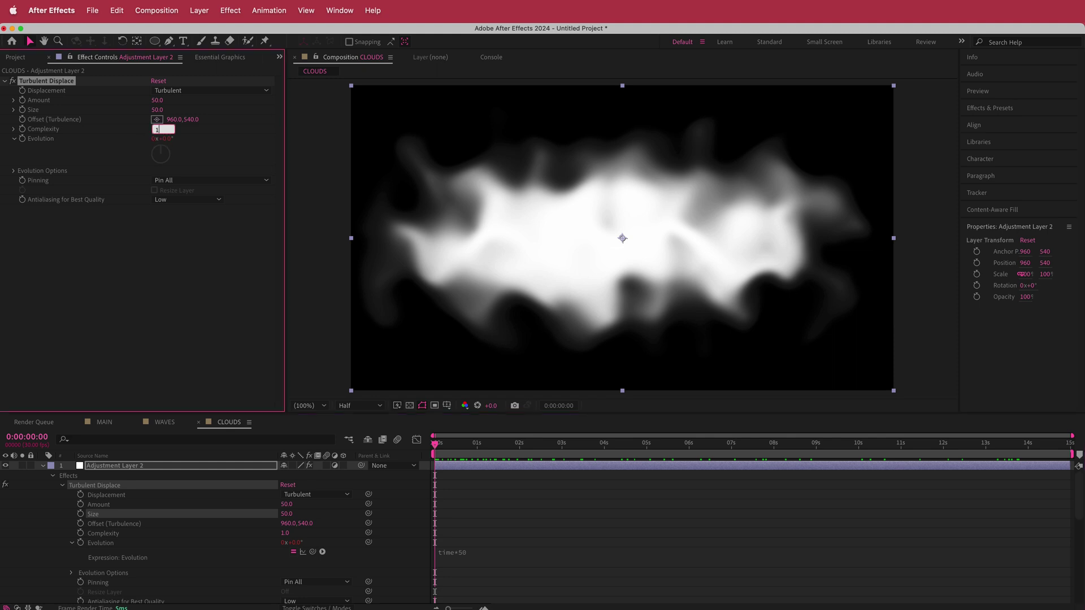
text(0)
key(Return)
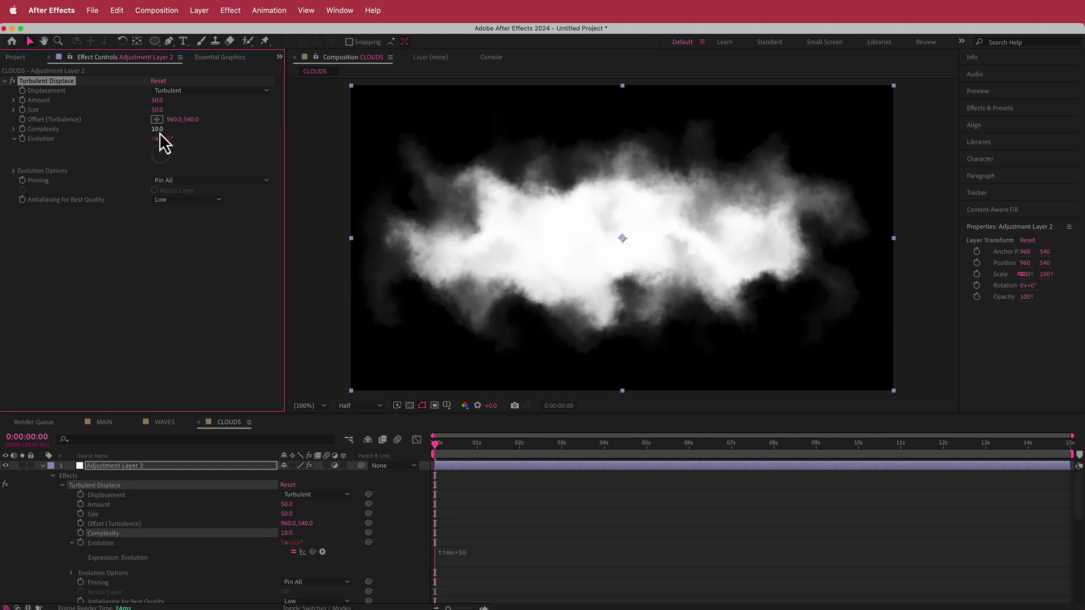
mouse_move(439, 455)
mouse_down()
mouse_move(889, 458)
mouse_move(455, 462)
mouse_up()
Step: Add the CLOUDS composition to MAIN as the top layer, above Null 1
click(104, 422)
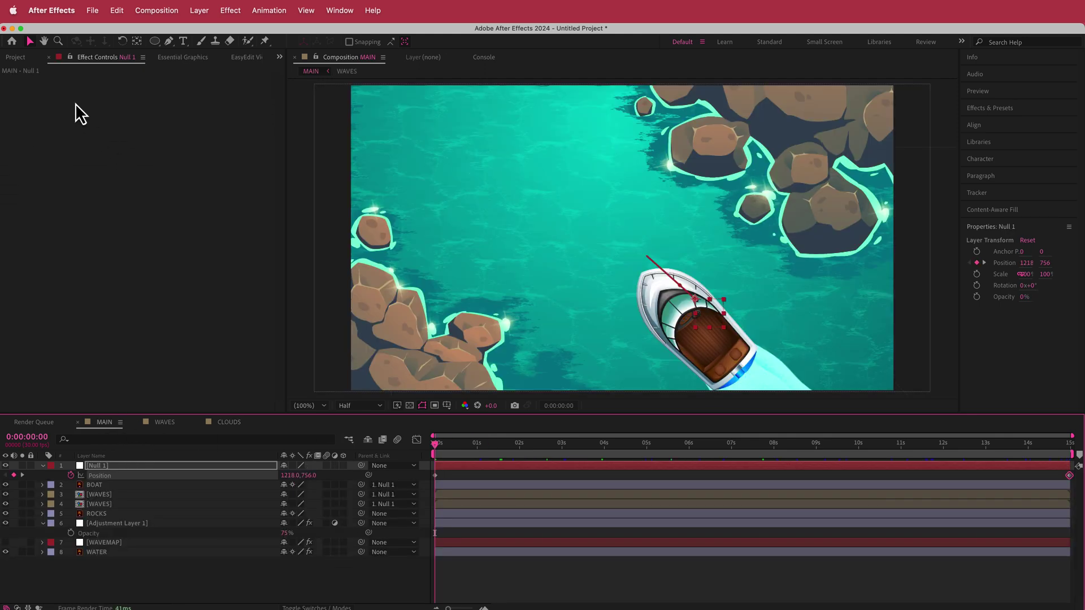
click(17, 58)
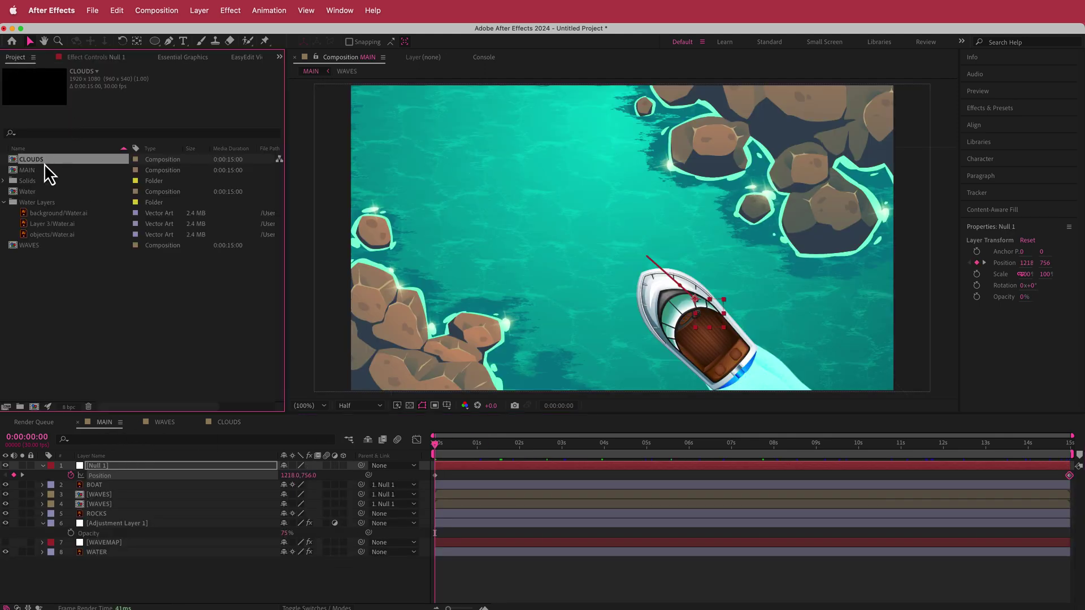
drag(44, 164, 127, 464)
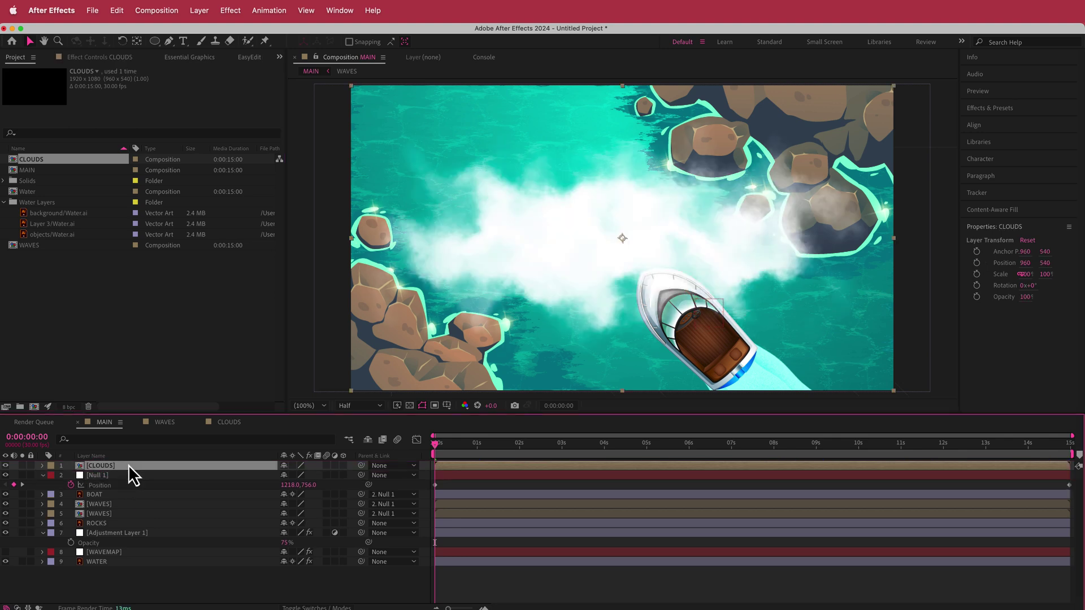
Step: Scale the CLOUDS layer to 45% and move it over the open water to about 526, 286
click(515, 262)
key(p)
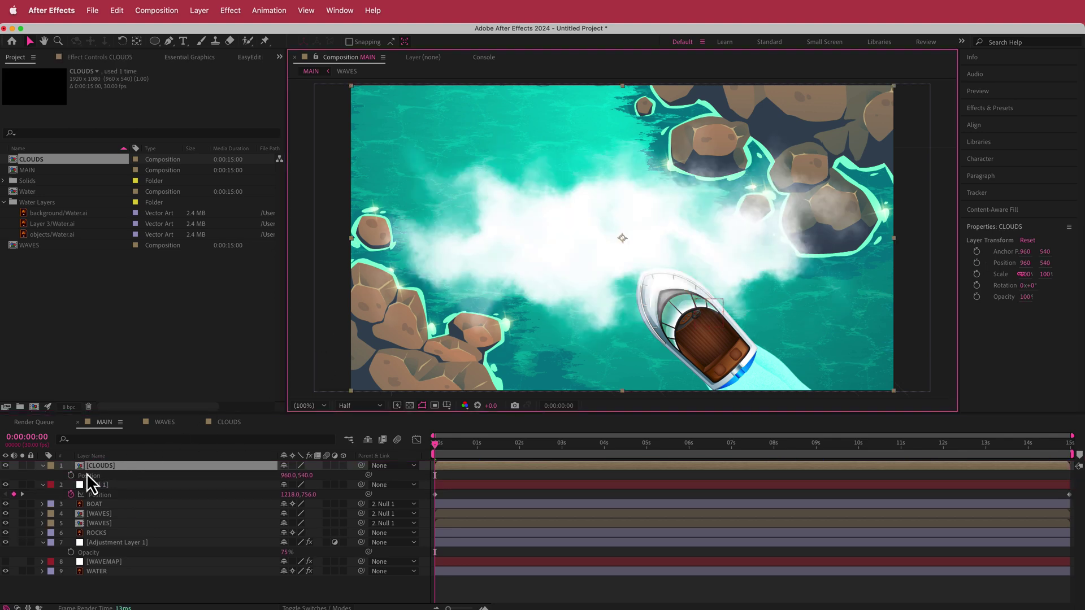
drag(303, 475, 266, 475)
drag(579, 242, 456, 171)
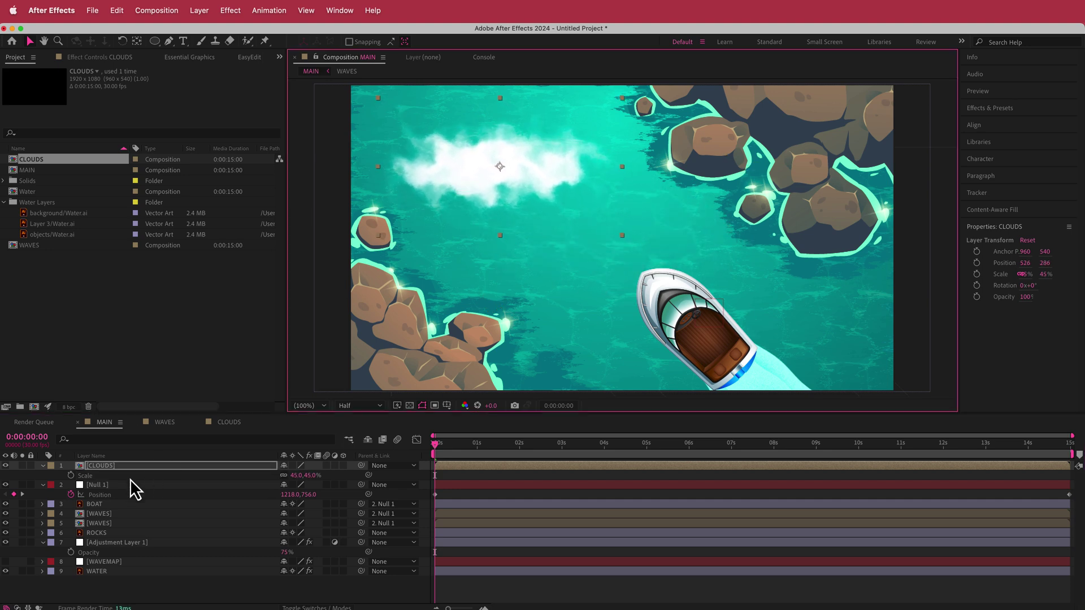
Step: Duplicate the CLOUDS layer, move the copy beside the rocks to about 1528, 588 and scale it to 26%
key(super+d)
drag(469, 171, 748, 252)
key(s)
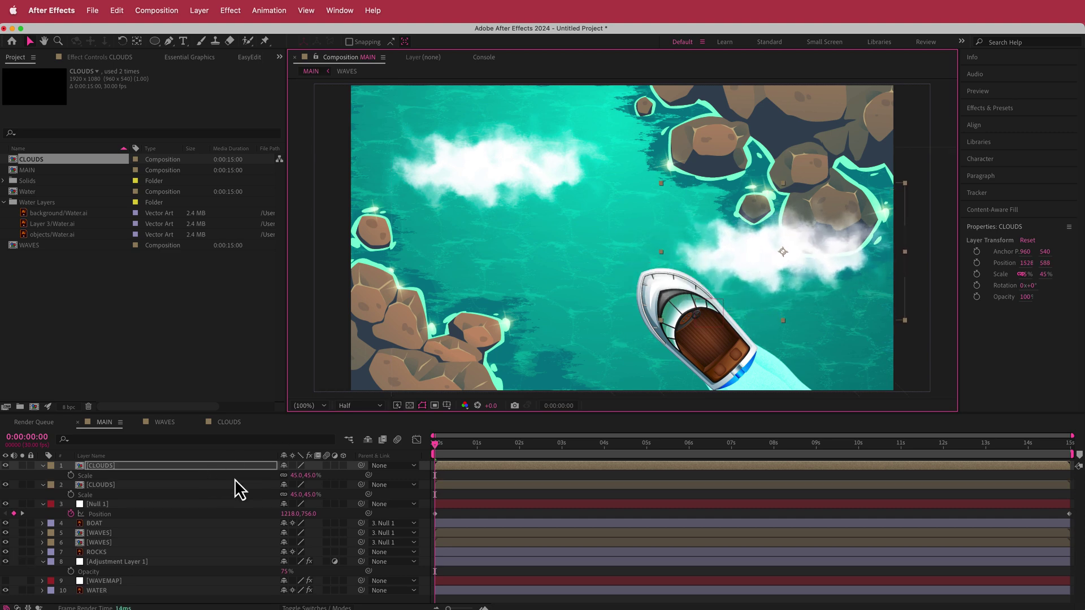
drag(297, 477, 280, 477)
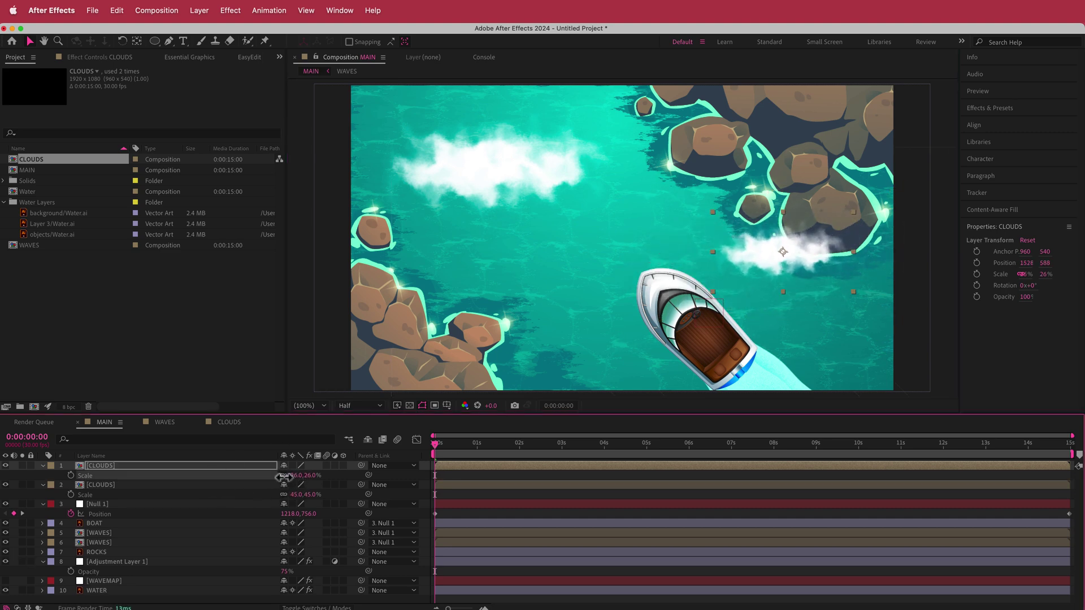
Step: Keyframe the larger cloud's Position from about 408, 226 on the first frame to about 578, 226 at 0:00:14:29
click(449, 161)
drag(448, 161, 424, 148)
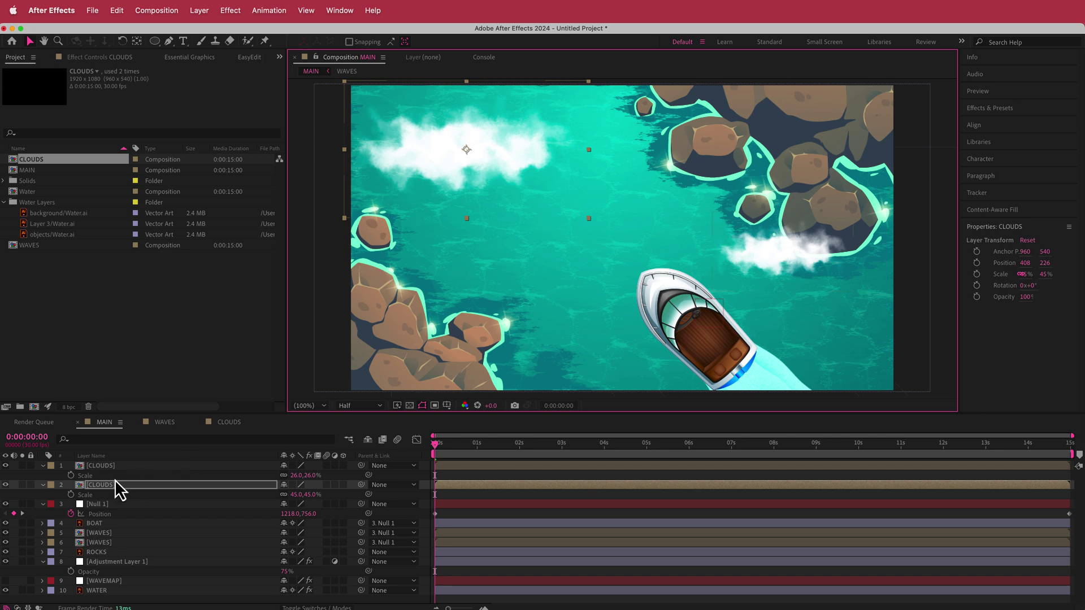
key(p)
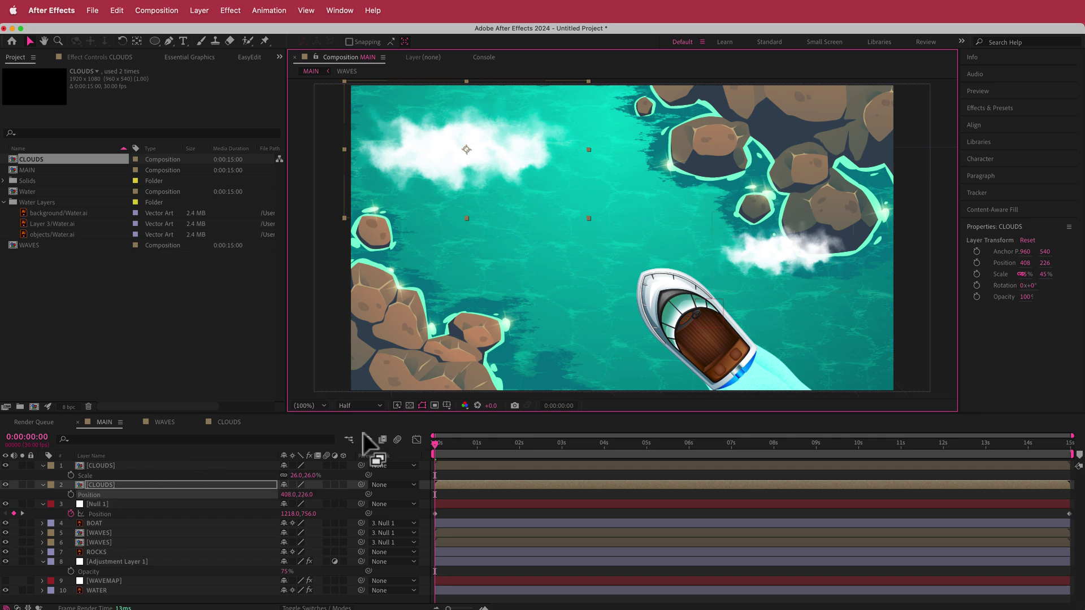
click(71, 495)
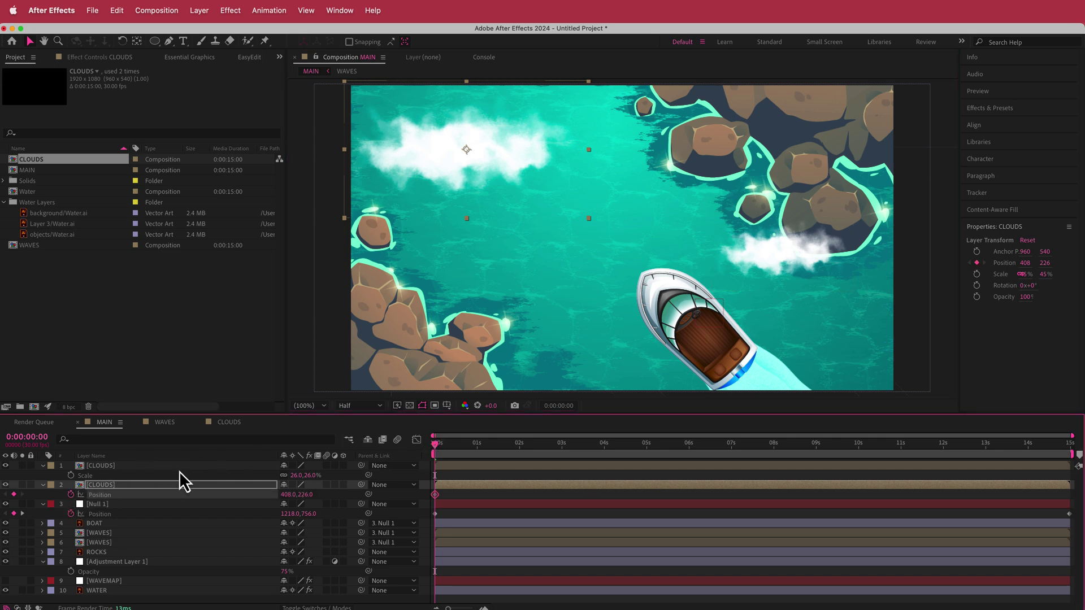
drag(443, 452, 1070, 446)
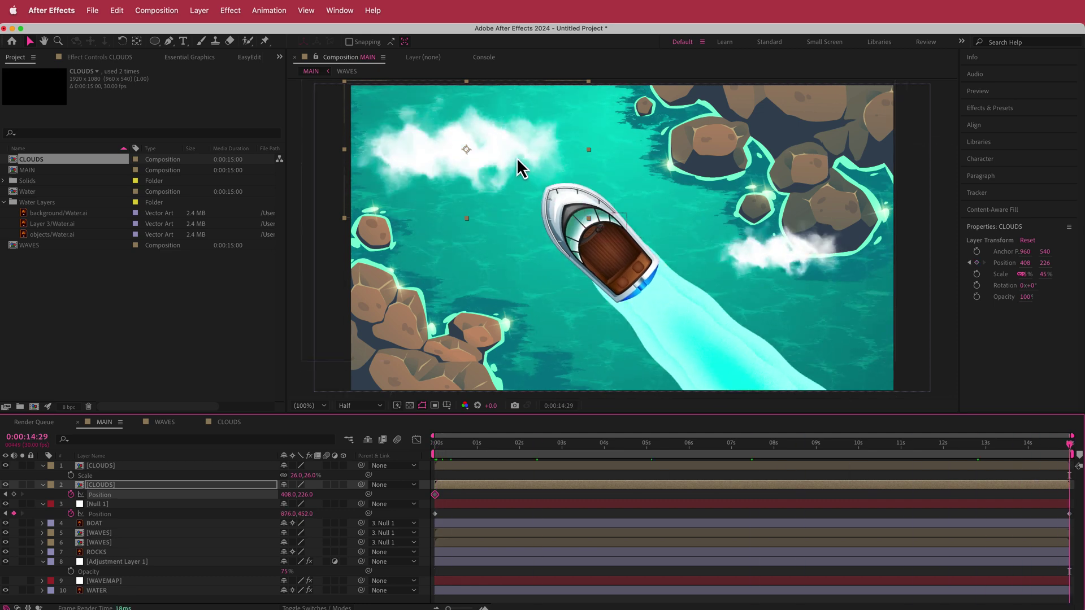
drag(504, 148, 550, 146)
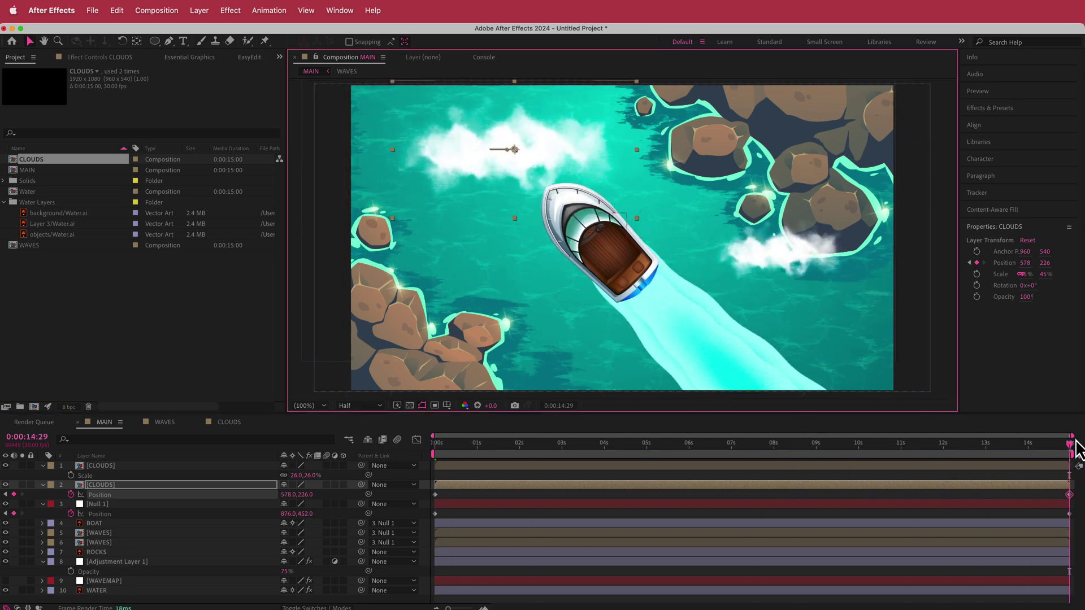
Step: Keyframe the smaller cloud's Position at about 1650, 586 on the last frame and about 1514, 586 on the first
click(97, 468)
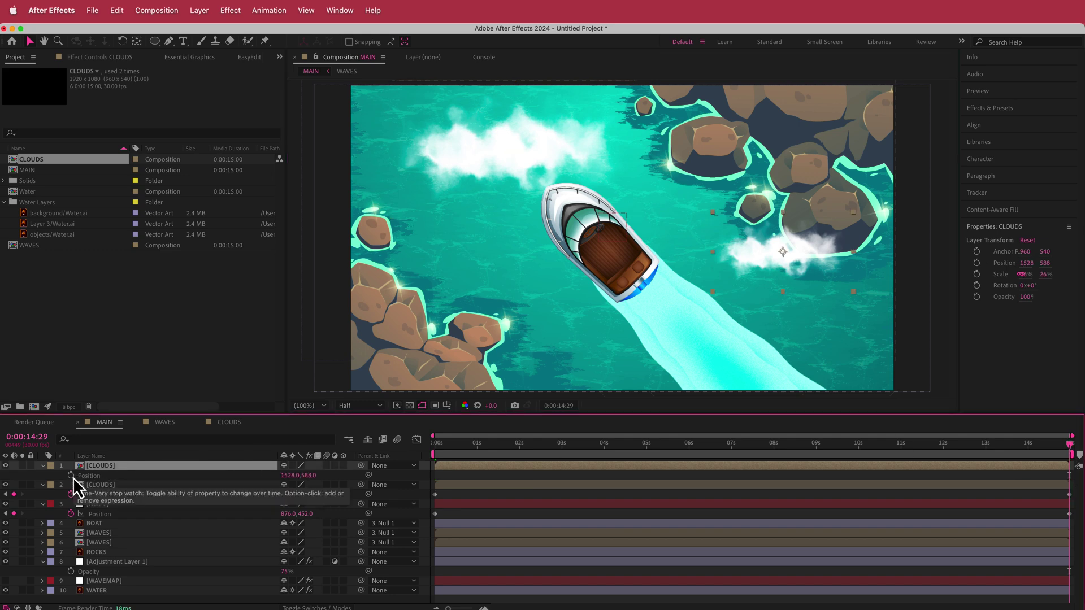
click(71, 476)
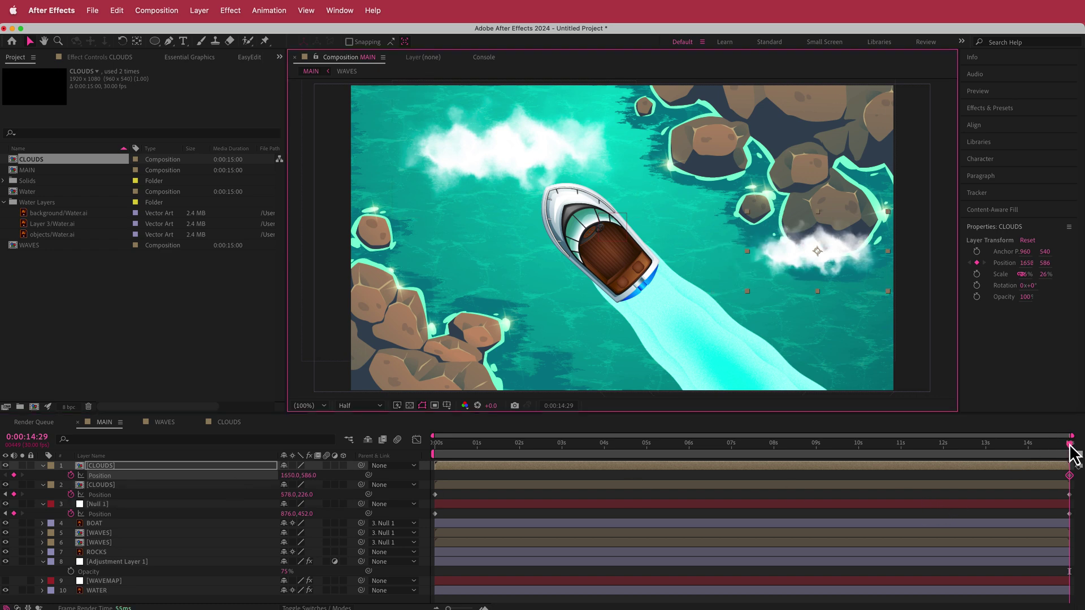
drag(1069, 445, 388, 461)
drag(843, 252, 799, 253)
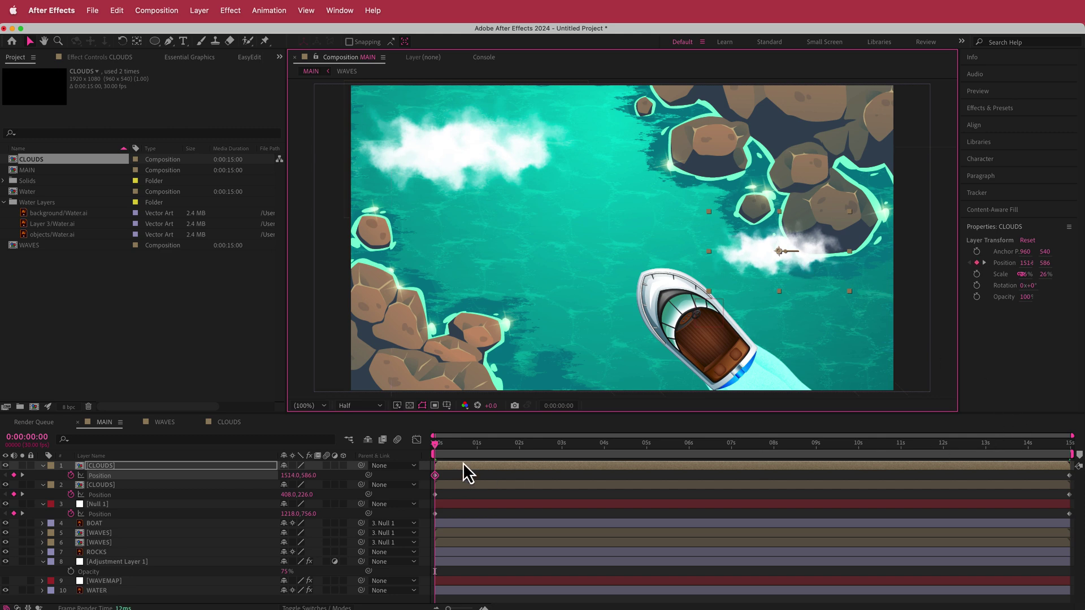
Step: Preview MAIN from the first frame to check the drifting clouds against the boat's motion
mouse_move(436, 447)
mouse_down()
mouse_move(986, 441)
mouse_move(429, 442)
mouse_up()
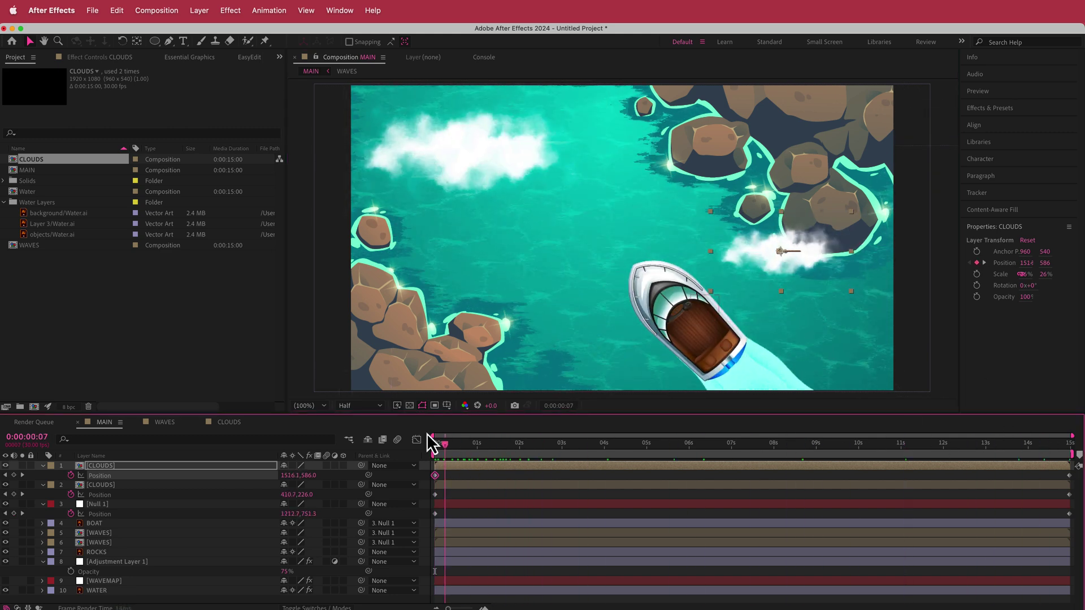
key(space)
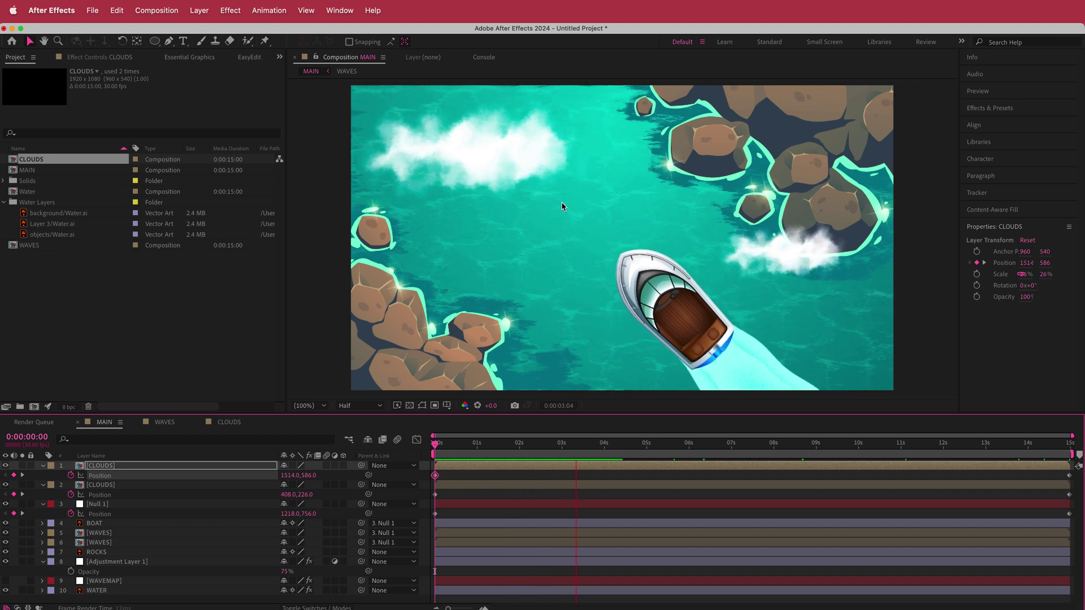
key(space)
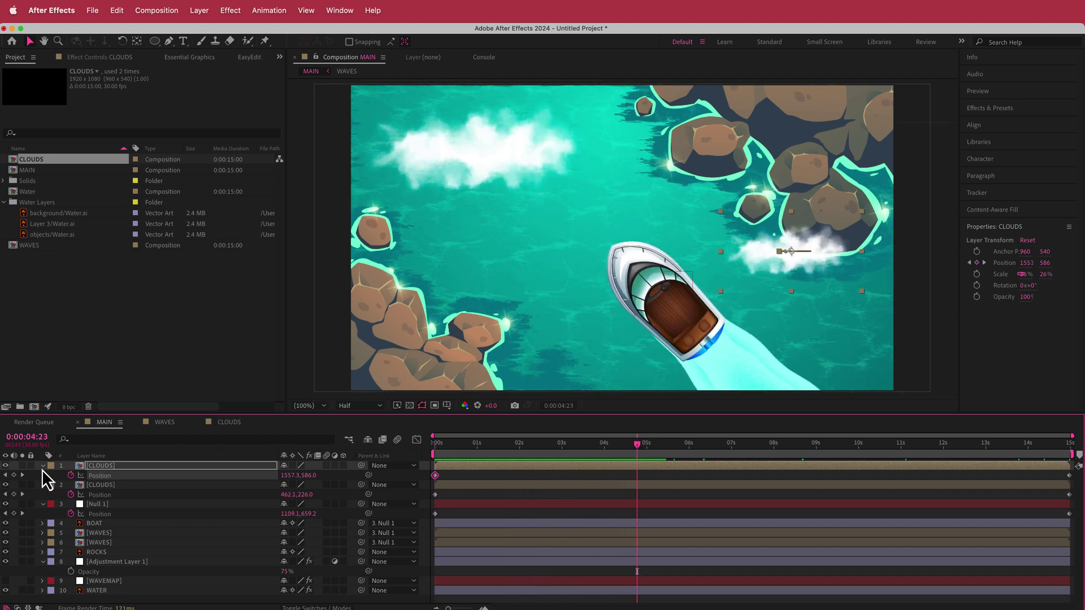
Step: Collapse the two CLOUDS layers and add a new adjustment layer above them in MAIN
click(43, 466)
click(43, 475)
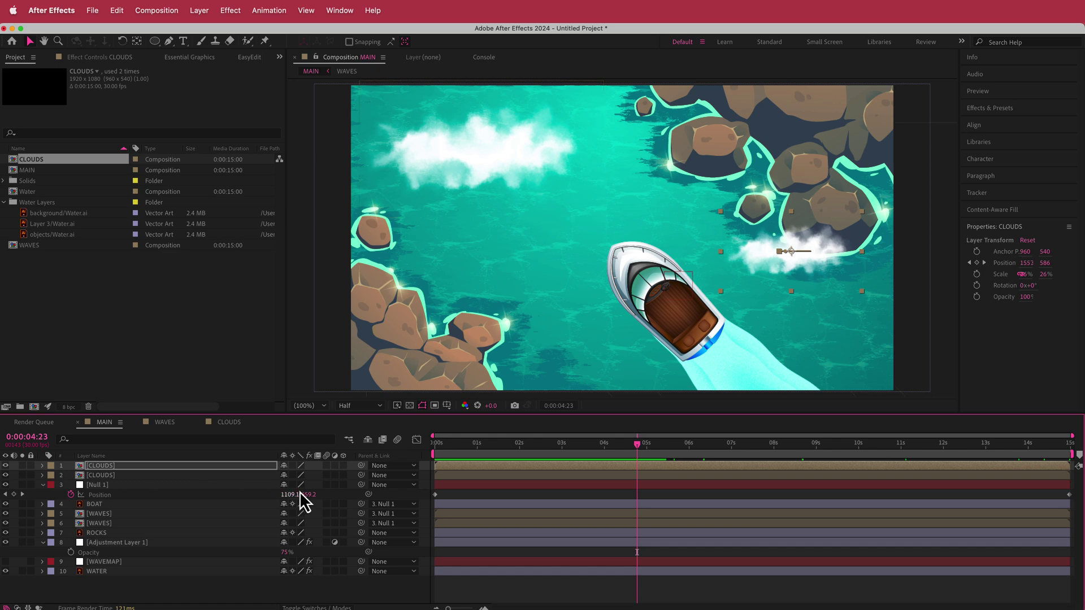
right_click(350, 466)
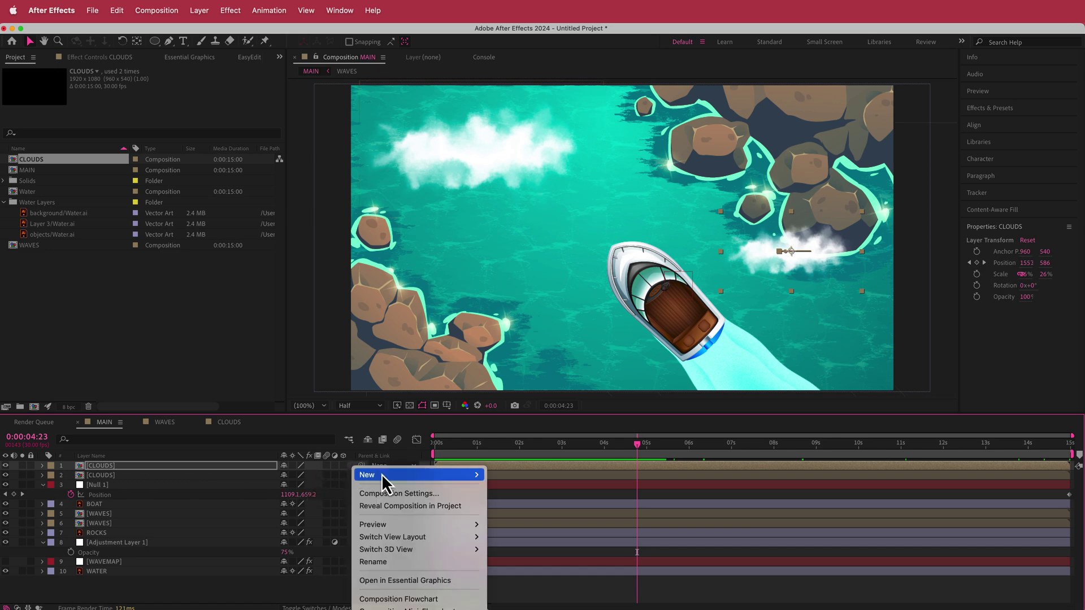
mouse_move(385, 474)
click(551, 568)
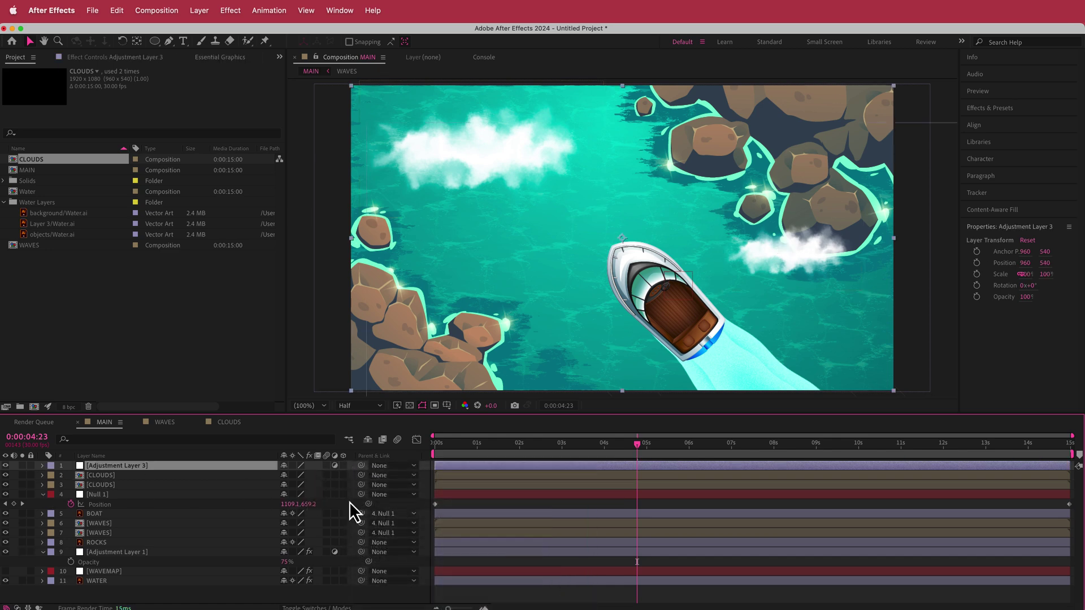
Step: Apply the Noise effect to the new adjustment layer, set Amount of Noise to 10% and return to the first frame
key(ctrl+space)
text(noise)
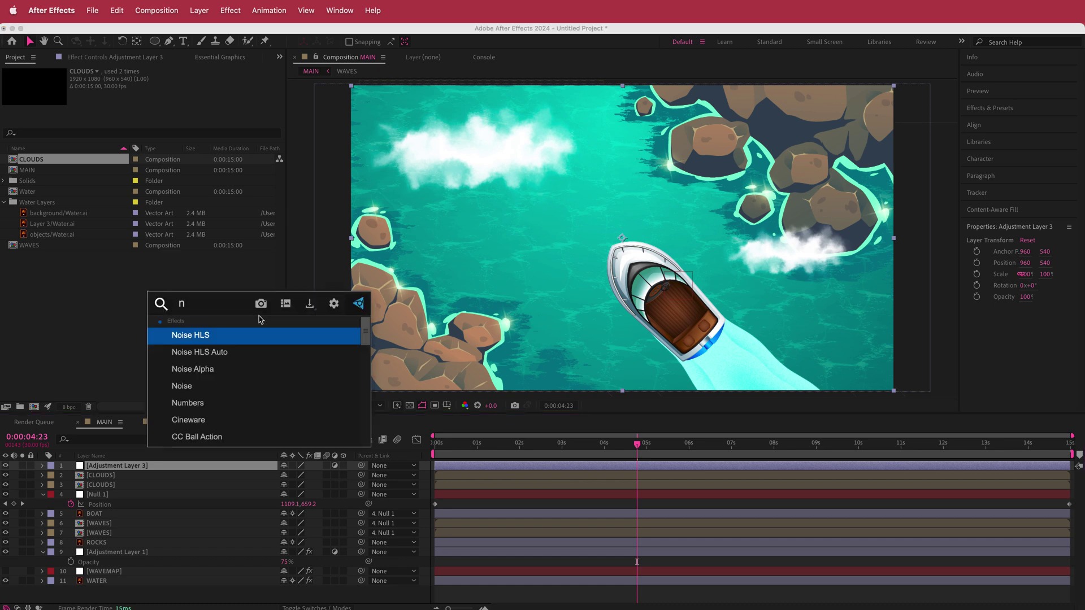
key(Down)
key(Down)
key(Down)
key(Return)
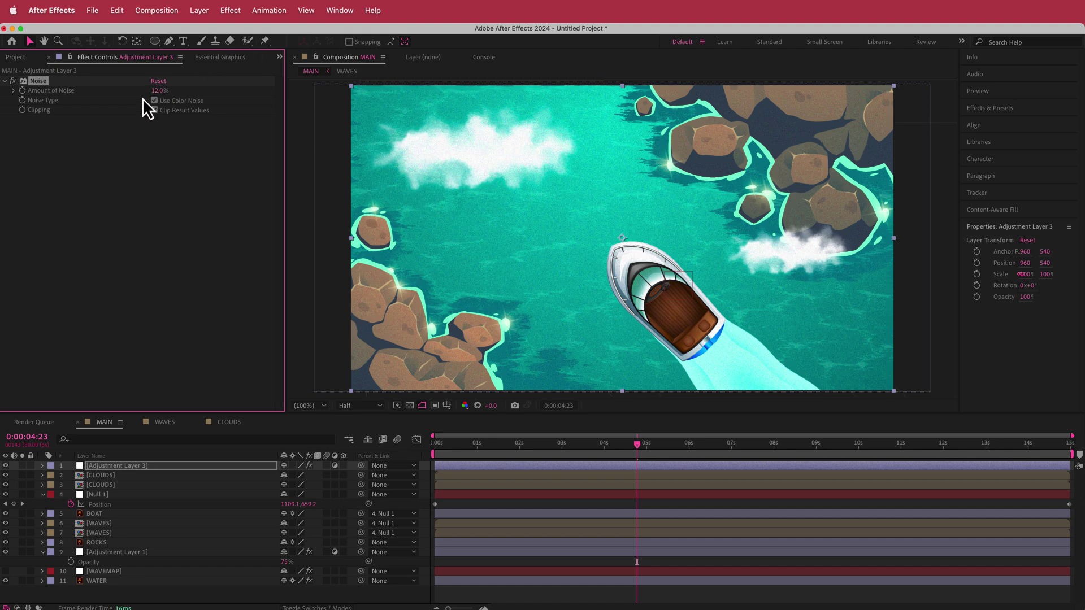
click(156, 90)
text(1)
key(Home)
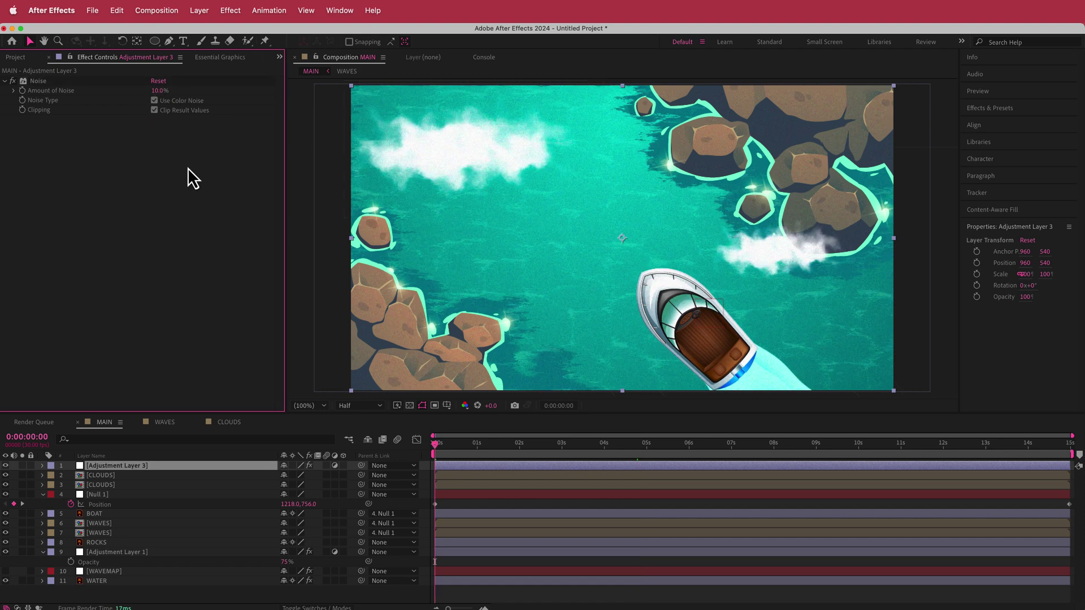
Step: Apply the Lumetri Color effect to the top adjustment layer in MAIN
key(ctrl+space)
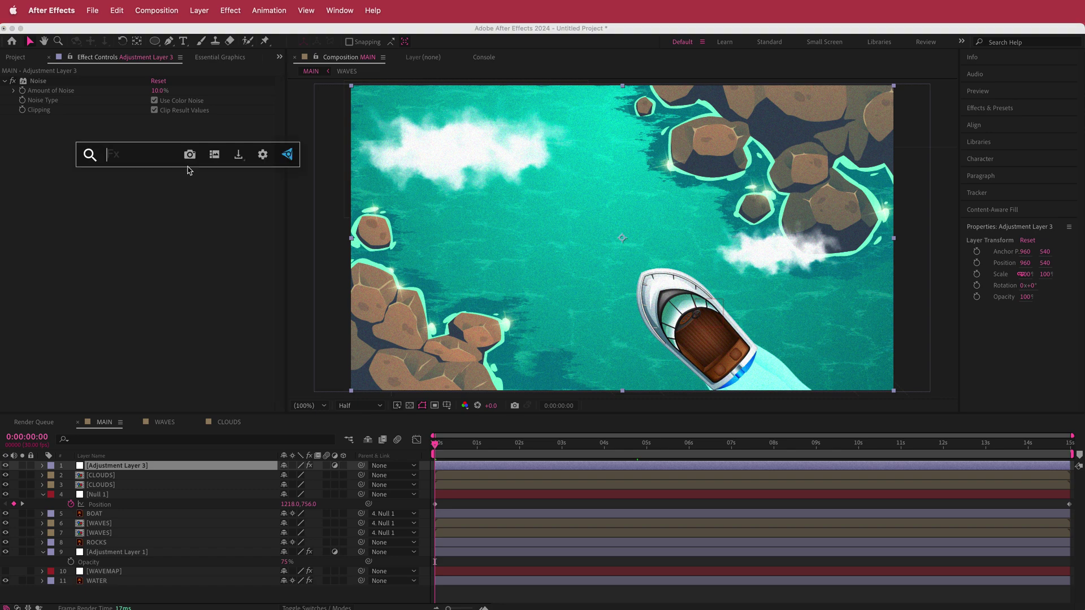
text(lum)
key(Down)
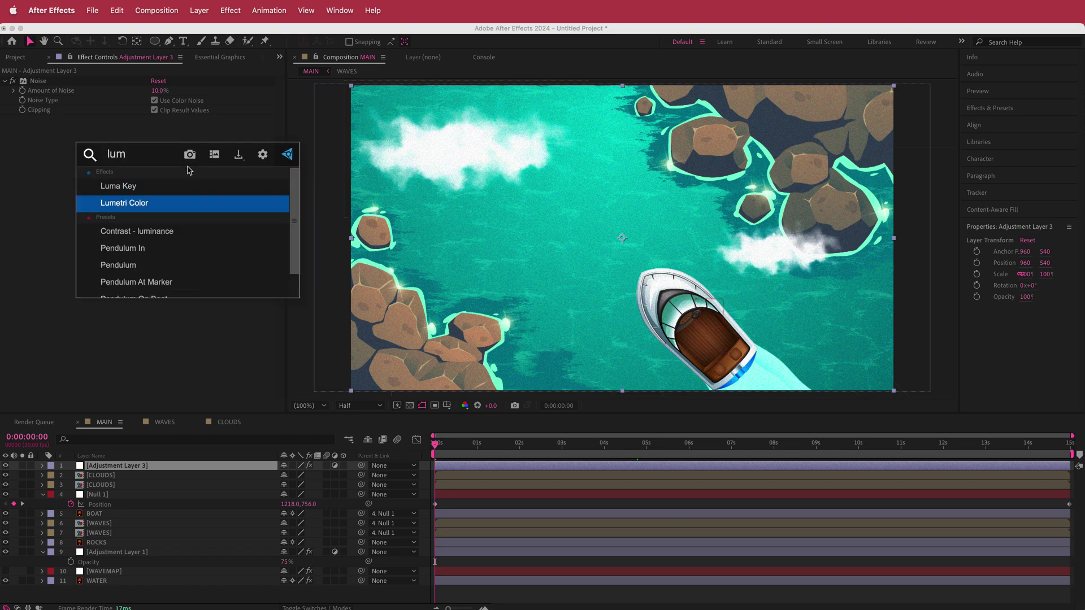
key(Return)
Step: Set Lumetri Color's Creative Look to SL GOLD RUSH HDR with Intensity 38, and scrub the opening frames to check it
click(13, 139)
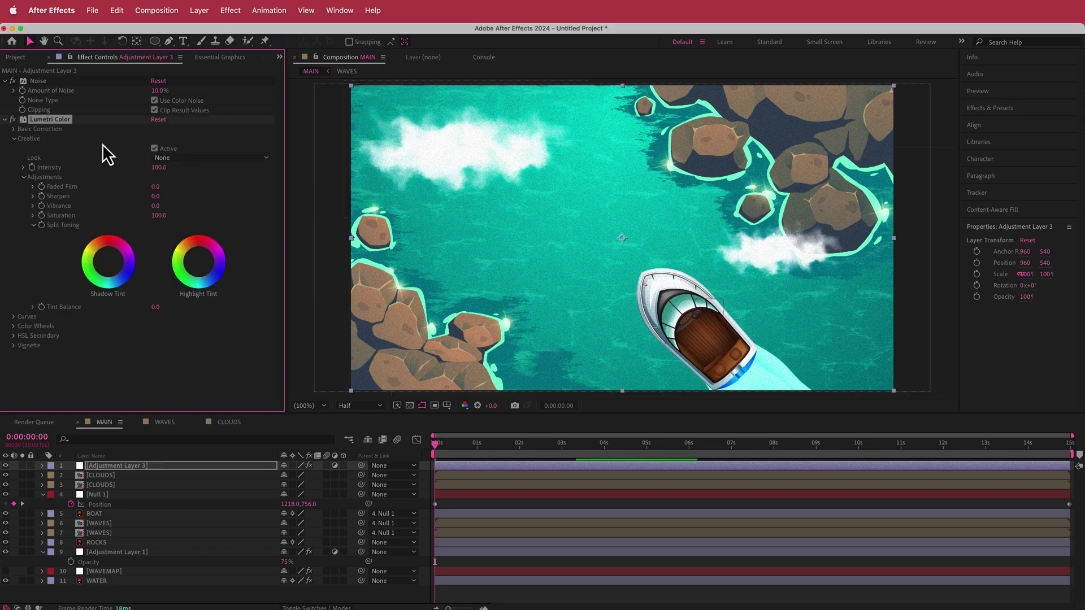
click(216, 158)
scroll(252, 310, down, 5)
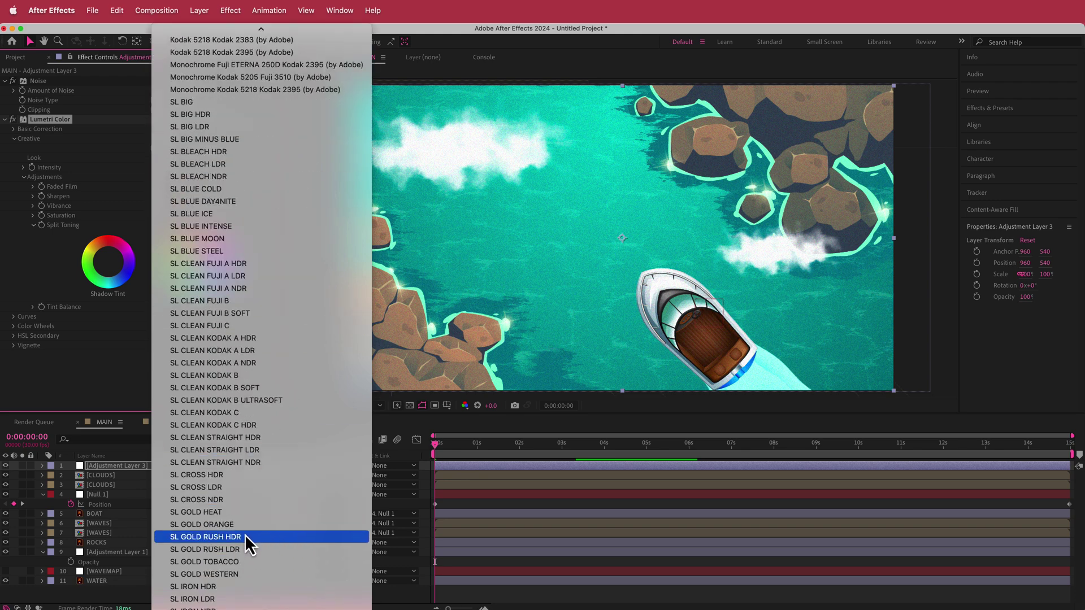
click(245, 534)
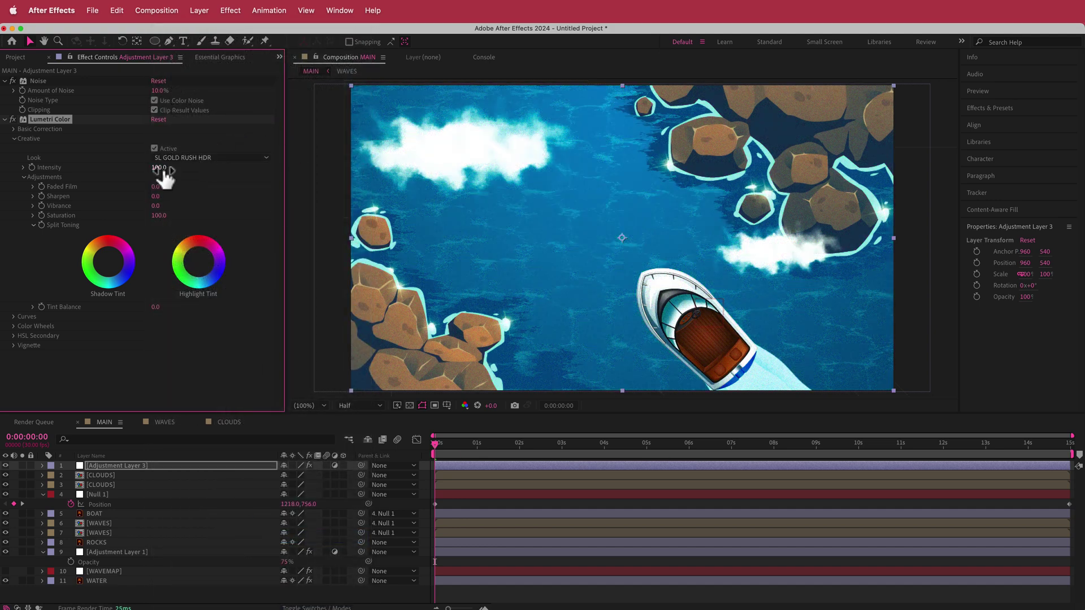
drag(164, 172, 144, 172)
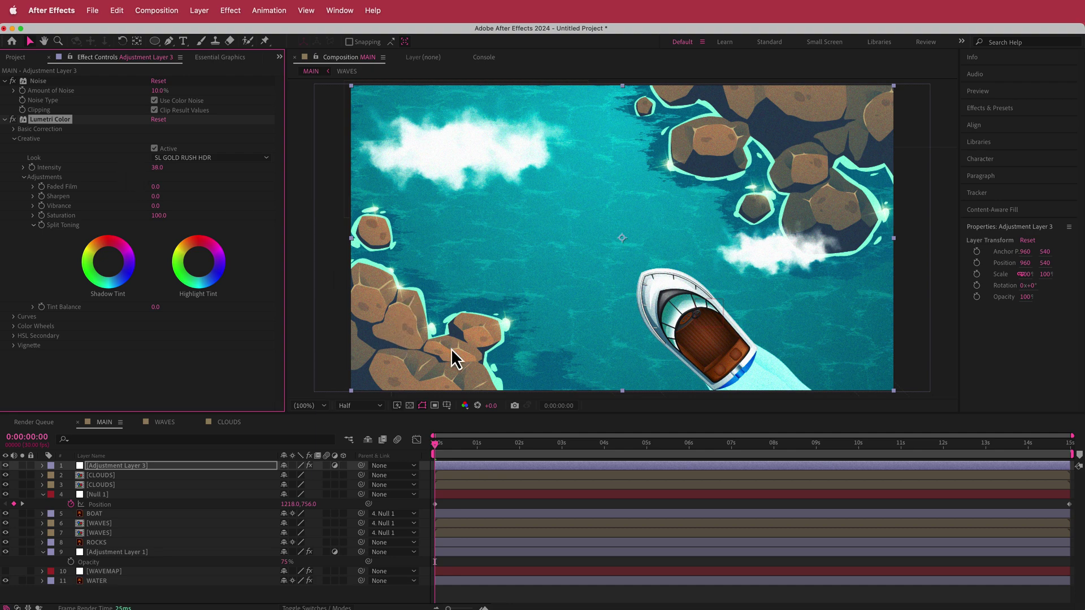
drag(437, 447, 407, 444)
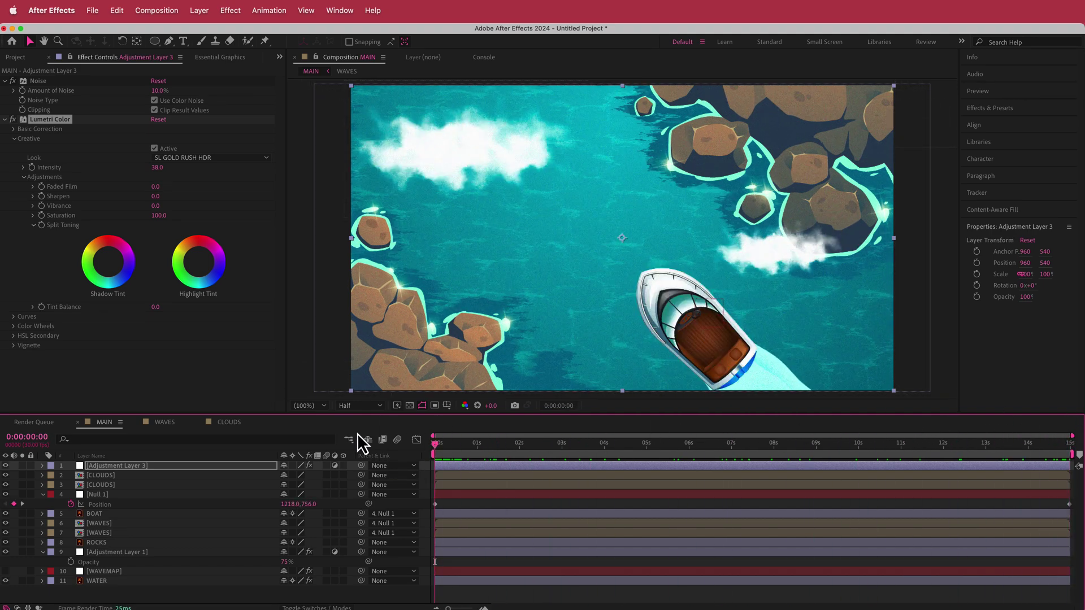